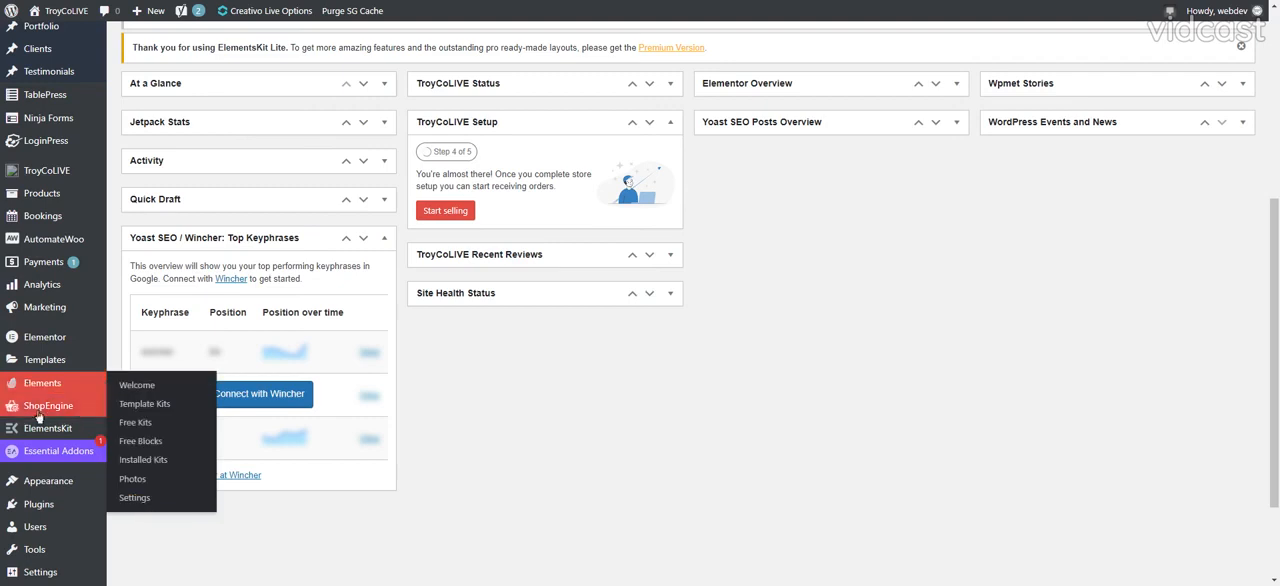
- Open Ninja Forms and start a new form from the Blank Form template
mouse_move(45, 438)
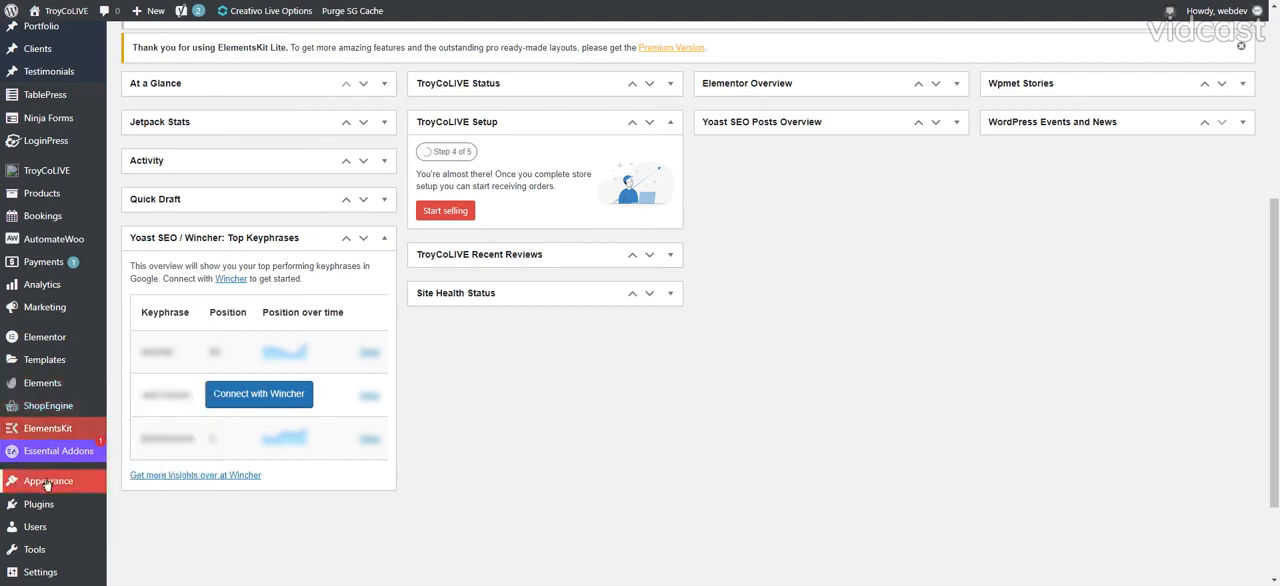
mouse_move(31, 390)
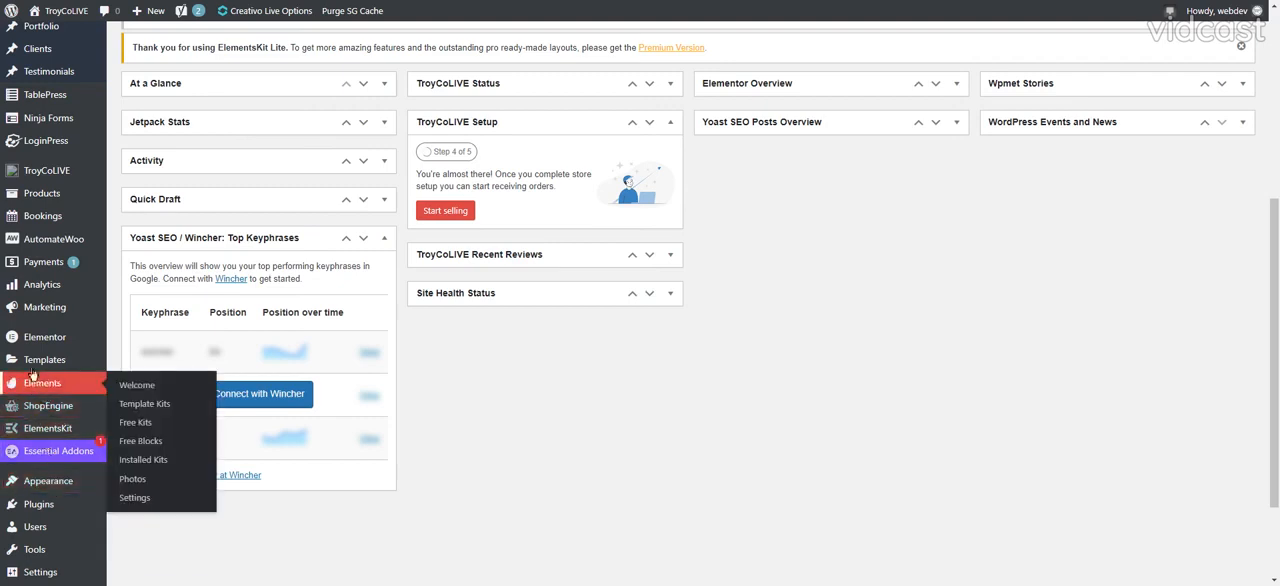
mouse_move(30, 122)
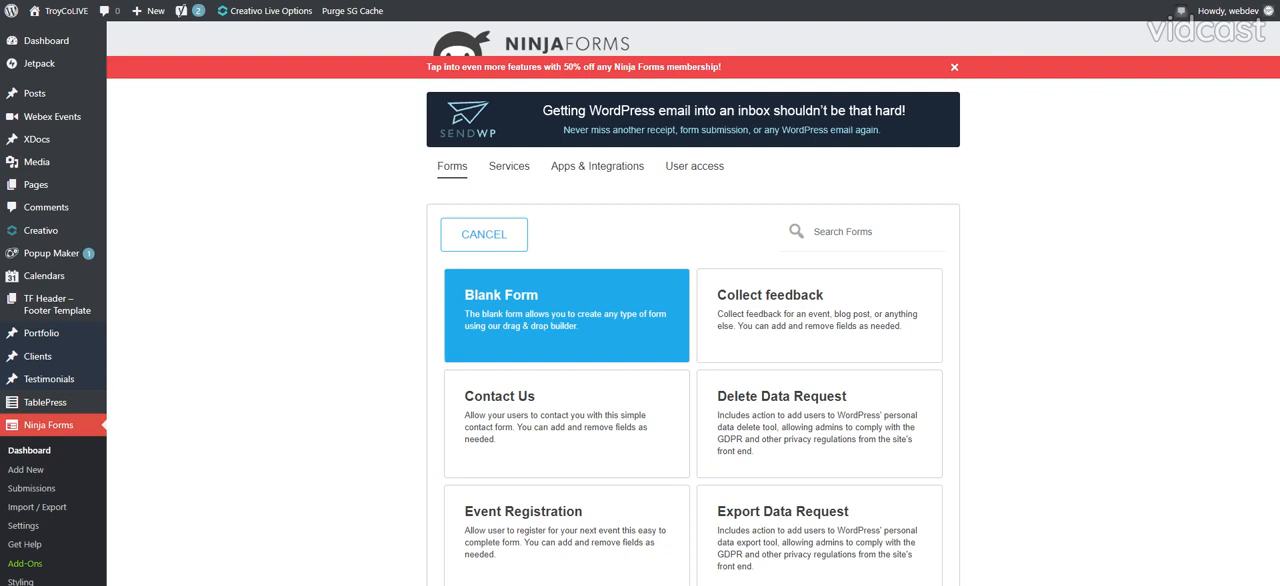
left_click(541, 330)
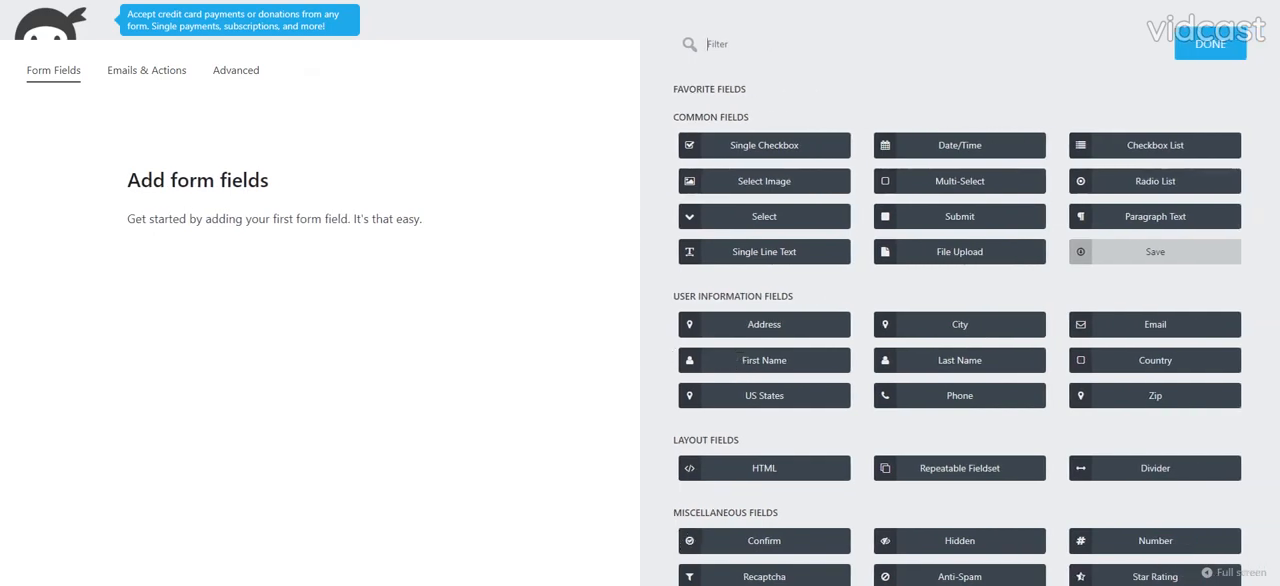
- Add First Name and Last Name fields to the form and place them side by side in one row
left_click(765, 362)
left_click(950, 362)
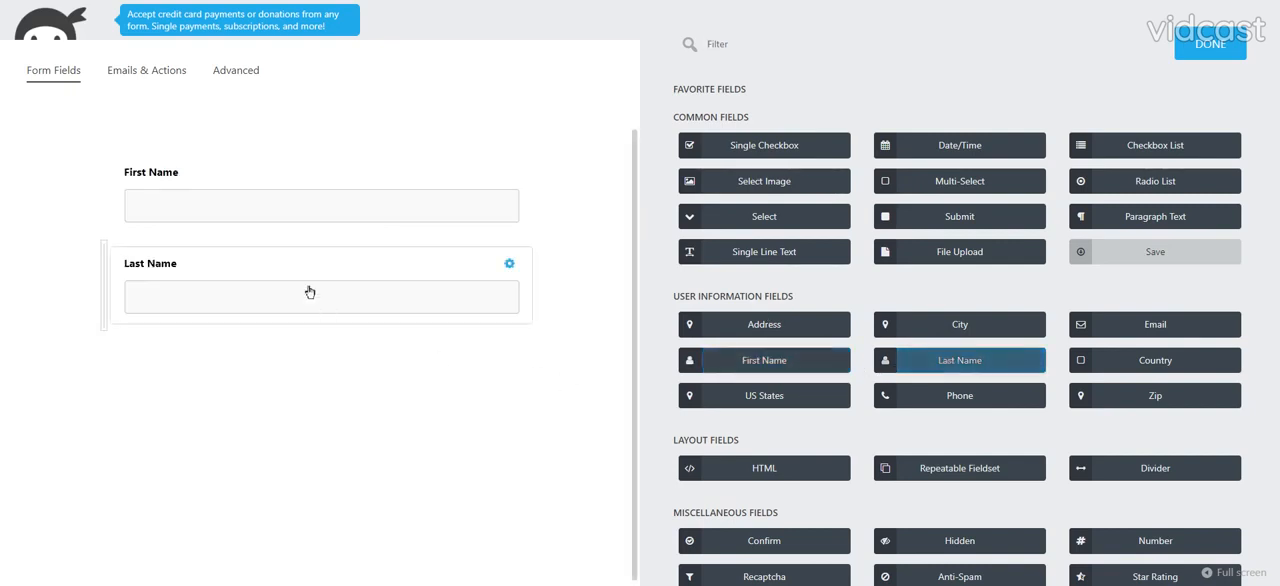
left_click_drag(309, 289, 530, 214)
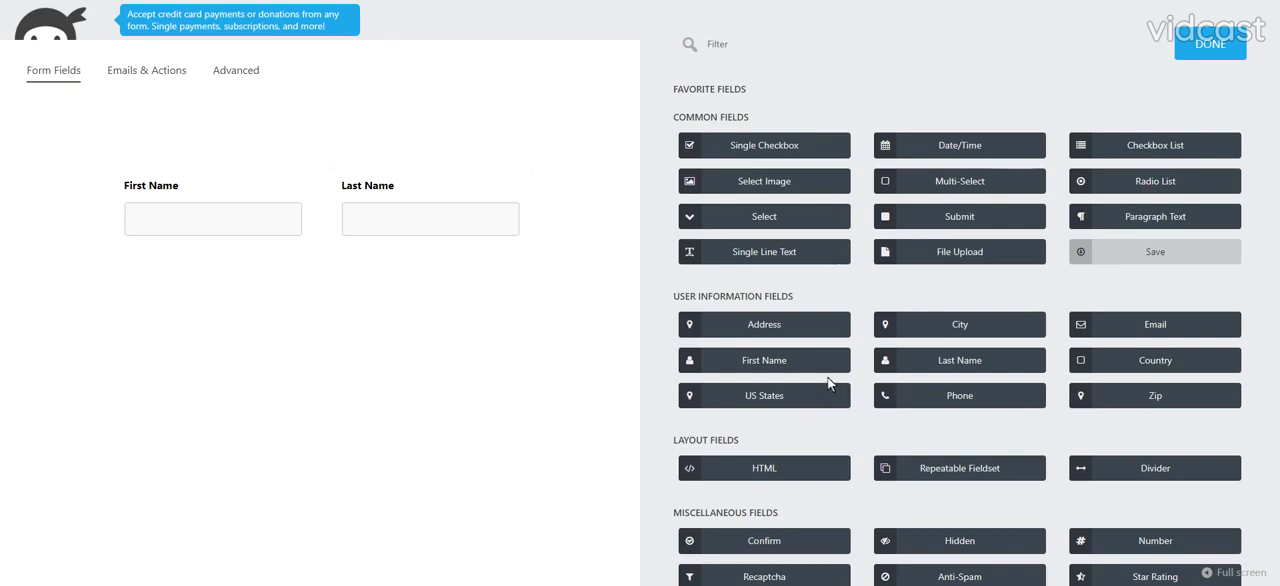
- Add Phone, Single Line Text and Email fields, placing Email in the same row before Phone
left_click_drag(1132, 325, 1127, 323)
left_click(907, 405)
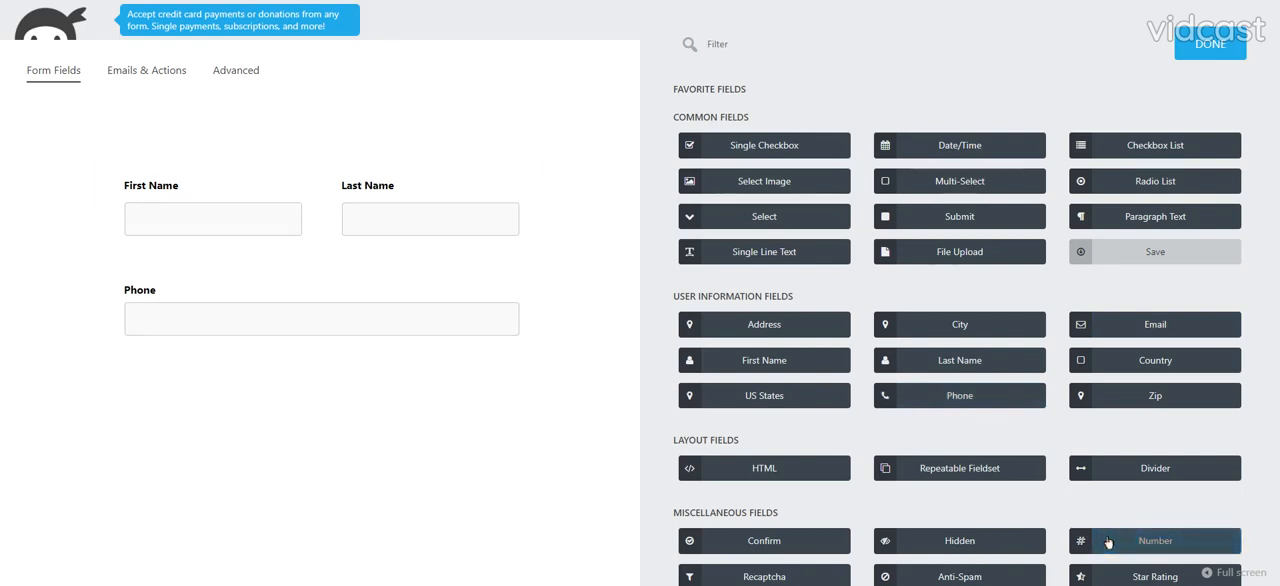
left_click(736, 254)
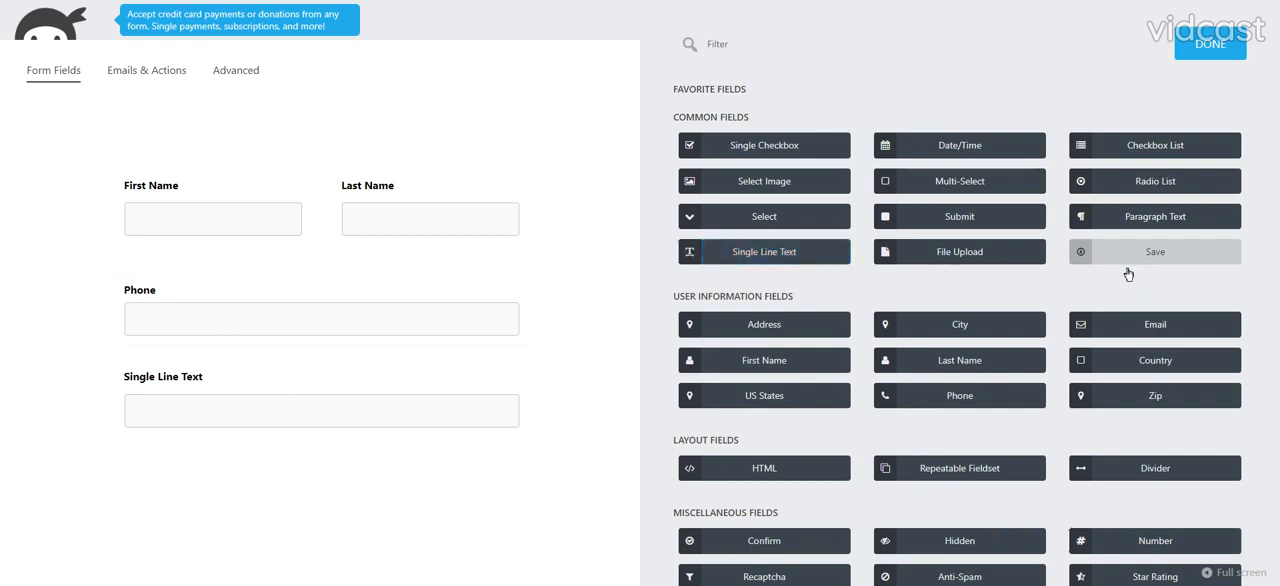
left_click(1124, 334)
left_click_drag(420, 500, 104, 306)
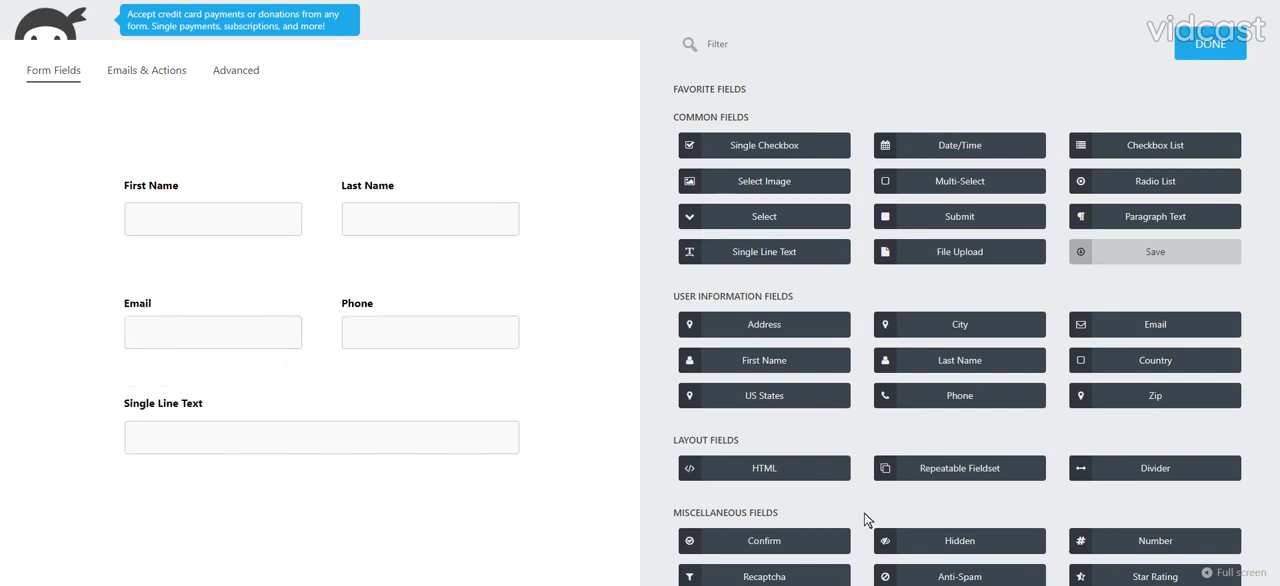
- Add a Number field before Single Line Text in its row, labelled Age, with a minimum of 1 and a maximum of 199
left_click(1116, 540)
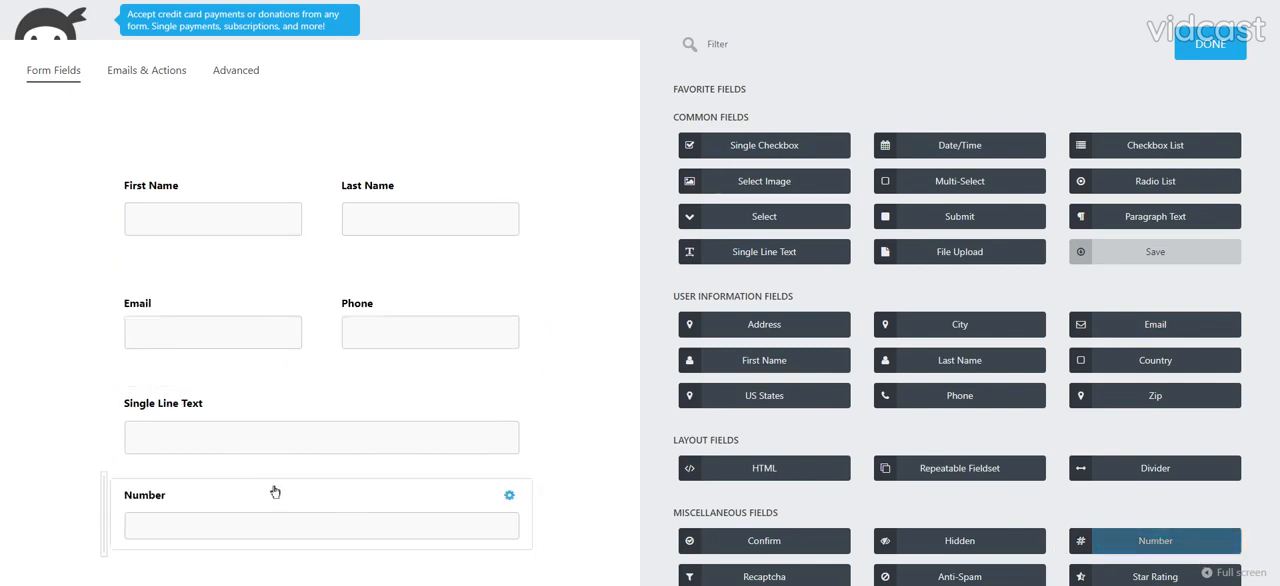
left_click_drag(274, 491, 113, 446)
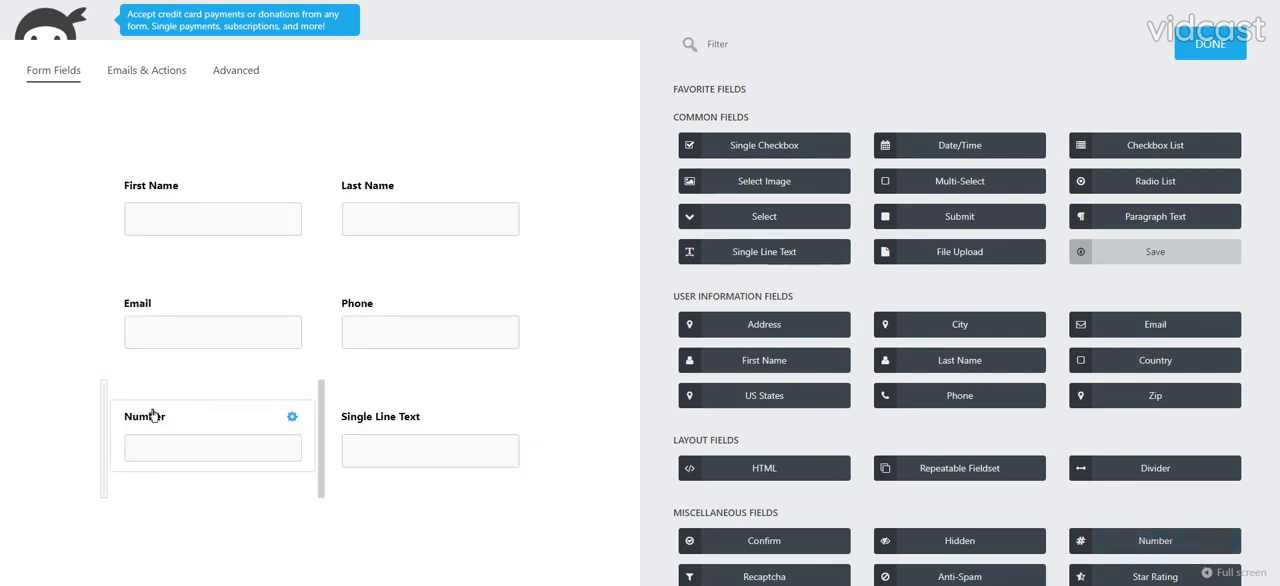
left_click(150, 412)
left_click(705, 132)
key("ctrl+a")
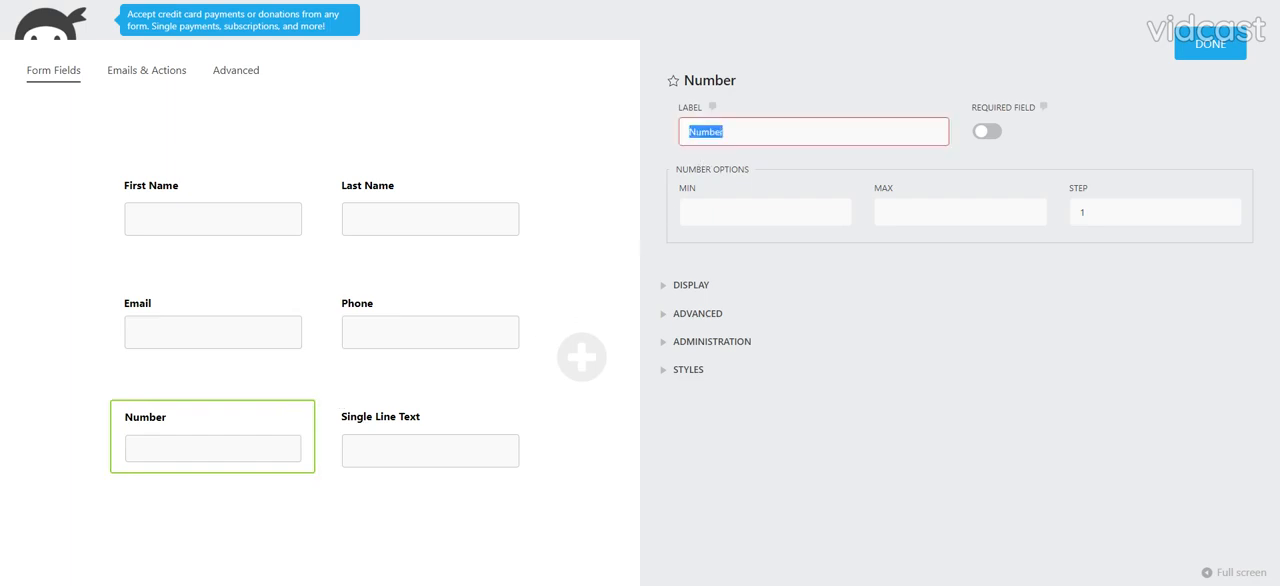
type("Age")
key("Tab")
type("1")
key("Tab")
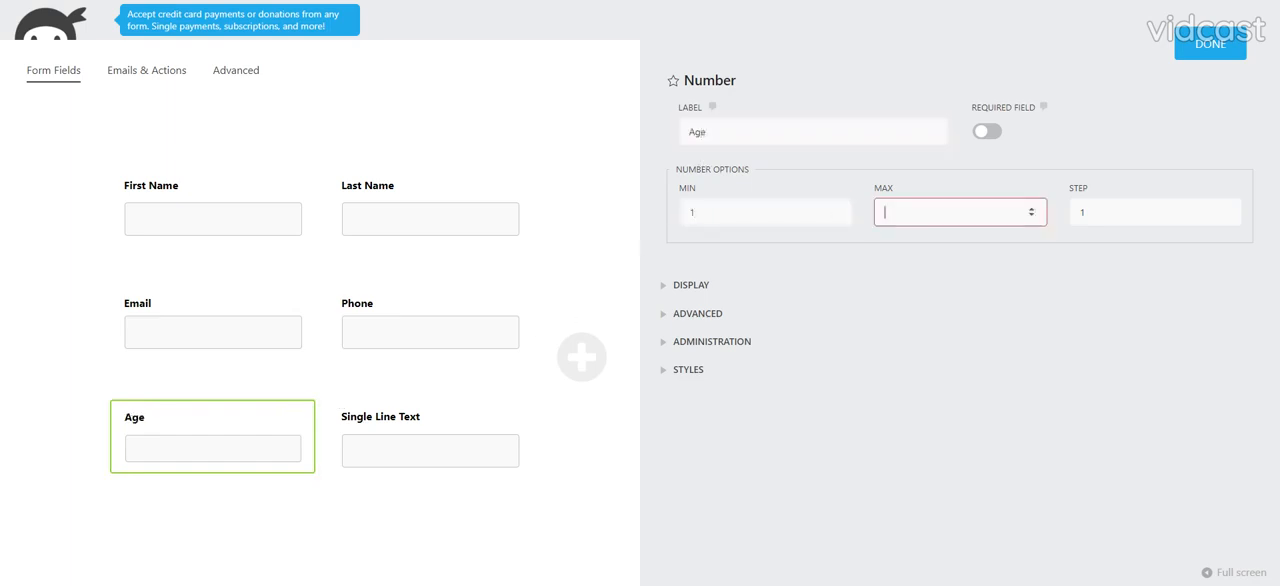
type("199")
left_click(1203, 58)
- Change the label of the single line text field beside Age to Occupation
left_click(717, 457)
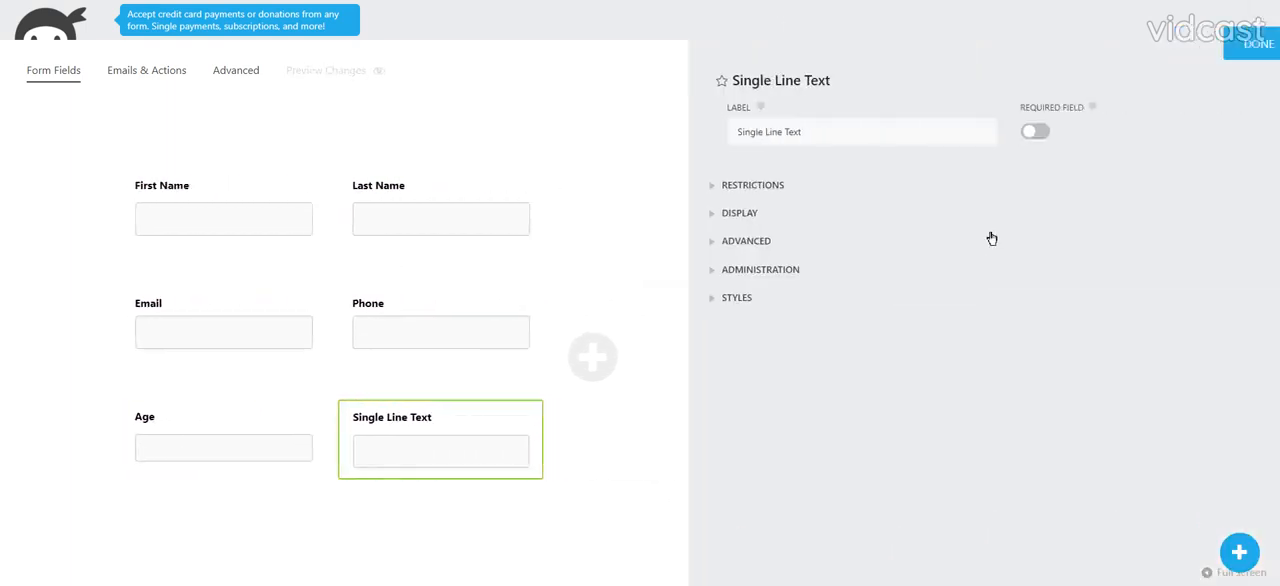
double_click(701, 132)
key("ctrl+a")
type("O")
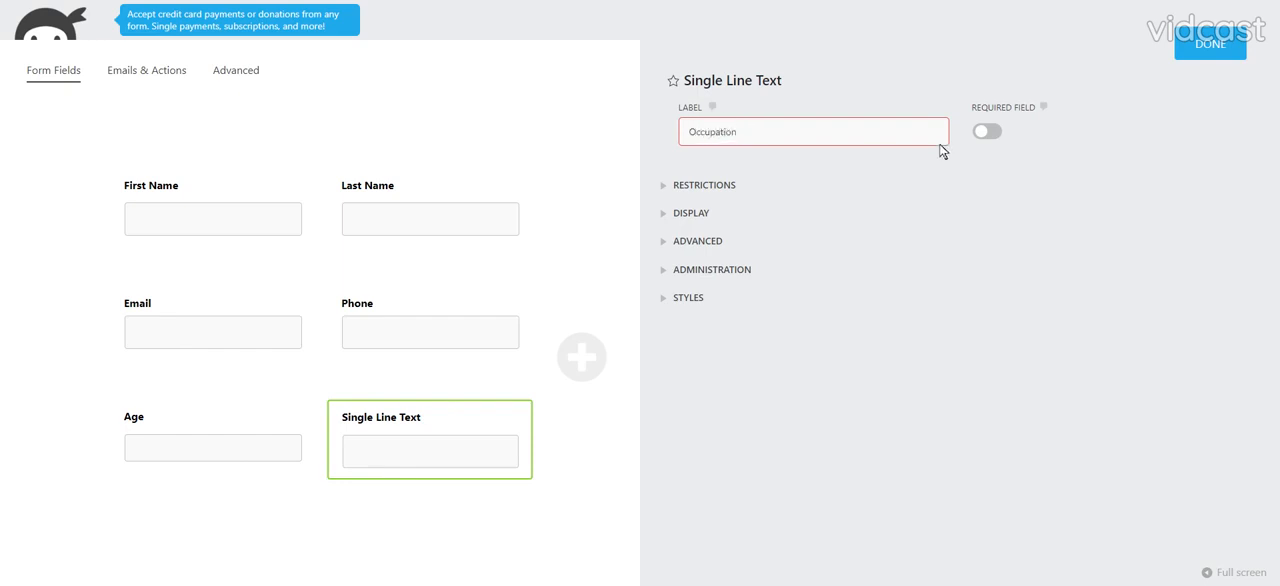
left_click(1208, 44)
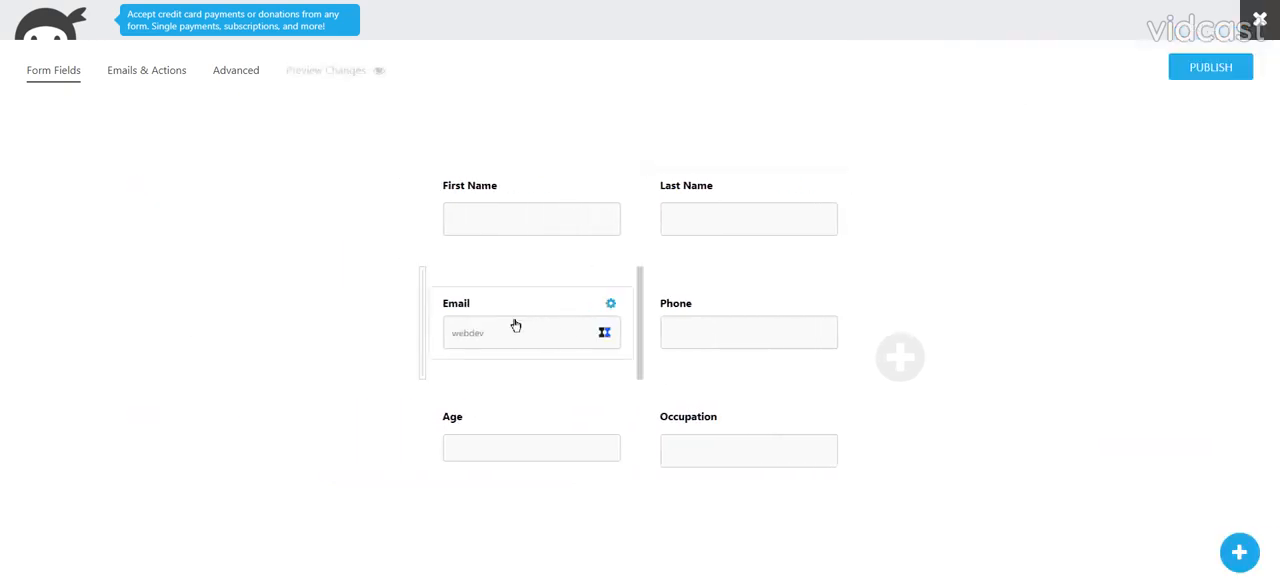
- Make the Email field required and give the Phone field the description "optional"
left_click(515, 325)
left_click(1178, 55)
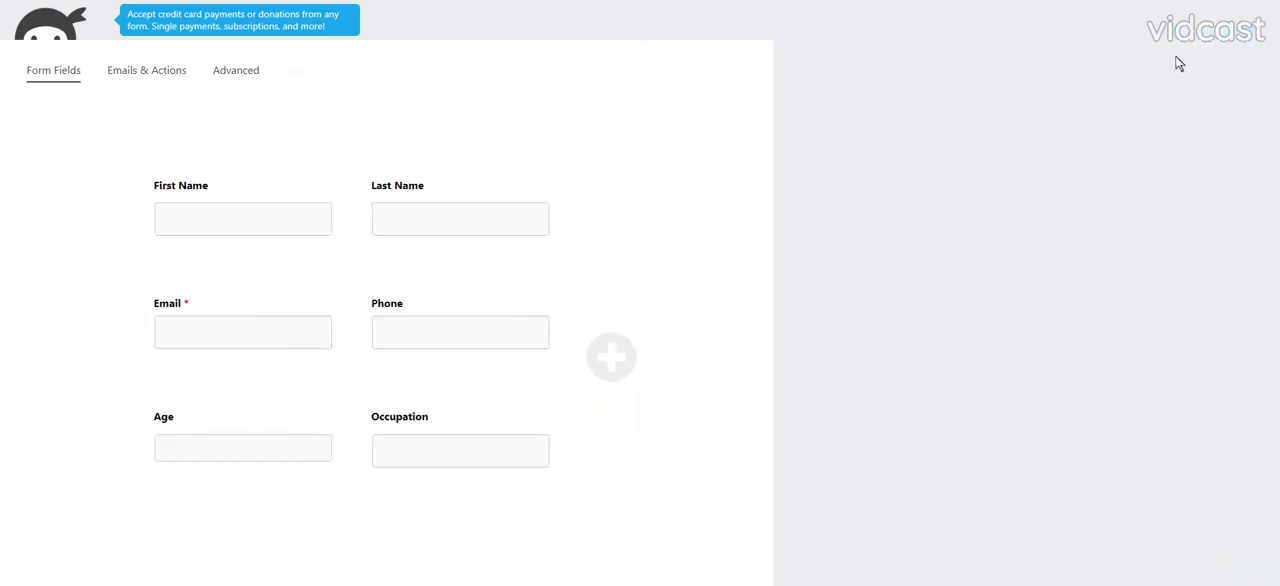
left_click(742, 348)
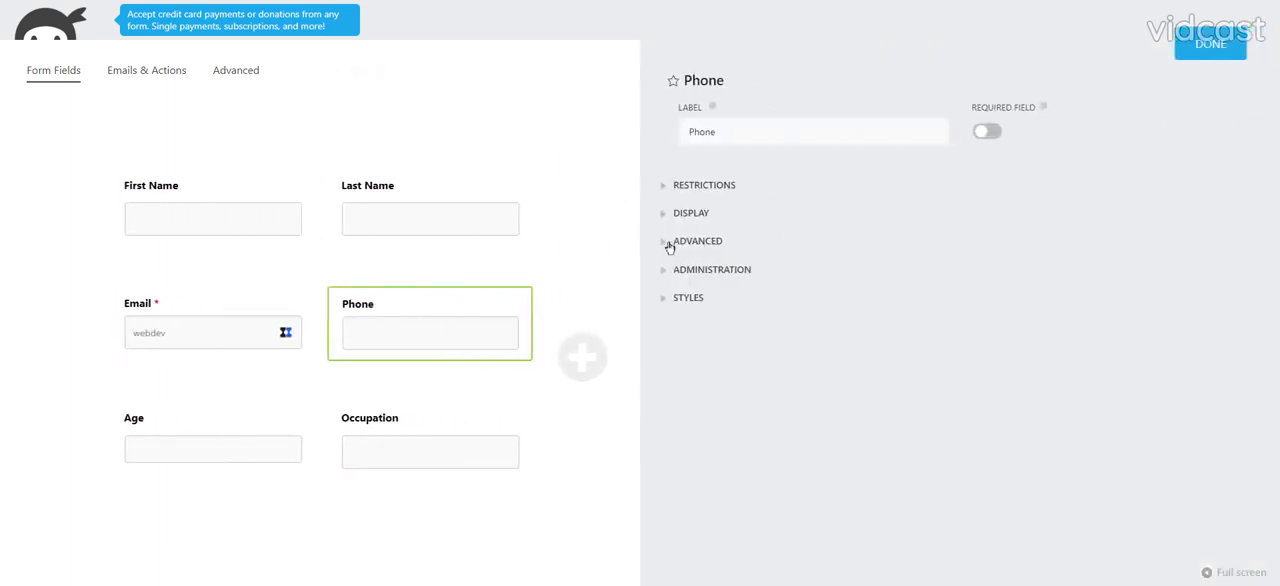
left_click(686, 216)
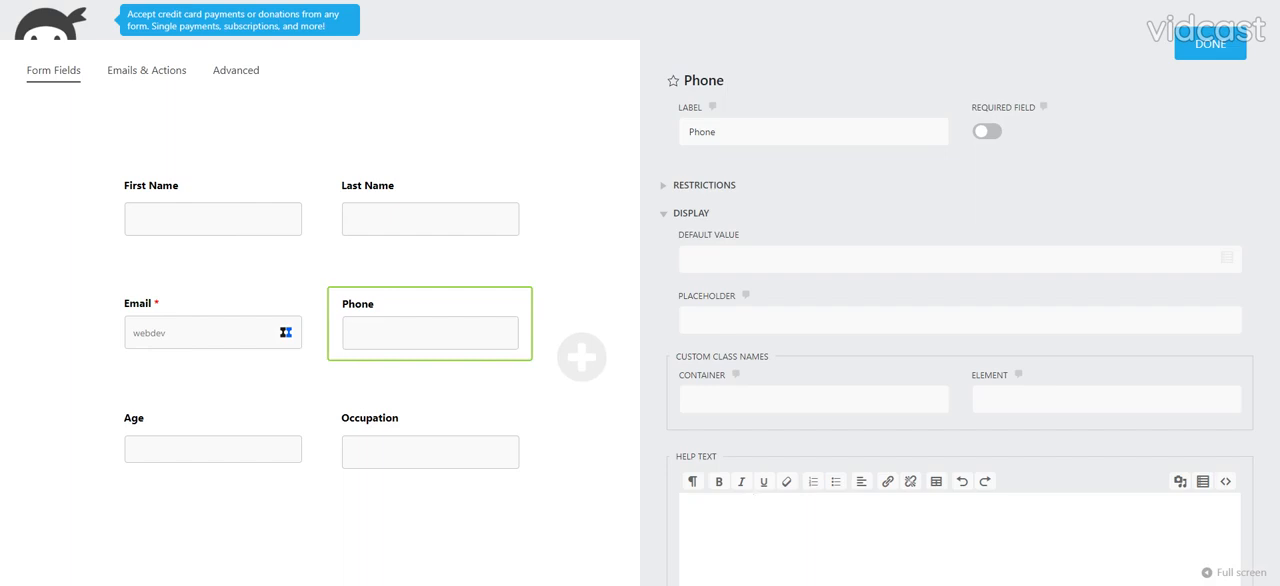
scroll(737, 491, "down", 4)
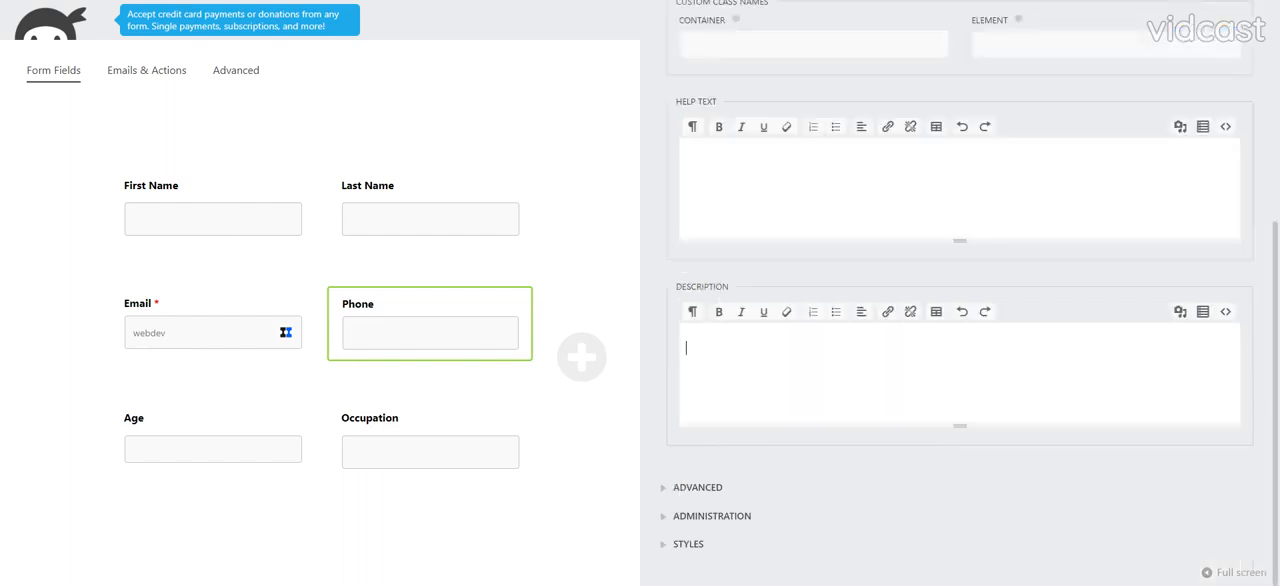
type("optional")
scroll(951, 260, "up", 5)
left_click(1215, 38)
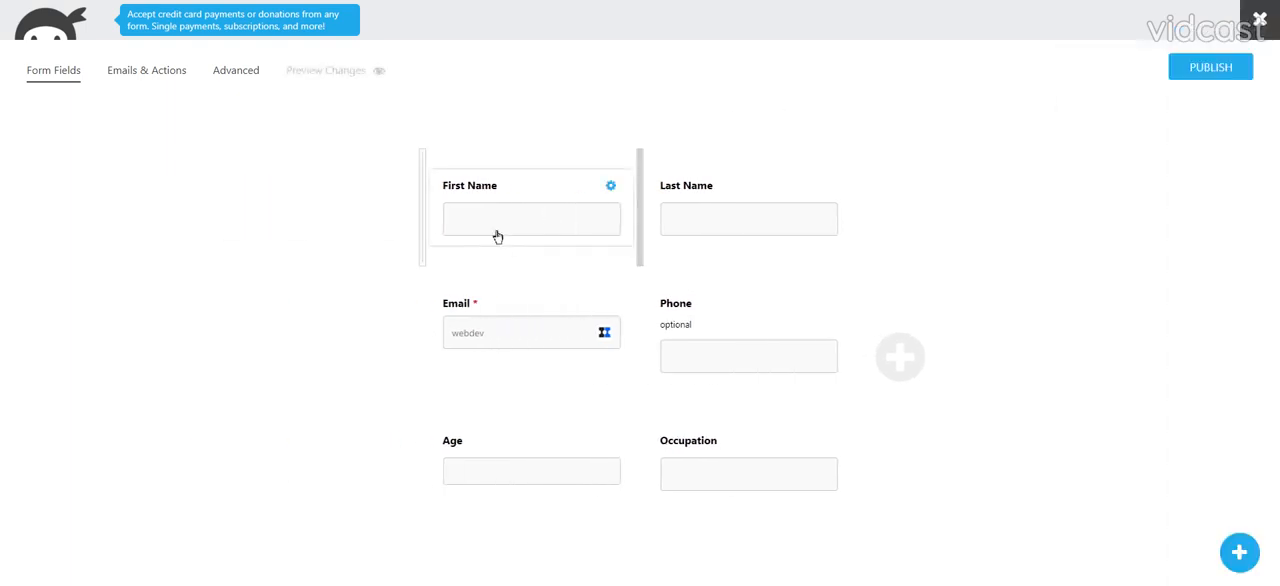
- Make both the First Name and Last Name fields required
left_click(497, 236)
left_click(986, 131)
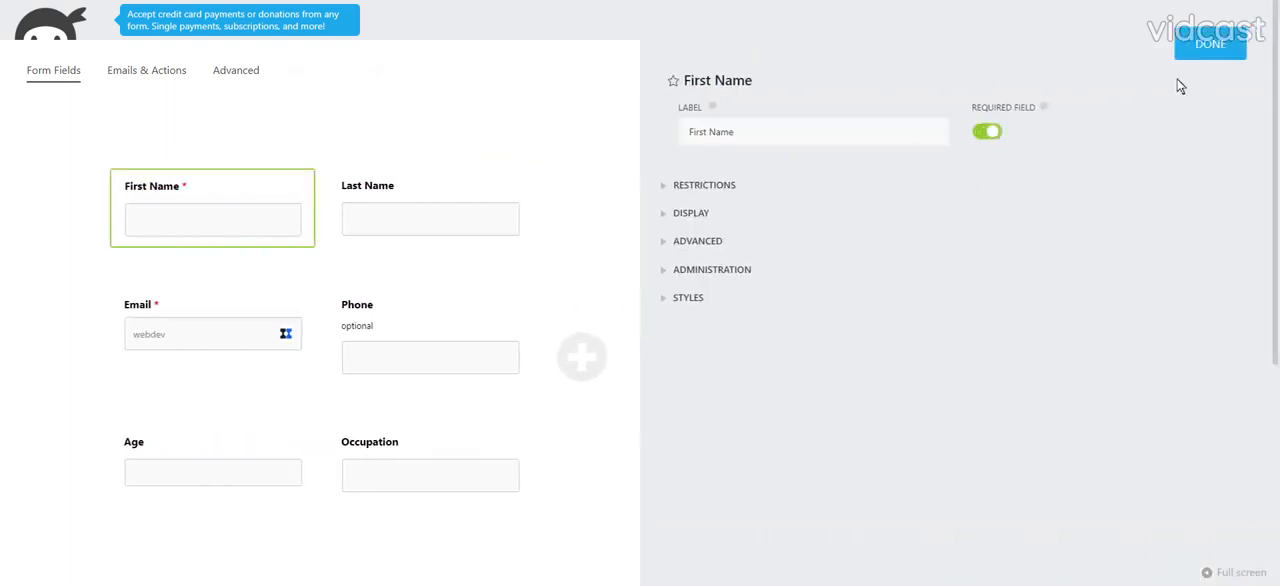
left_click(1196, 54)
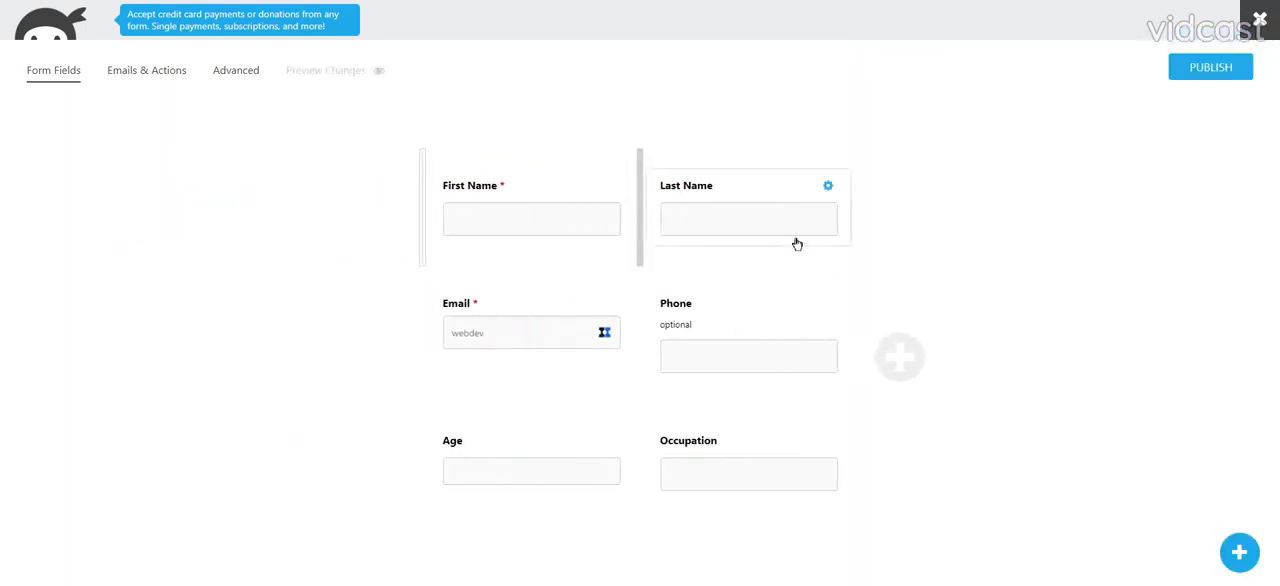
left_click(797, 244)
left_click(986, 131)
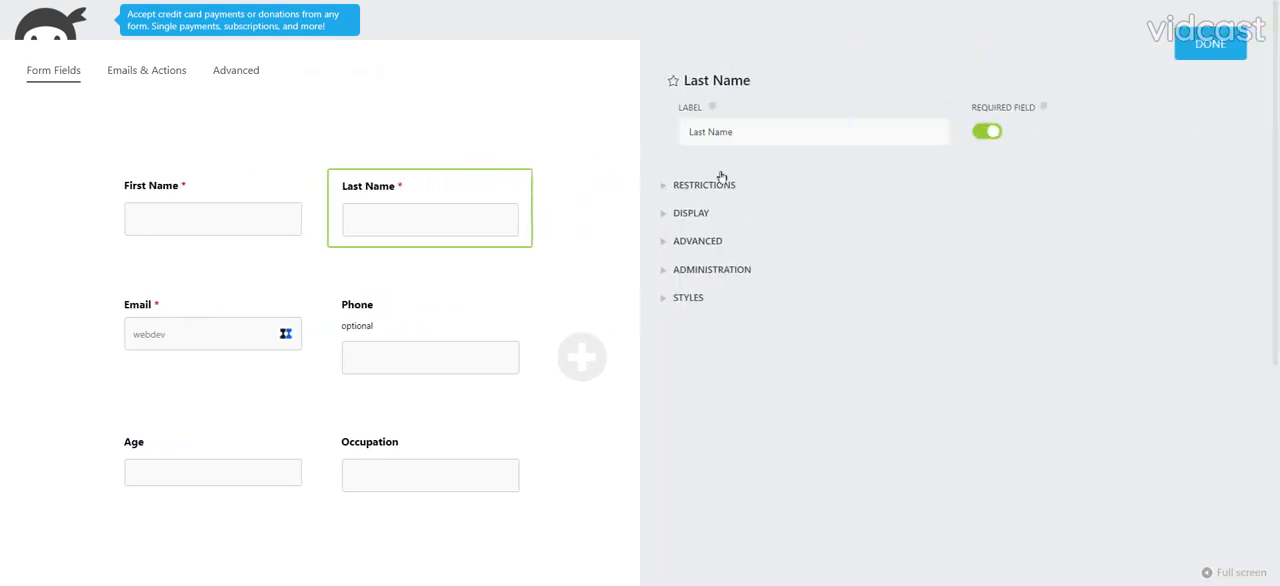
left_click(1208, 47)
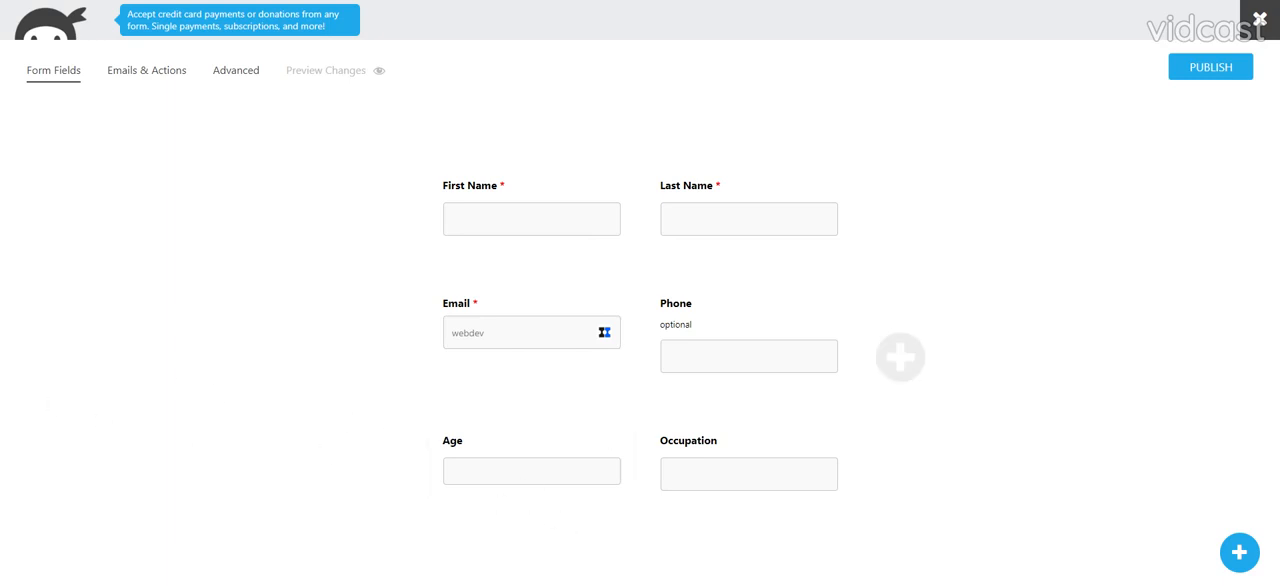
- Add a full-width single line text field below Age and Occupation, labelled "How did you hear about this workshop?"
left_click(1239, 552)
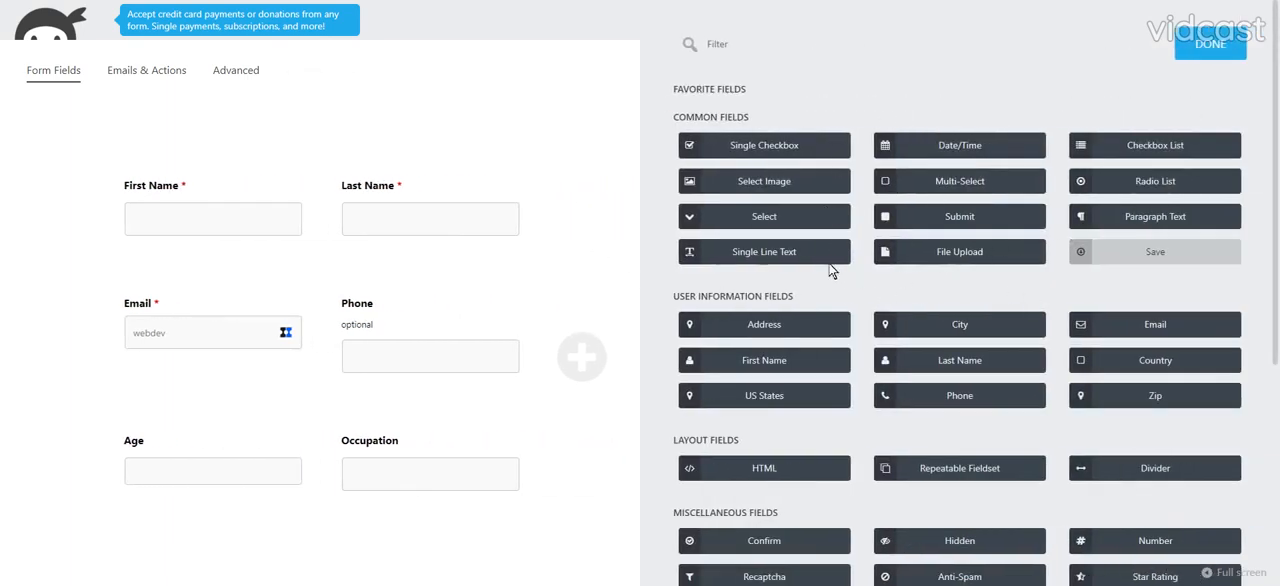
left_click_drag(749, 251, 474, 529)
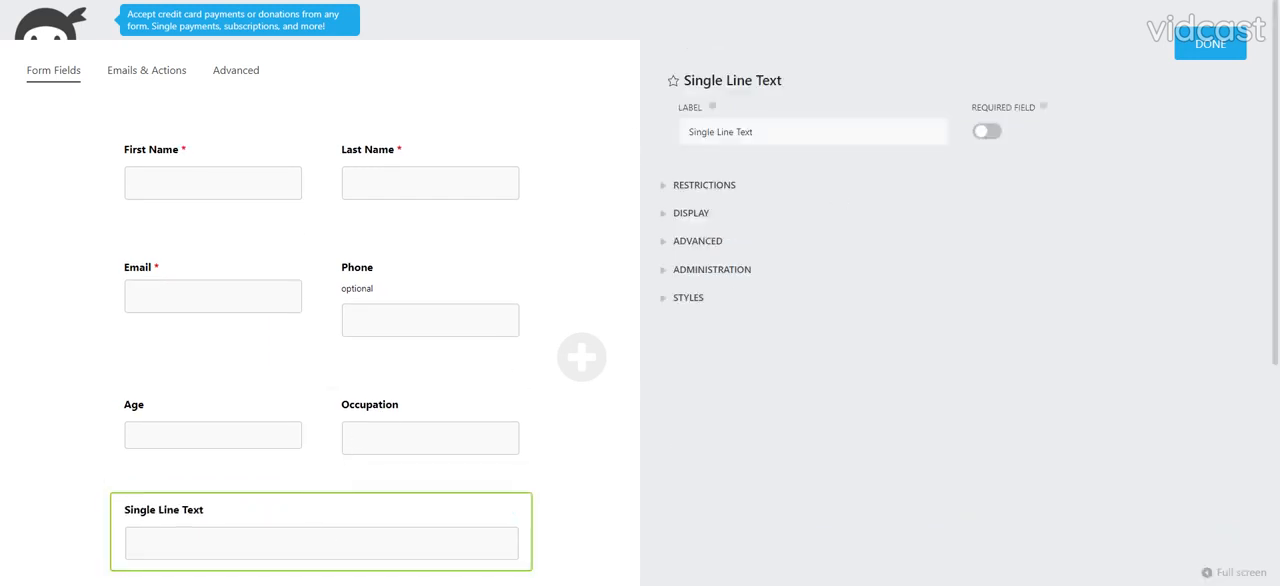
type("How did y")
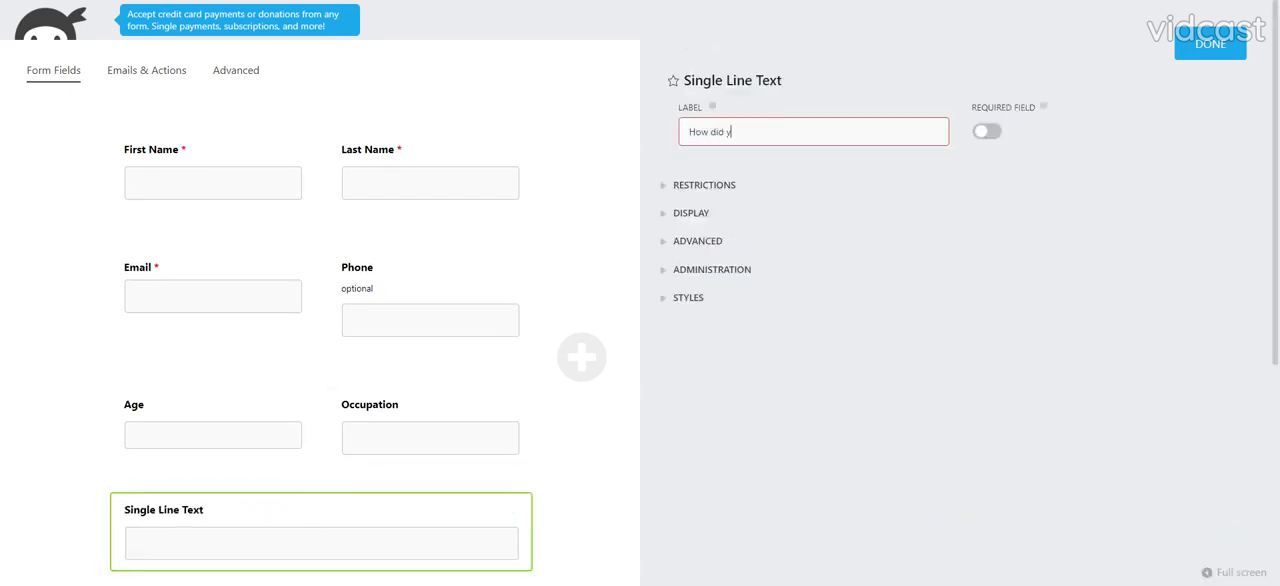
type("ou hear about htis ")
type("po")
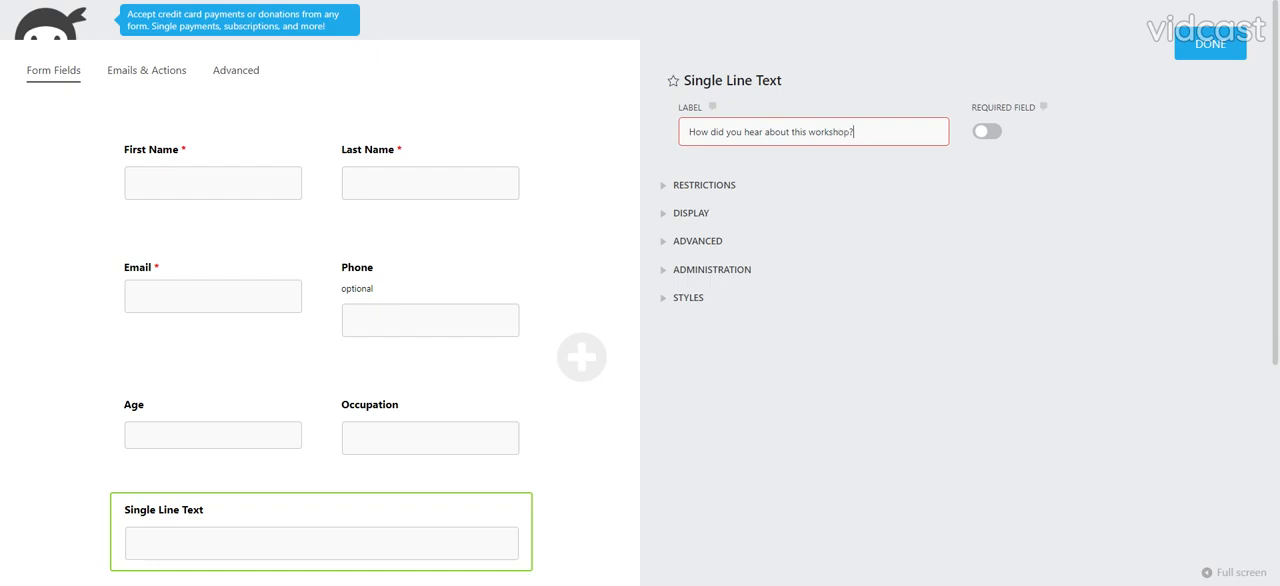
left_click(1181, 61)
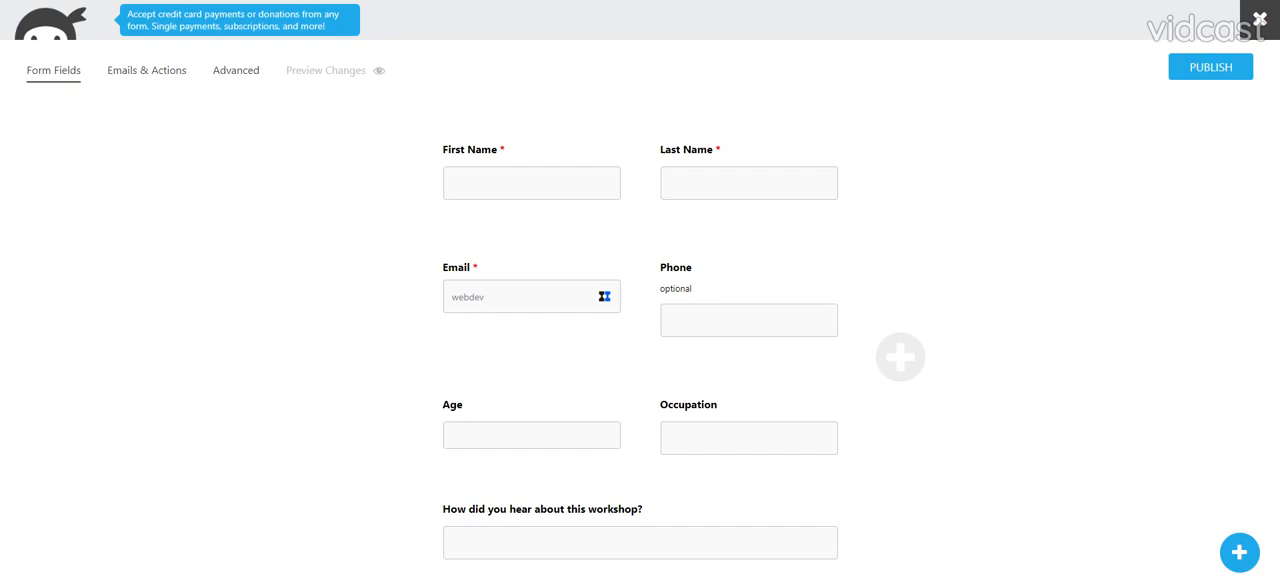
- Add a Radio List field at the end of the form and set its custom container class to three-col-list
left_click(1230, 556)
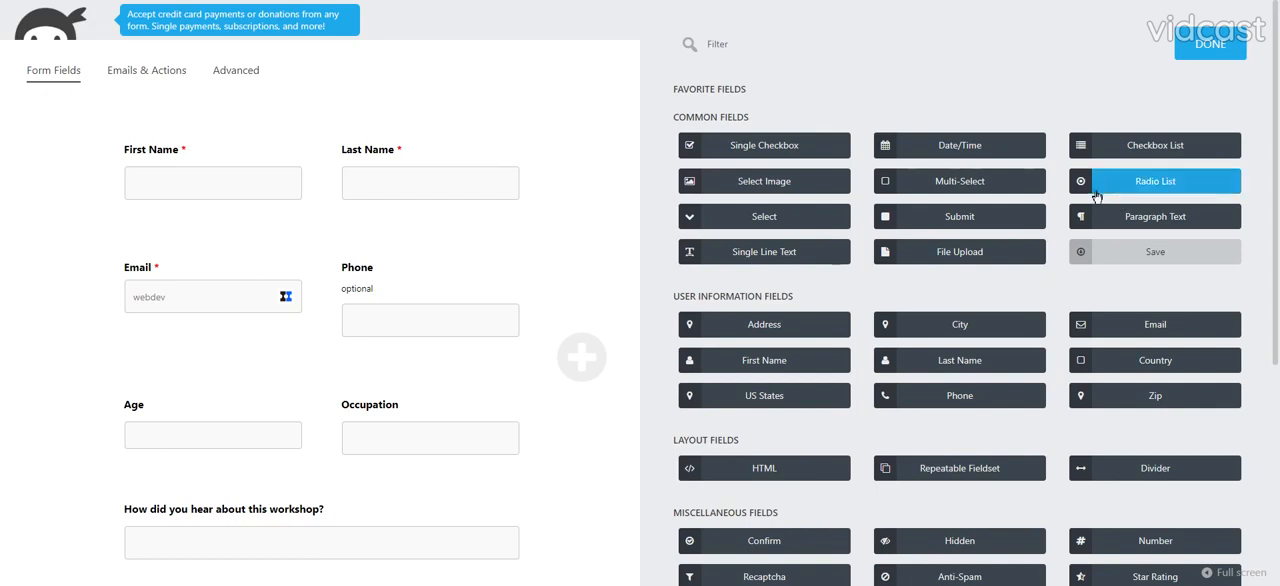
left_click(1155, 181)
left_click(260, 505)
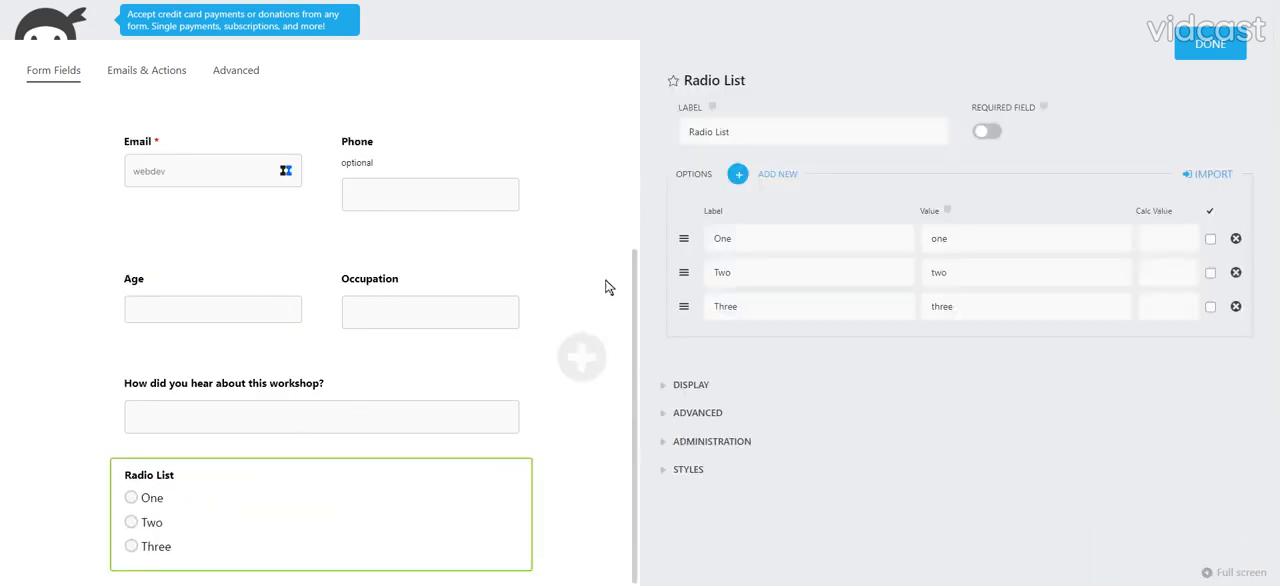
left_click(688, 387)
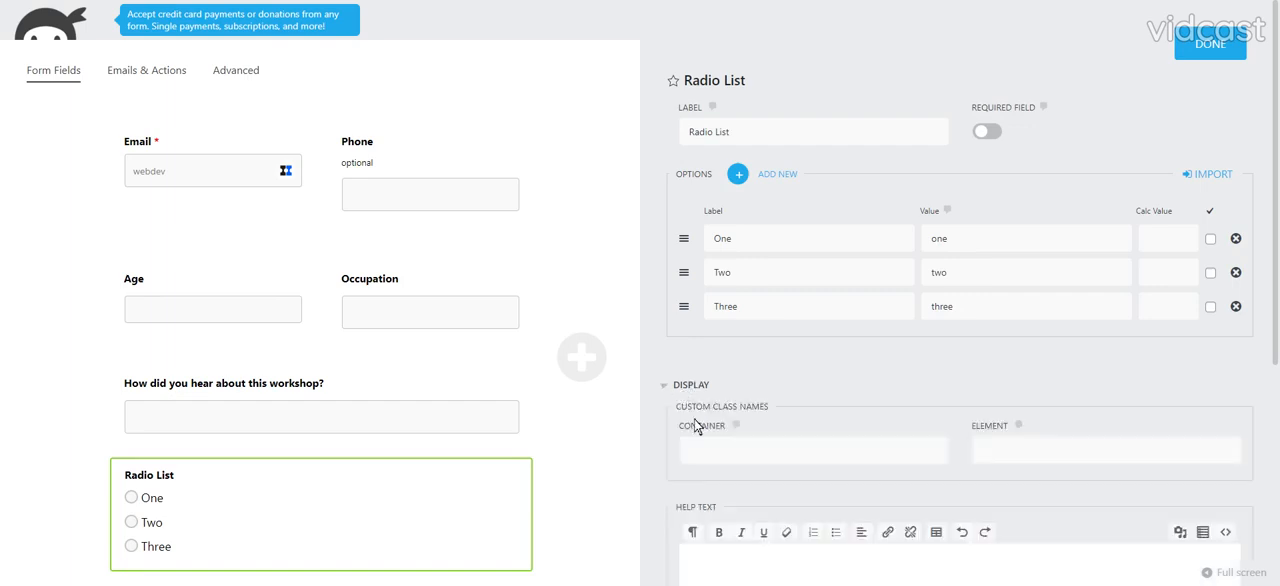
left_click(770, 445)
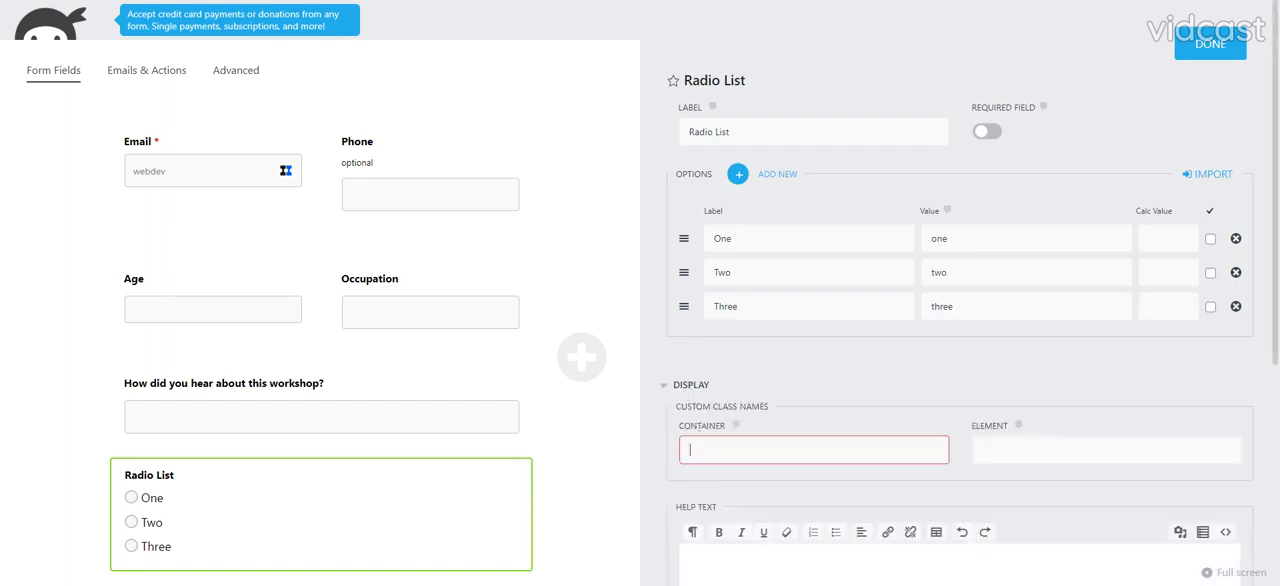
type("three-col-list")
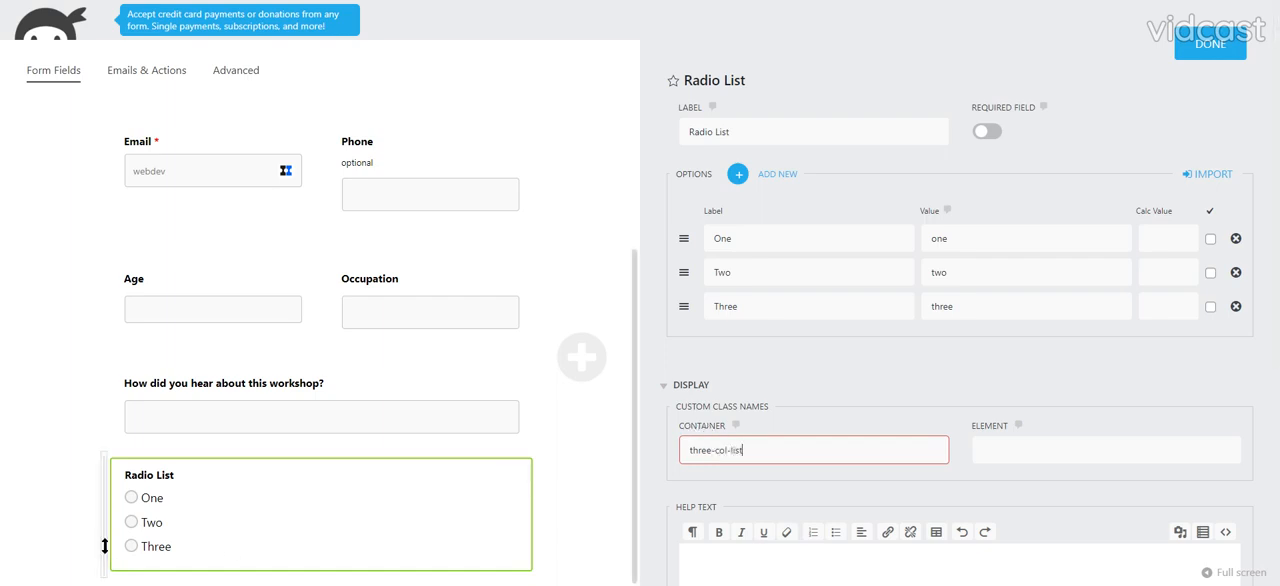
- Label the radio list "What is your level of experience with social media?"
left_click_drag(735, 132, 686, 132)
type("What is your level")
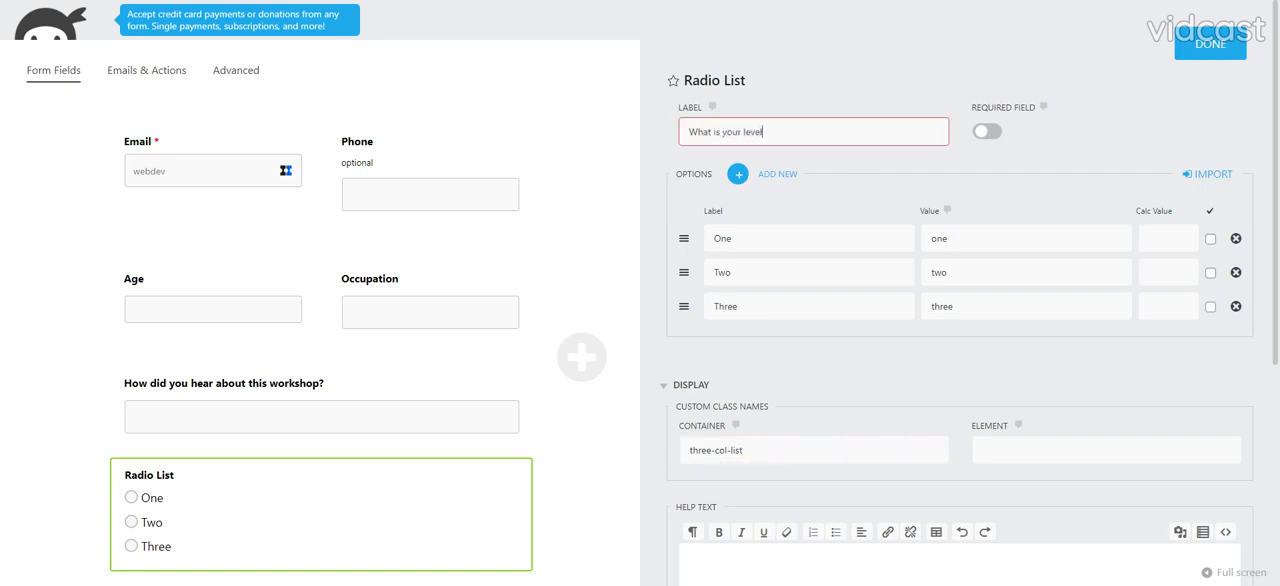
type(" of expereicne with social mesia?")
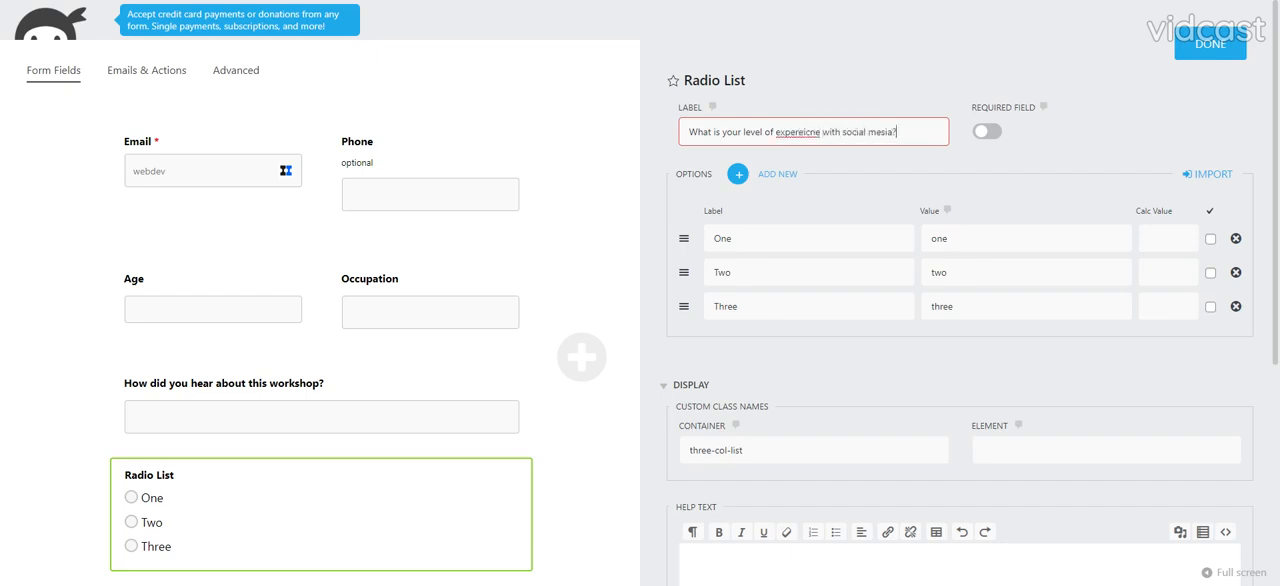
key("Tab")
left_click(799, 132)
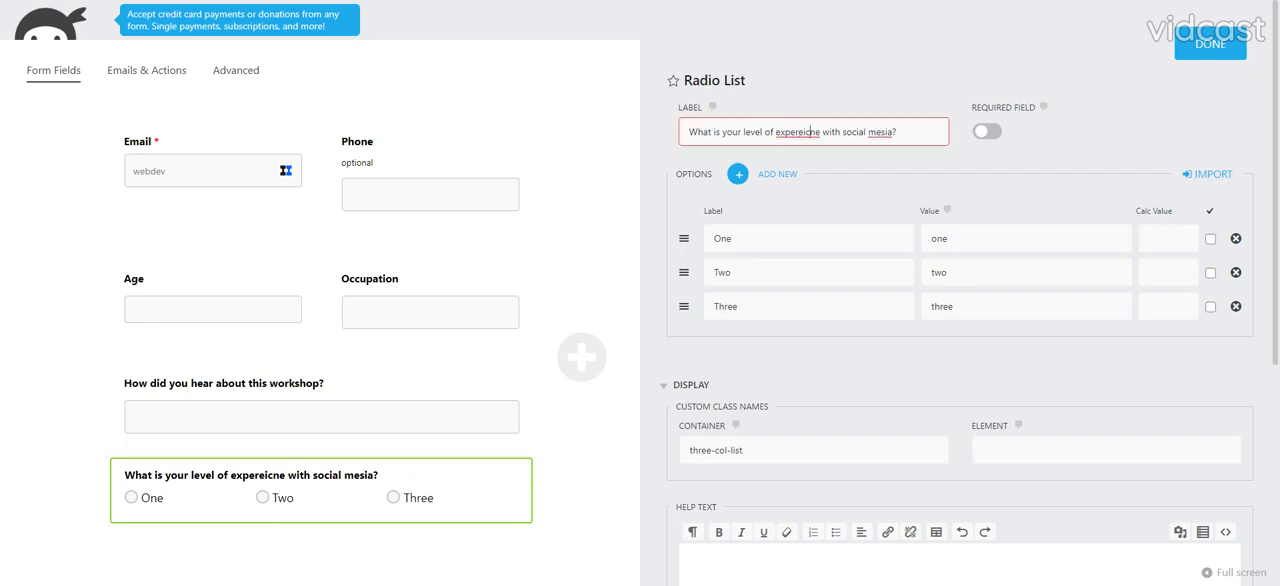
double_click(810, 132)
type("experience")
double_click(884, 133)
type("media")
- Rename the radio list's three option labels to Beginner, Intermediate and Advanced
double_click(723, 239)
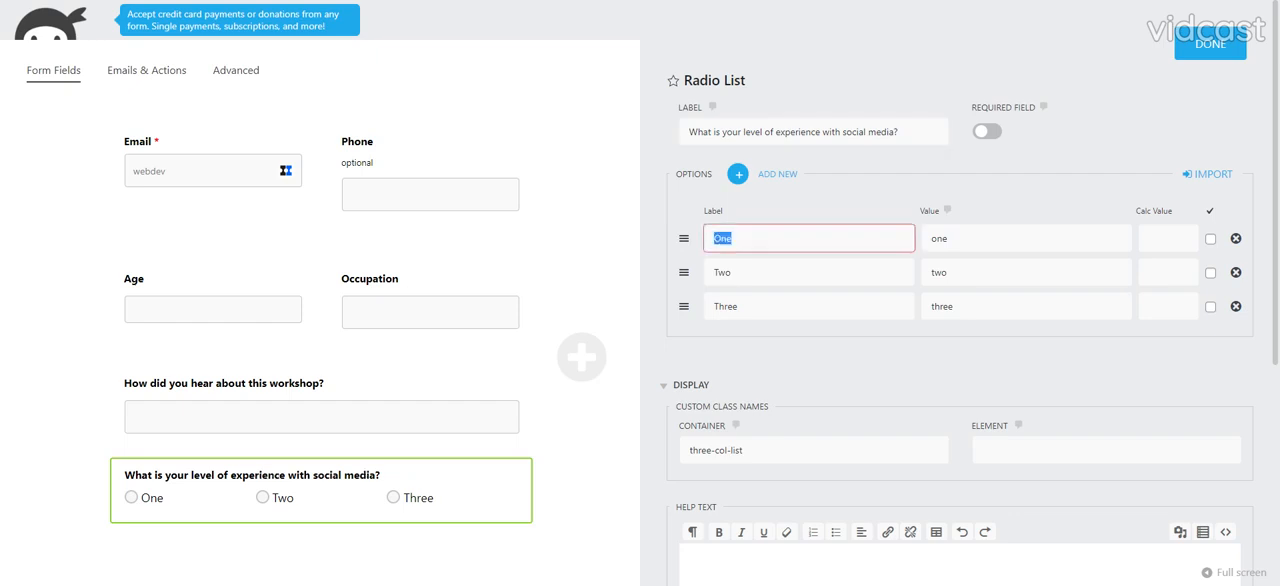
type("B")
key("Tab")
key("Tab")
key("Tab")
key("Tab")
type("I")
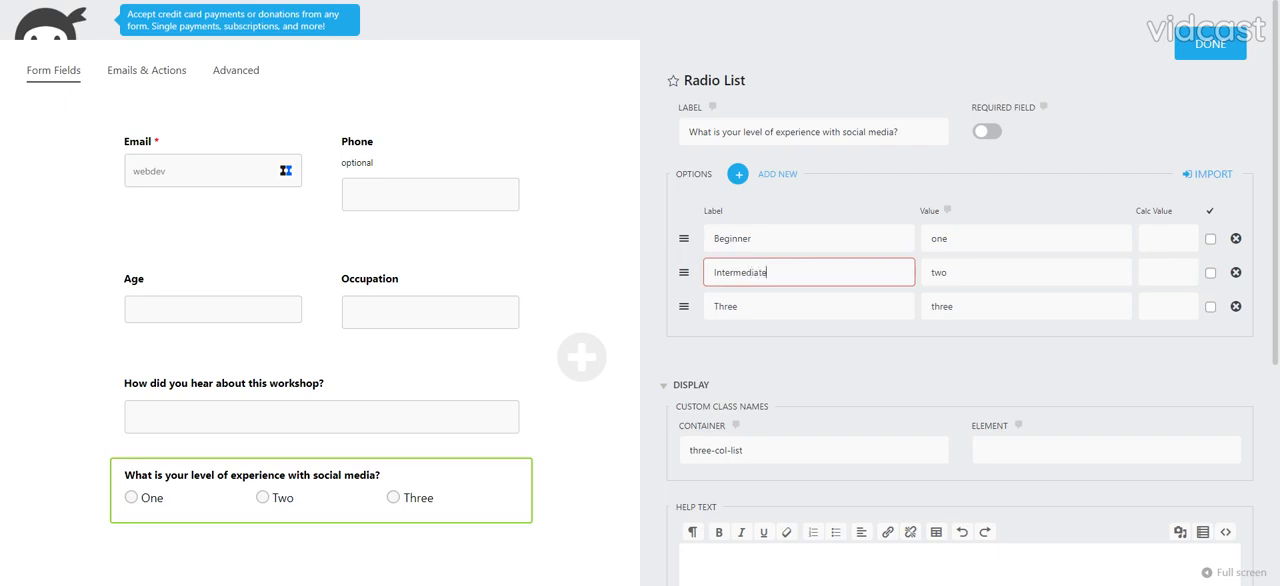
key("Tab")
key("Tab")
key("Tab")
key("Tab")
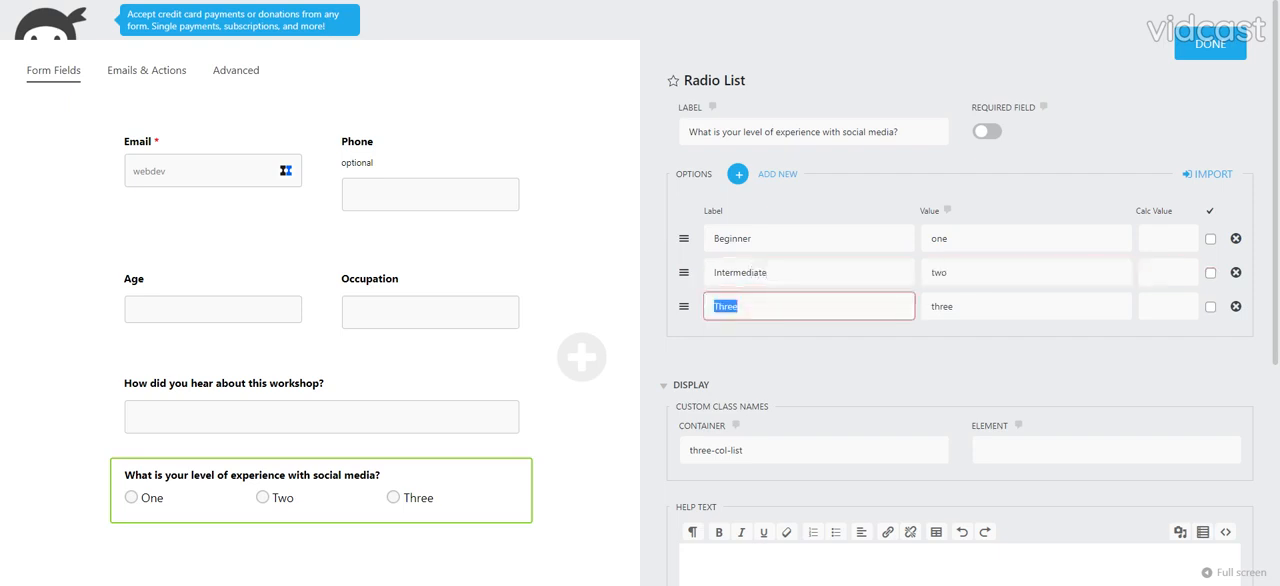
type("Advanced")
key("Tab")
- Set the values of the Beginner and Intermediate options to beginner and intermediate
left_click(982, 239)
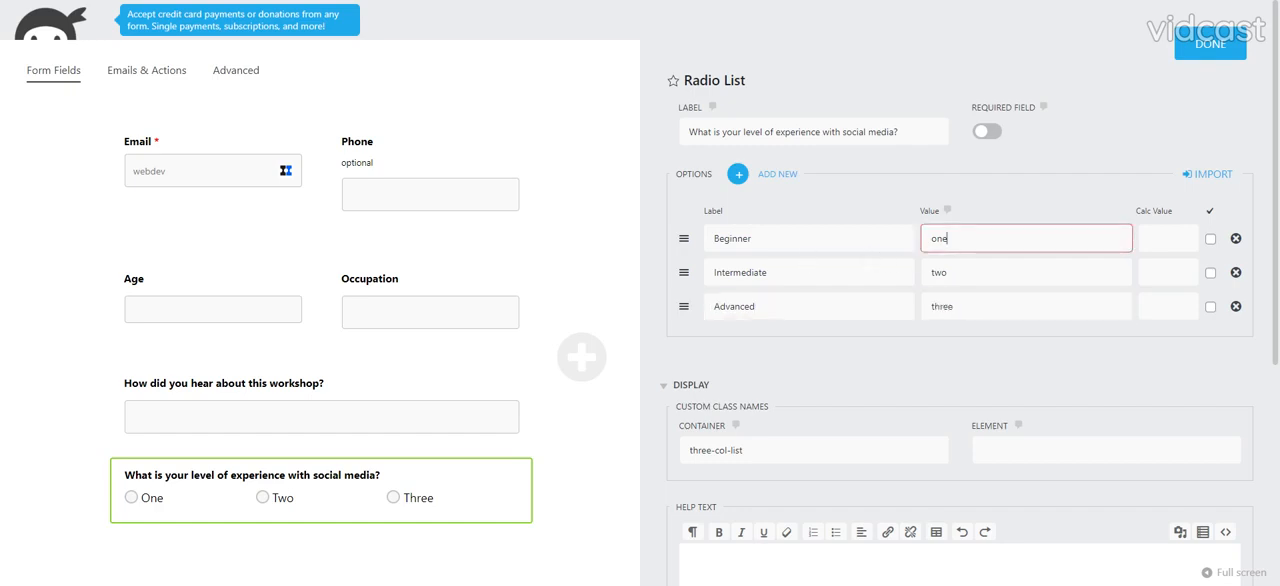
key("ctrl+a")
type("begi")
key("Tab")
key("Tab")
key("Tab")
key("Tab")
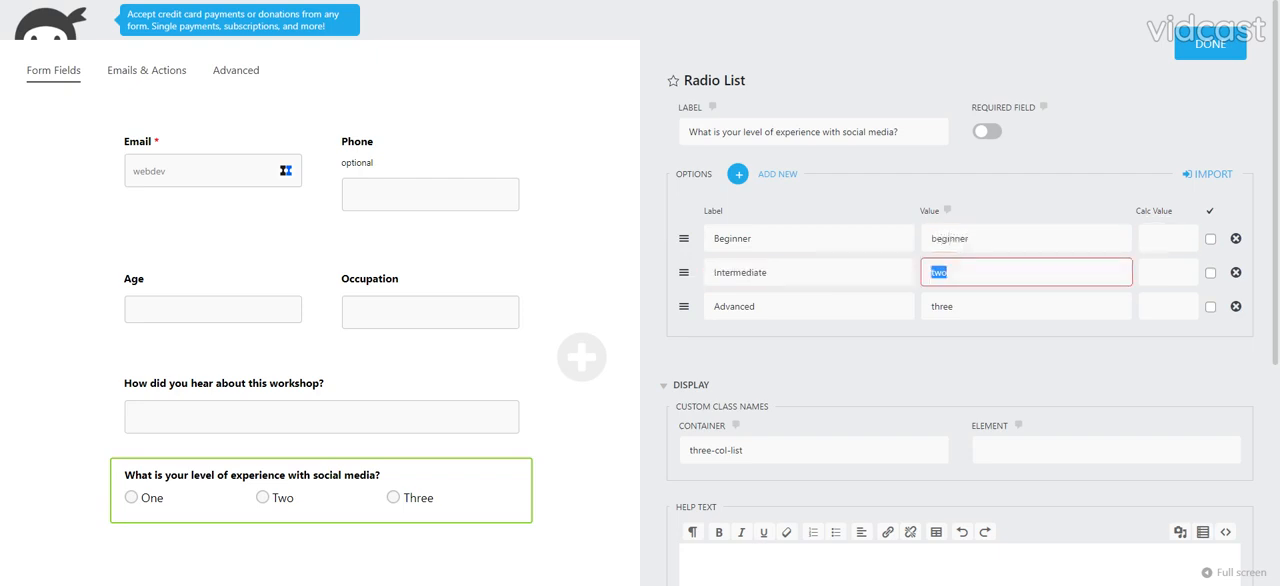
type("in")
type("ediate")
- Set the Advanced option's value to advanced and close the radio list's settings
key("Tab")
key("Tab")
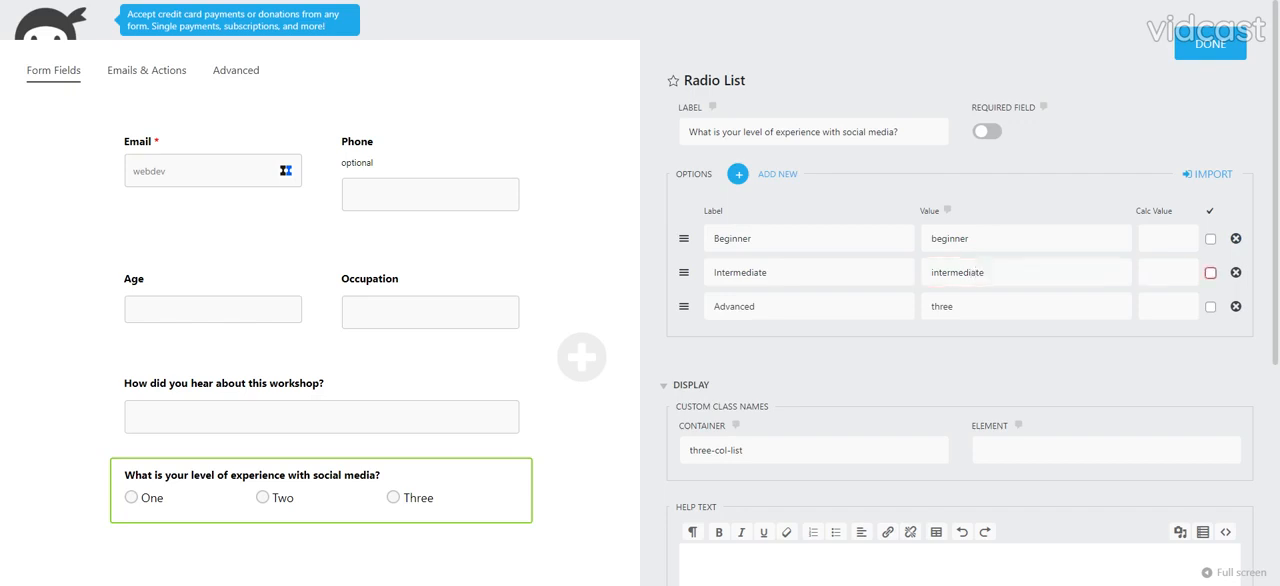
key("Tab")
key("Tab")
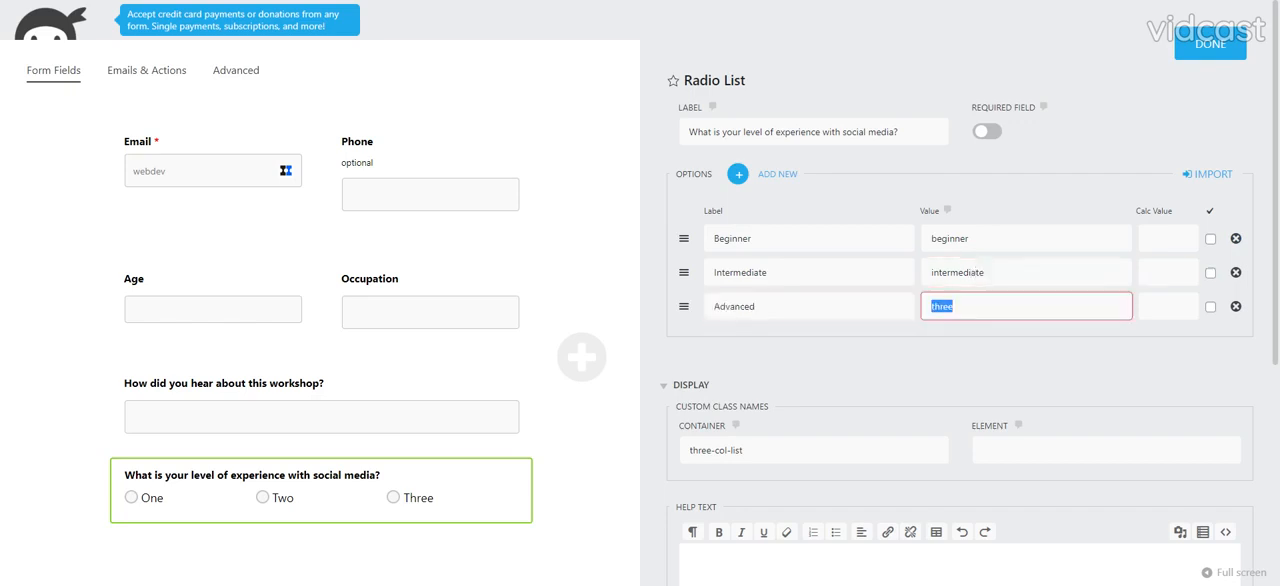
type("advanced")
left_click(1, 223)
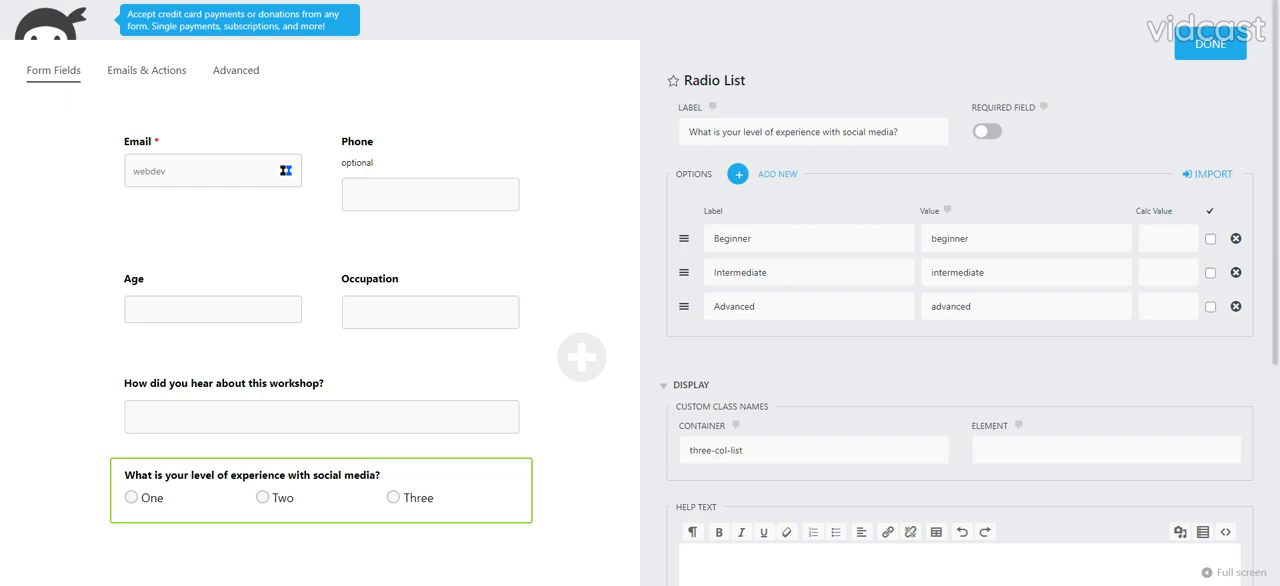
left_click(1210, 44)
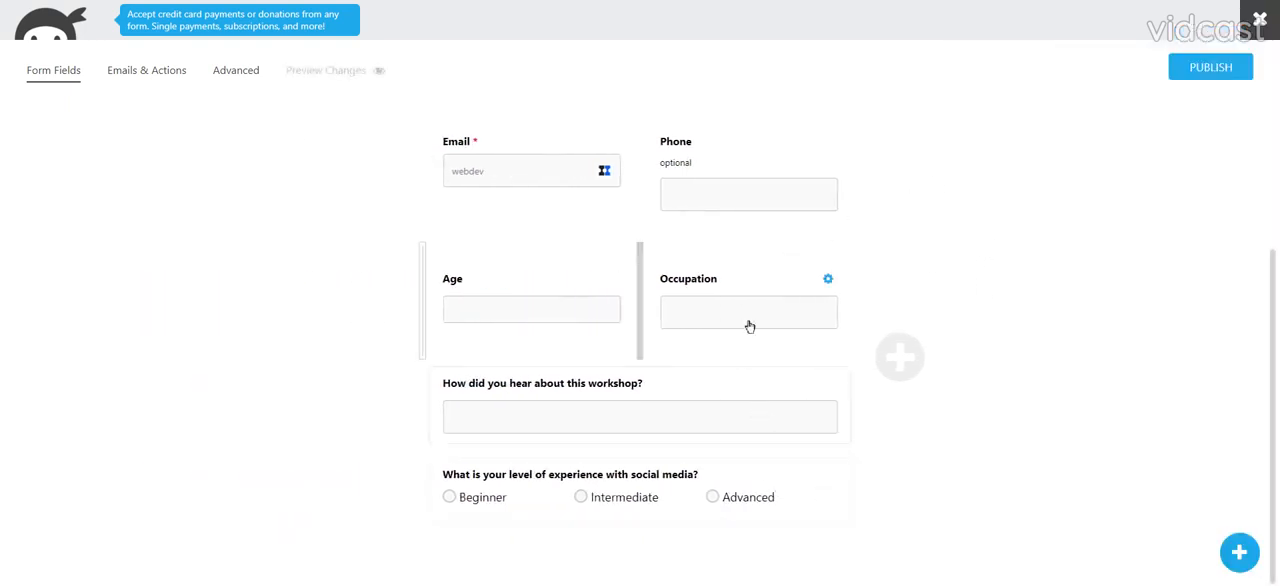
- Add a required Checkbox List at the form's end, labelled "What are your main goals for attending this workshop? (Check all that apply)"
left_click(1232, 556)
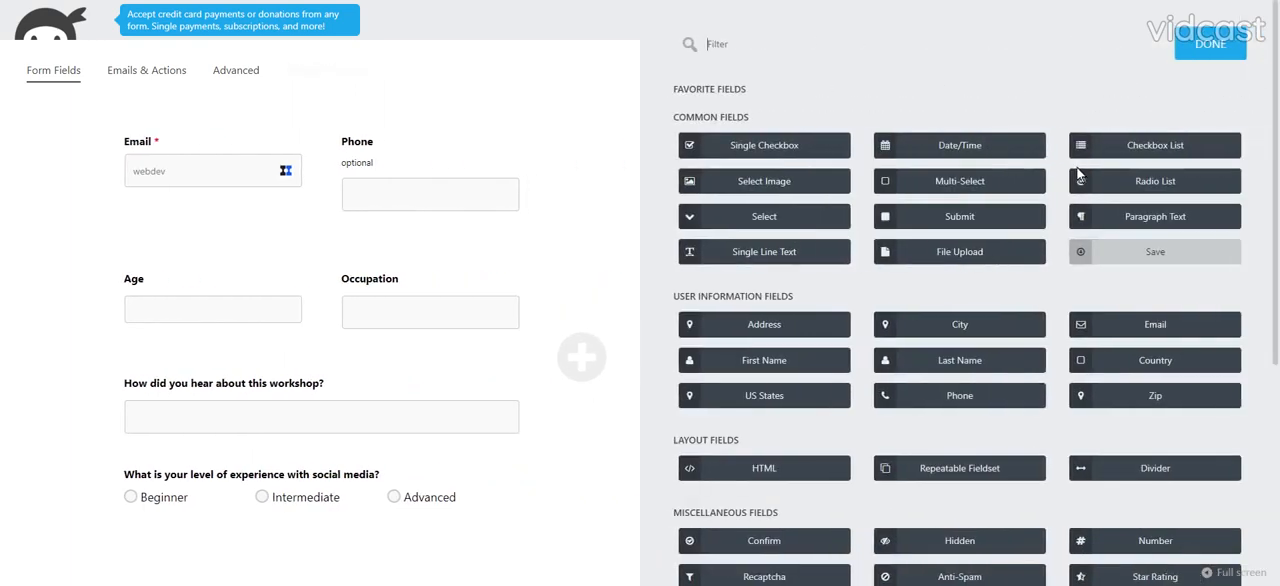
left_click(1155, 145)
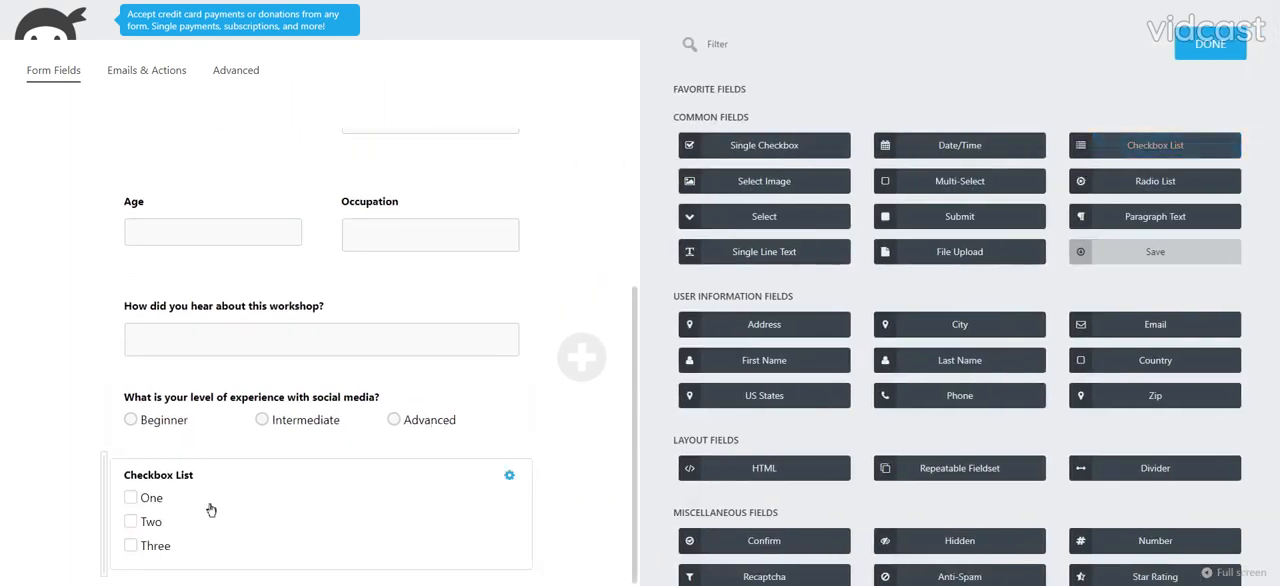
left_click(209, 509)
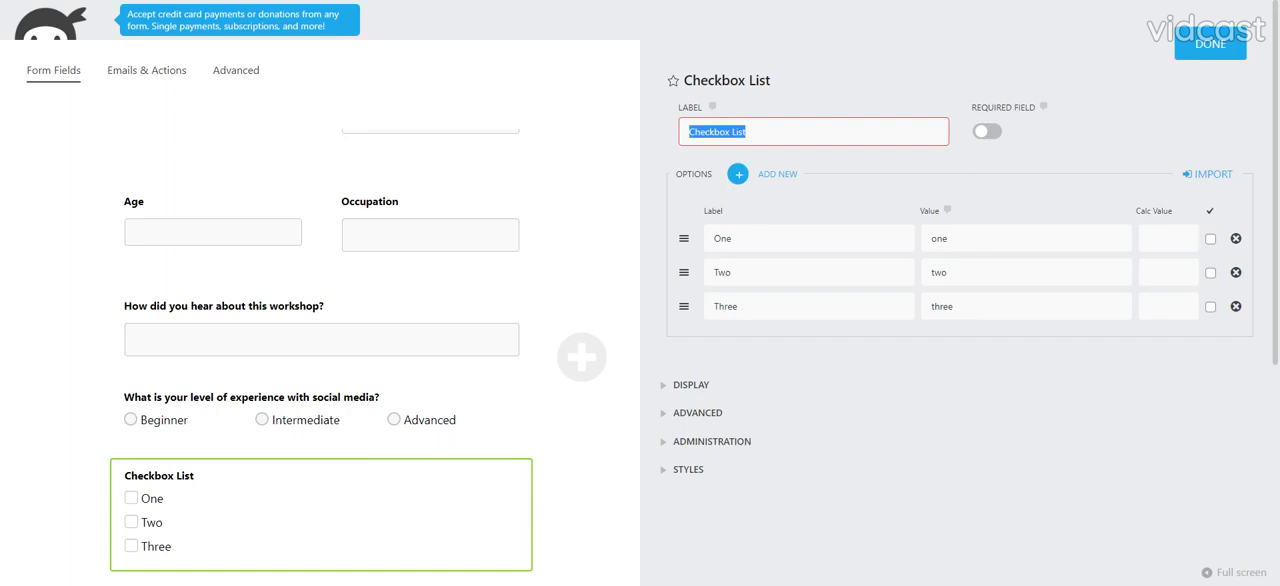
type("What are your main goals for attending this workshop? (Check all that apply)")
left_click_drag(800, 131, 621, 141)
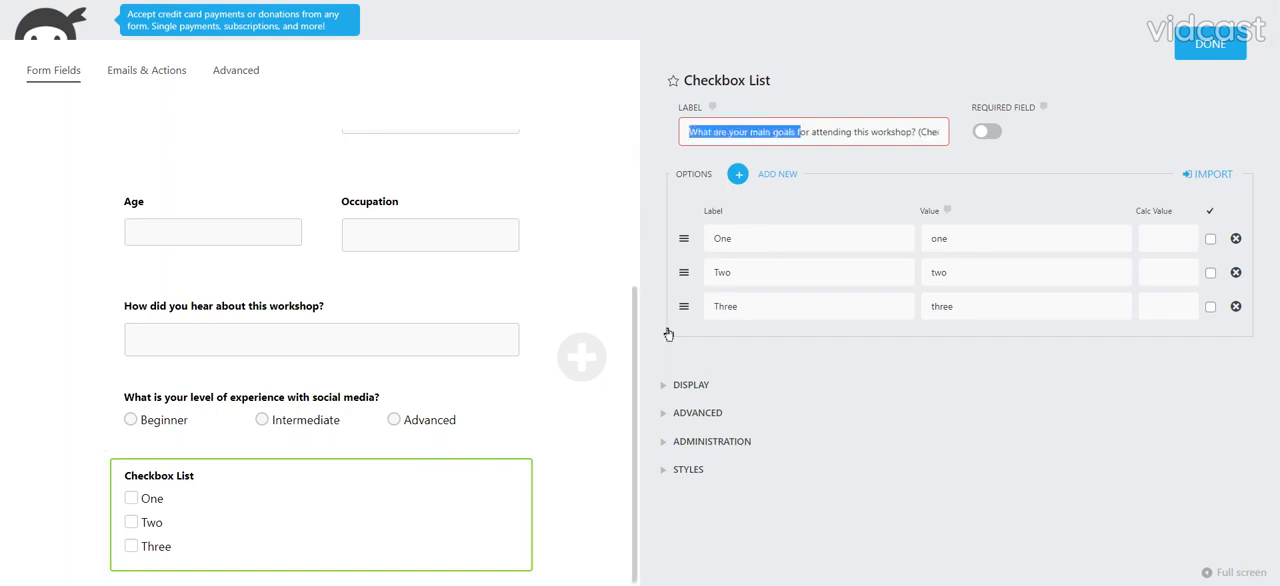
left_click(987, 131)
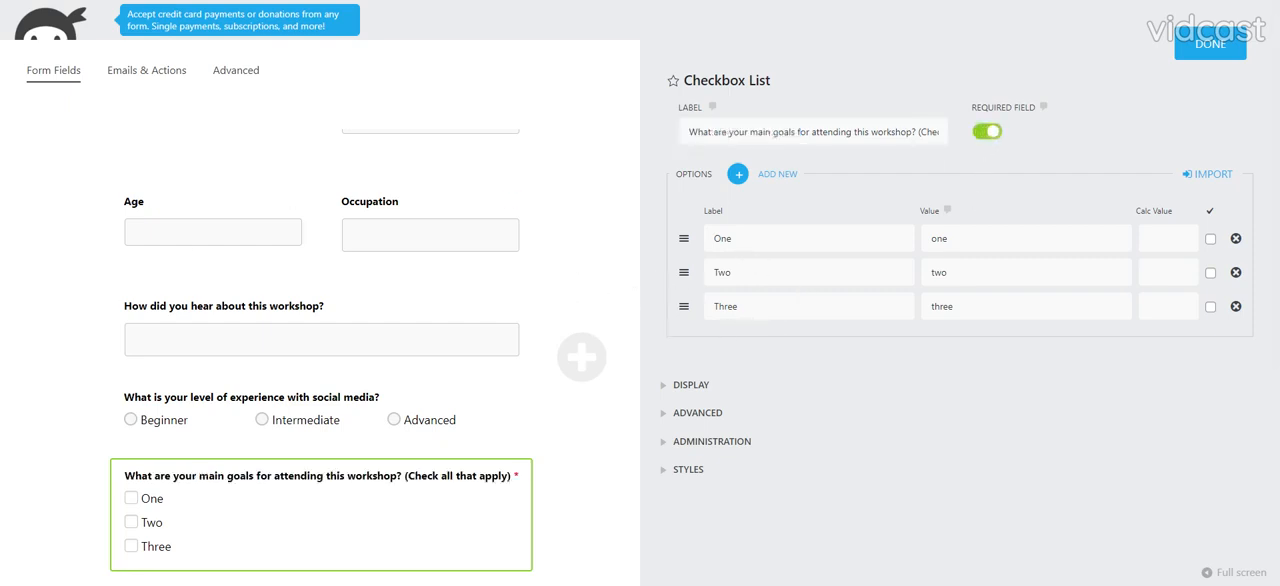
- Set the checkbox list's first option to the label "Learning how to create engaging content" and the value creating-content
left_click_drag(734, 239, 711, 239)
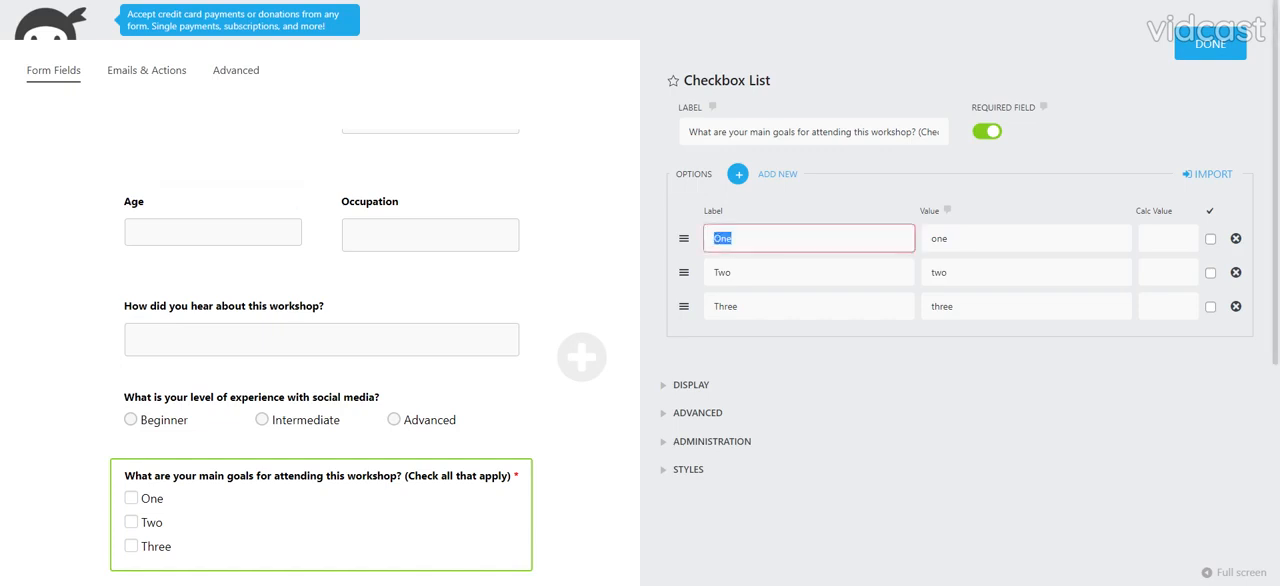
type("Learning how to create engaging content")
key("Tab")
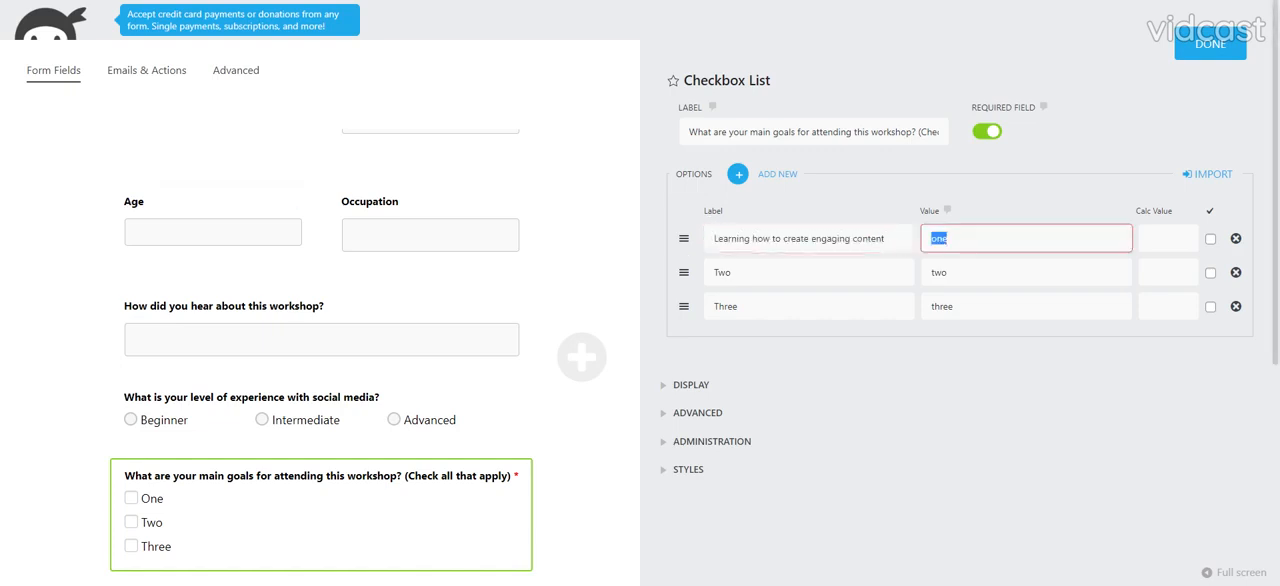
type("creating-content")
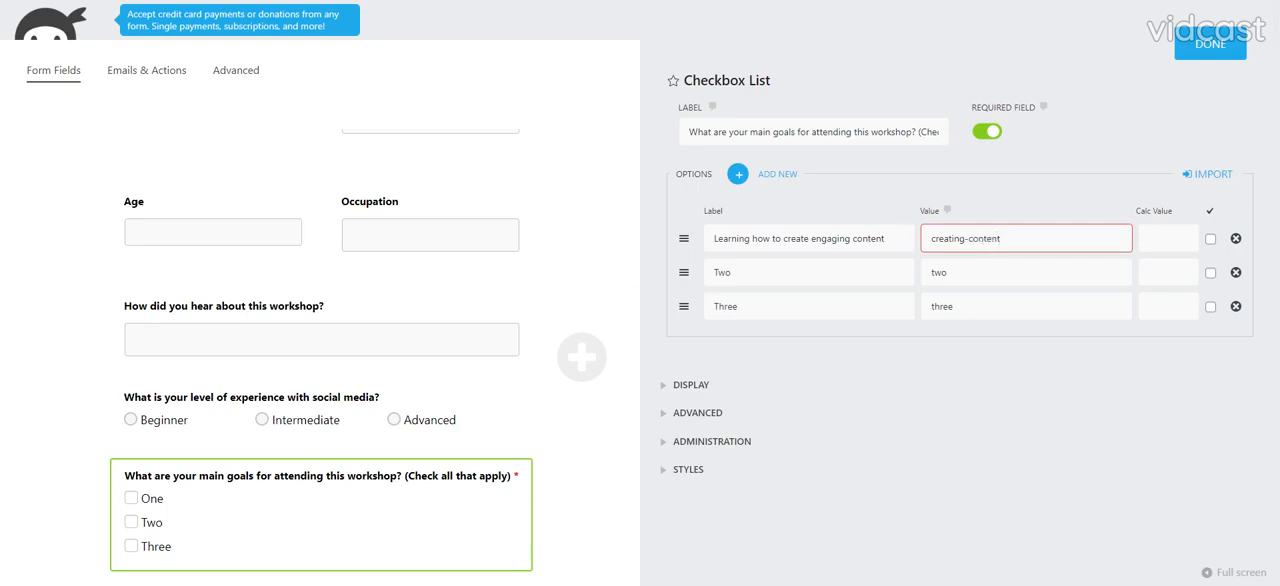
key("Tab")
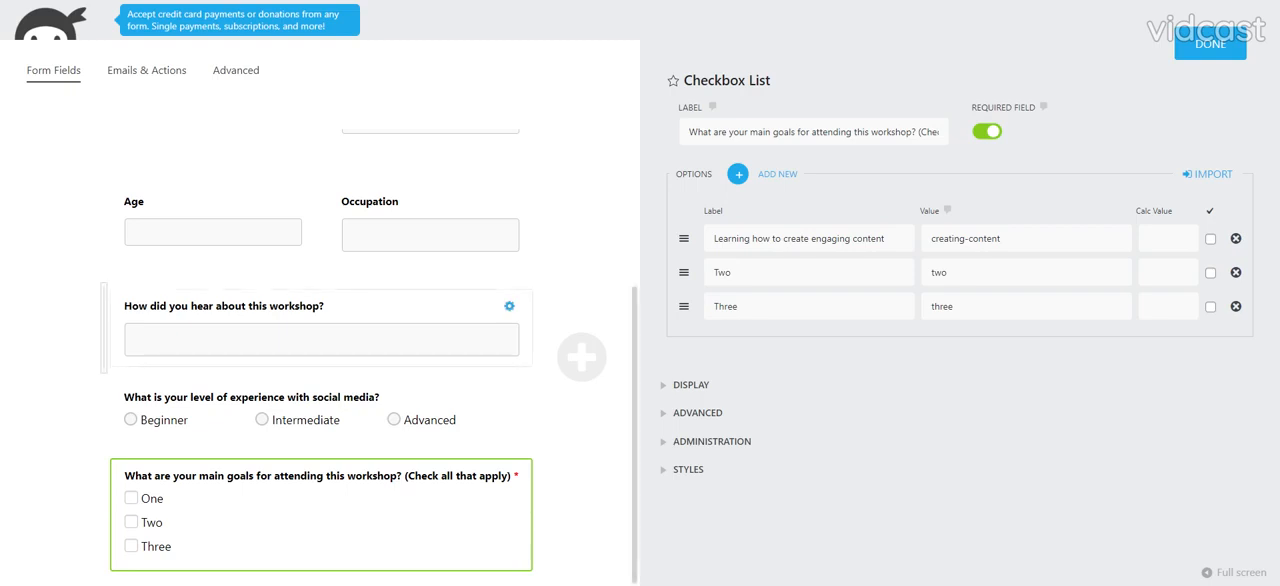
- Set the second checkbox option to the label "Increasing followers and engagement" and the value increase-followers-and-engagement
double_click(727, 272)
type("Increasing followers and engagement")
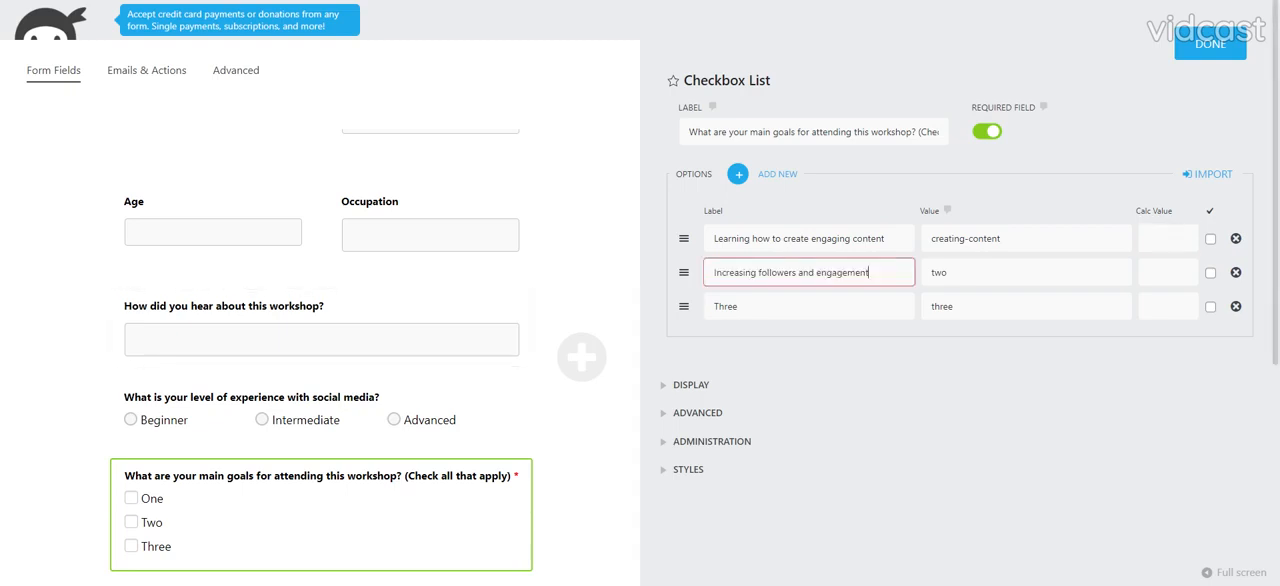
key("Tab")
type("increa")
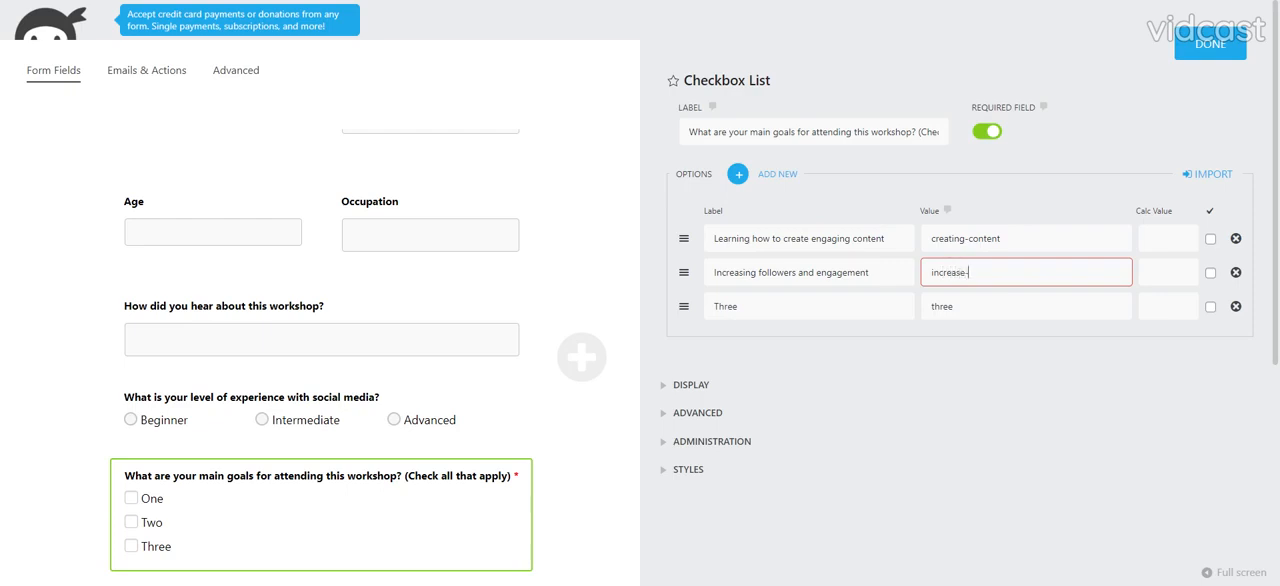
type("se-followers-and-engagement")
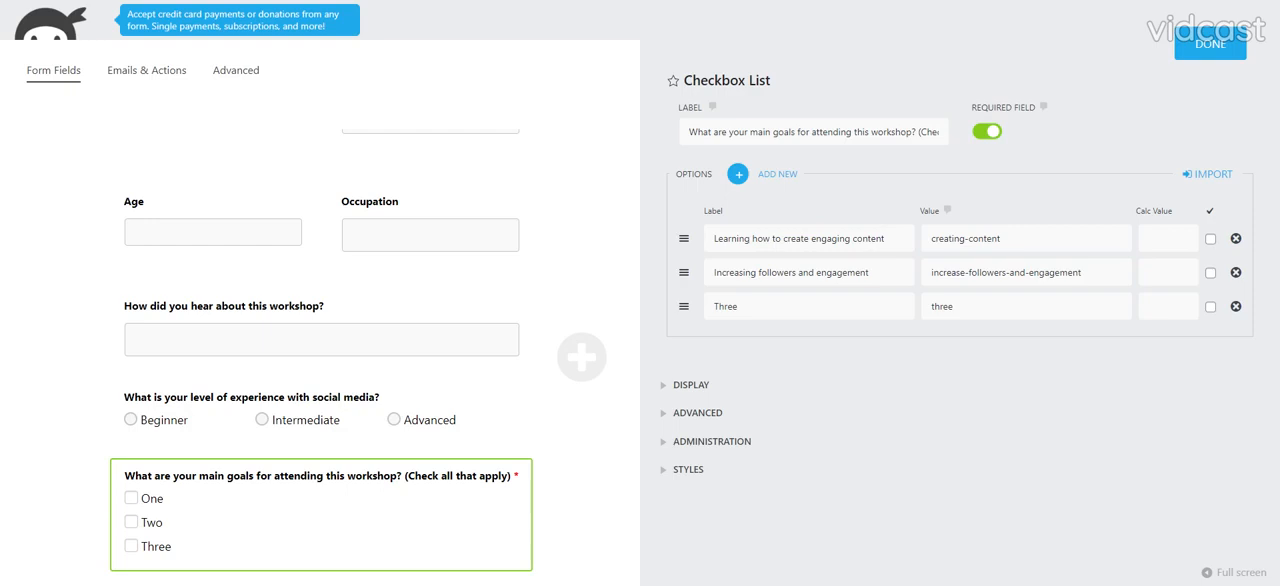
- Label the third checkbox option "Understanding social media algorithms" and use the same phrase without its initial U as the value
double_click(726, 307)
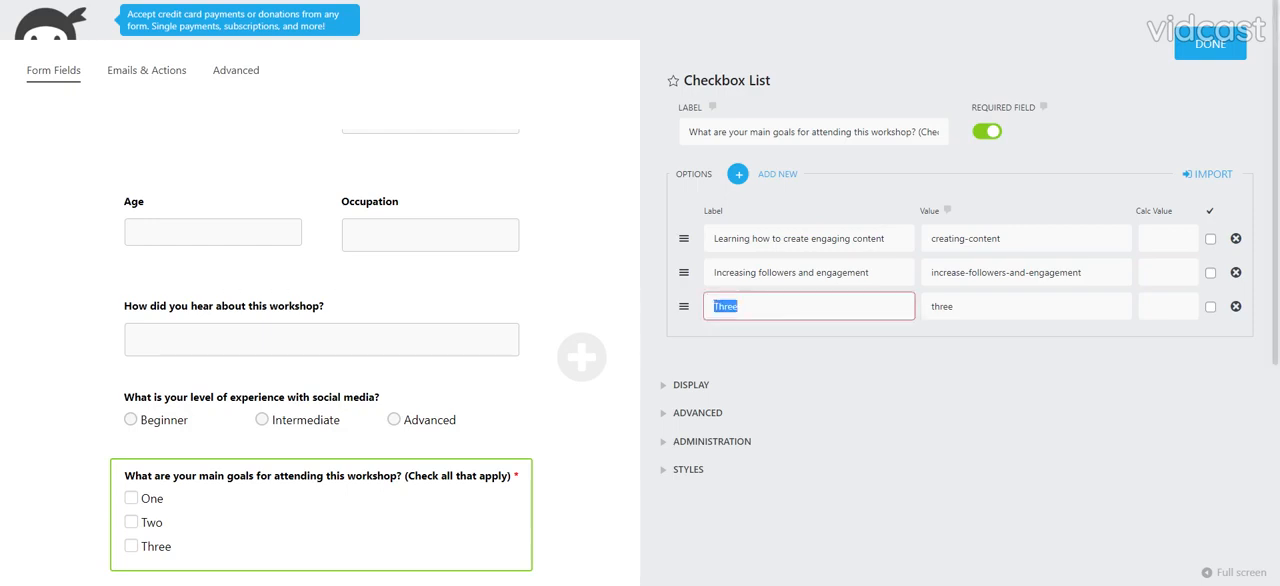
type("Understanding social media algorithms")
key("Tab")
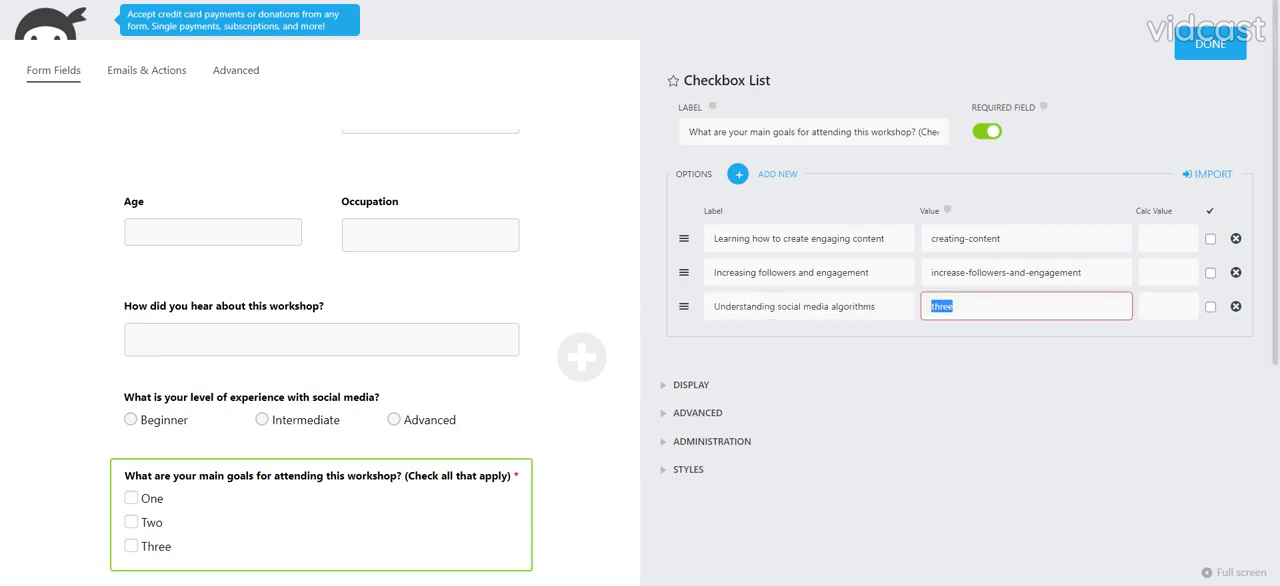
type("understad")
key("BackSpace")
key("BackSpace")
key("BackSpace")
key("BackSpace")
key("BackSpace")
key("BackSpace")
key("BackSpace")
type("Understanding social media algorithms")
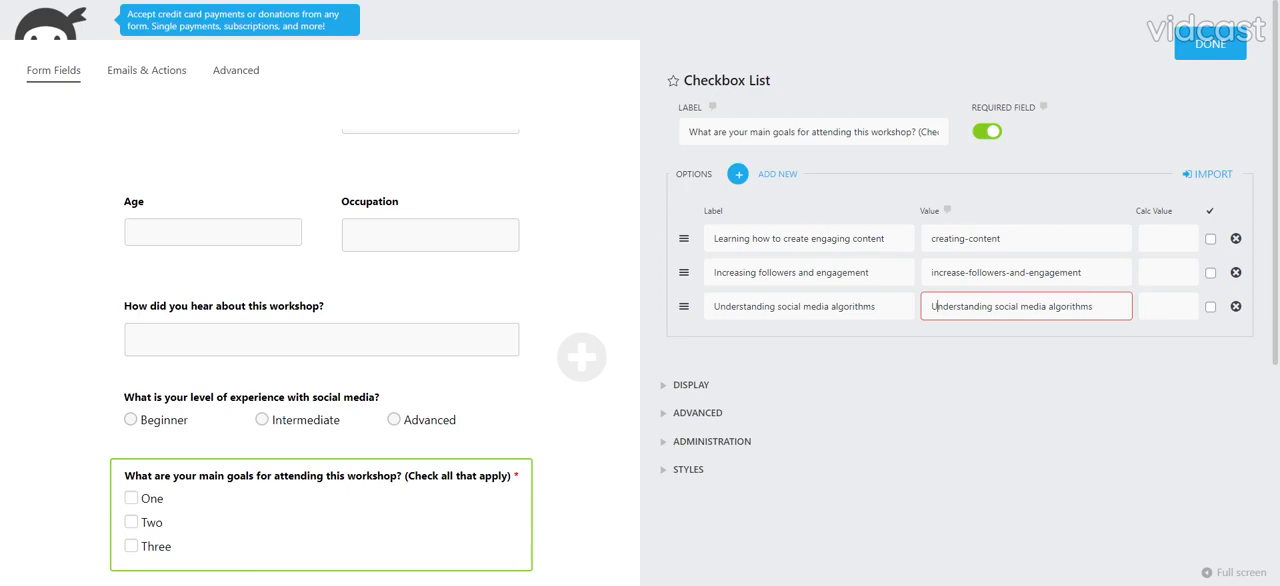
key("Home")
key("Delete")
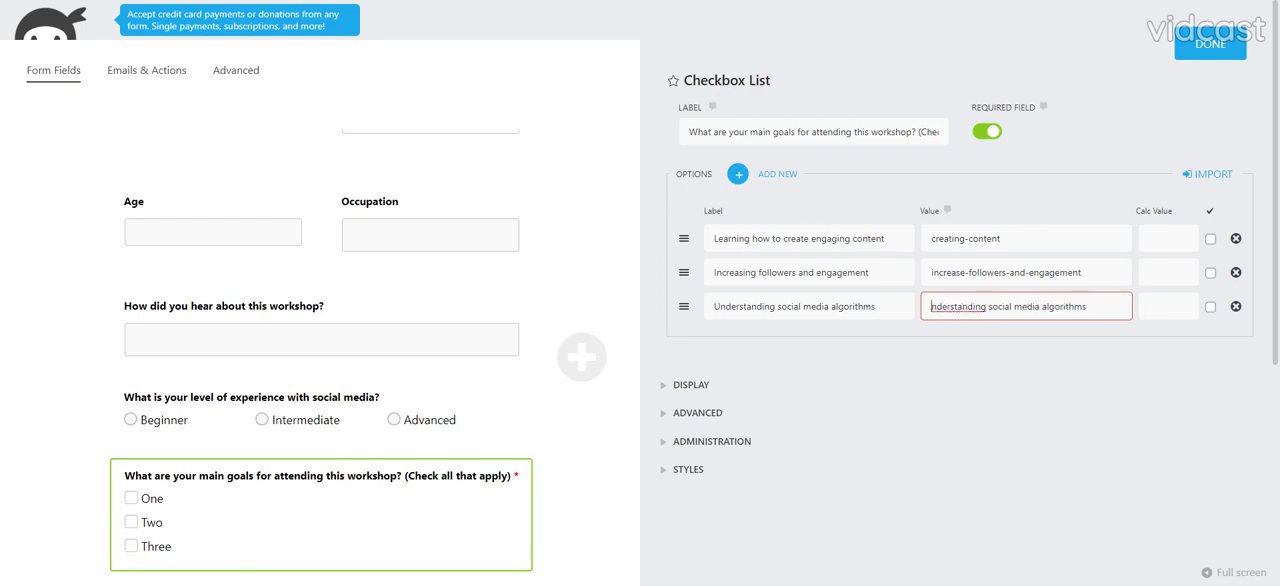
- Add three blank checkbox options and fill the fourth option's label and value with using social media for marketing/business purposes
left_click(914, 413)
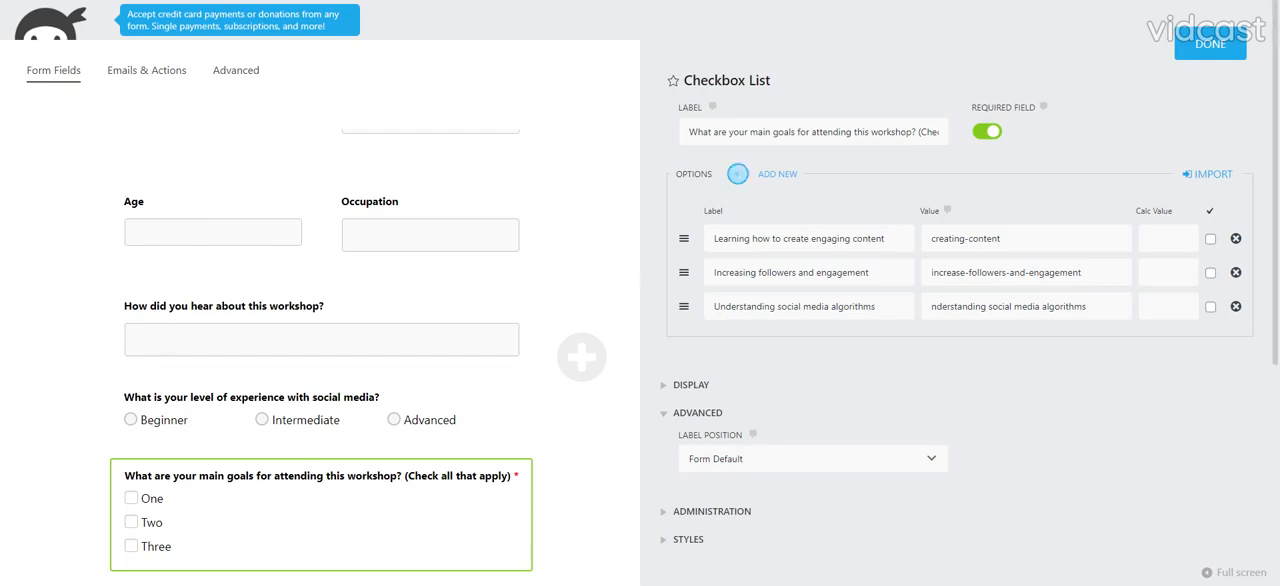
left_click(738, 174)
left_click(738, 174)
left_click(738, 174)
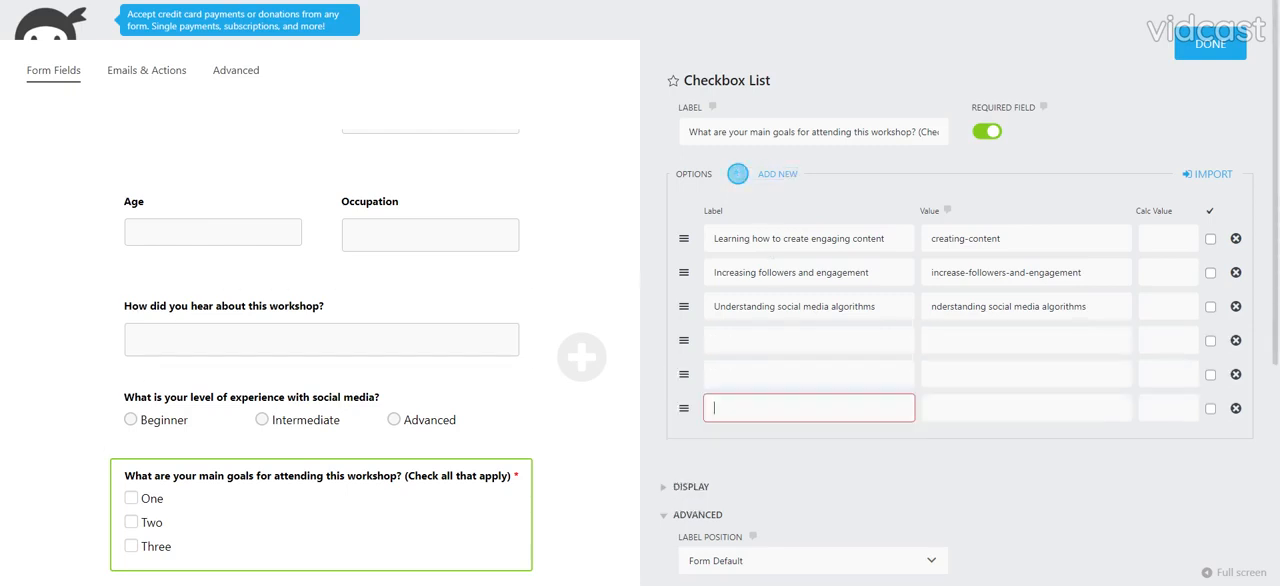
type("Using social media for marketing/business purposes")
key("Tab")
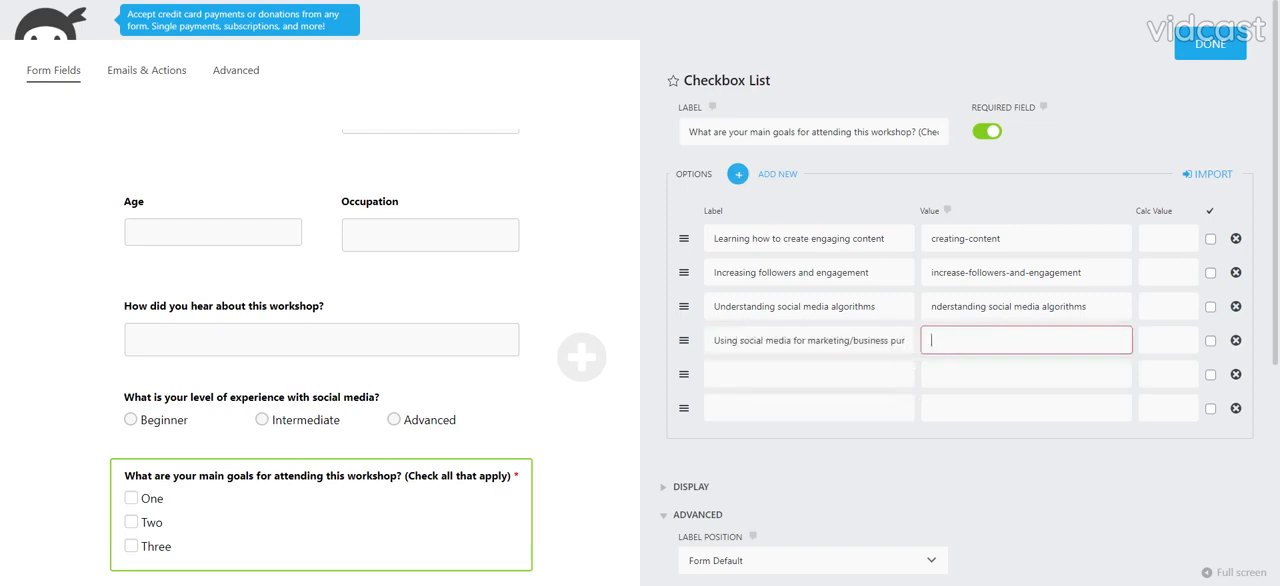
type("Using social media for marketing/business purposes")
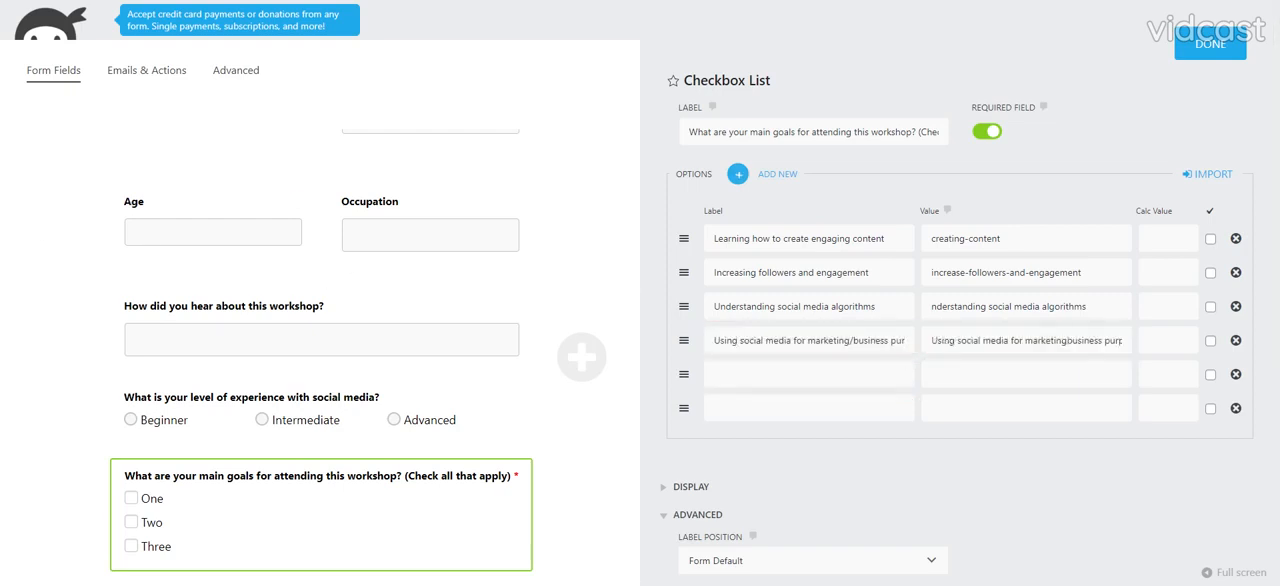
- Set both the label and the value of the fifth checkbox option to "Building a personal brand"
left_click(800, 374)
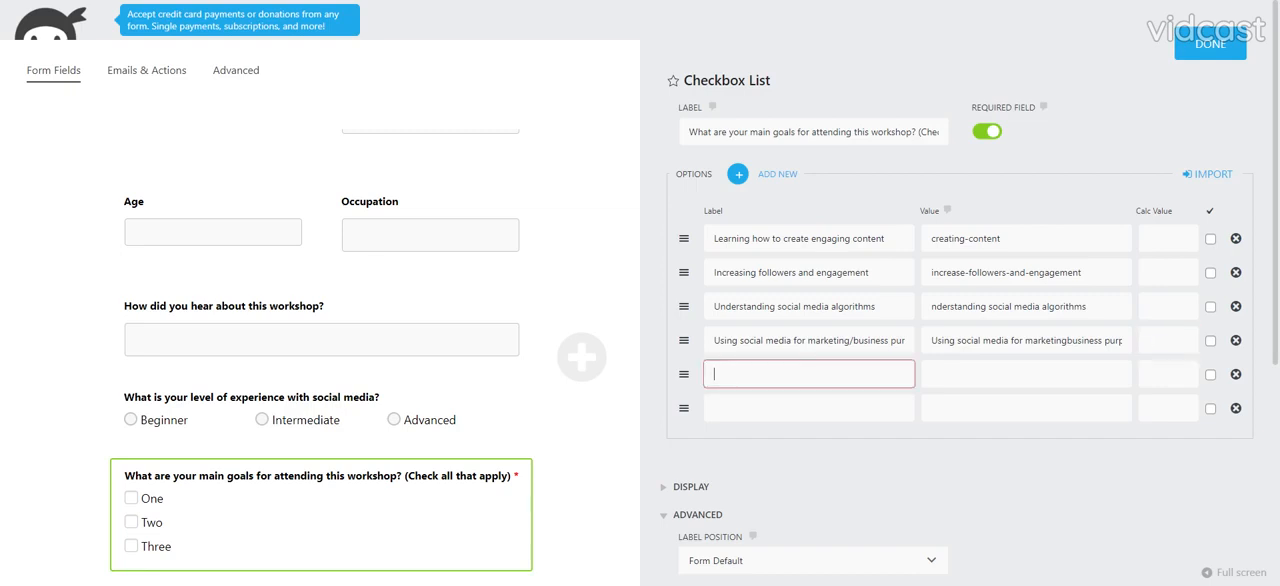
type("Building a personal brand")
key("Tab")
type("Building a personal brand")
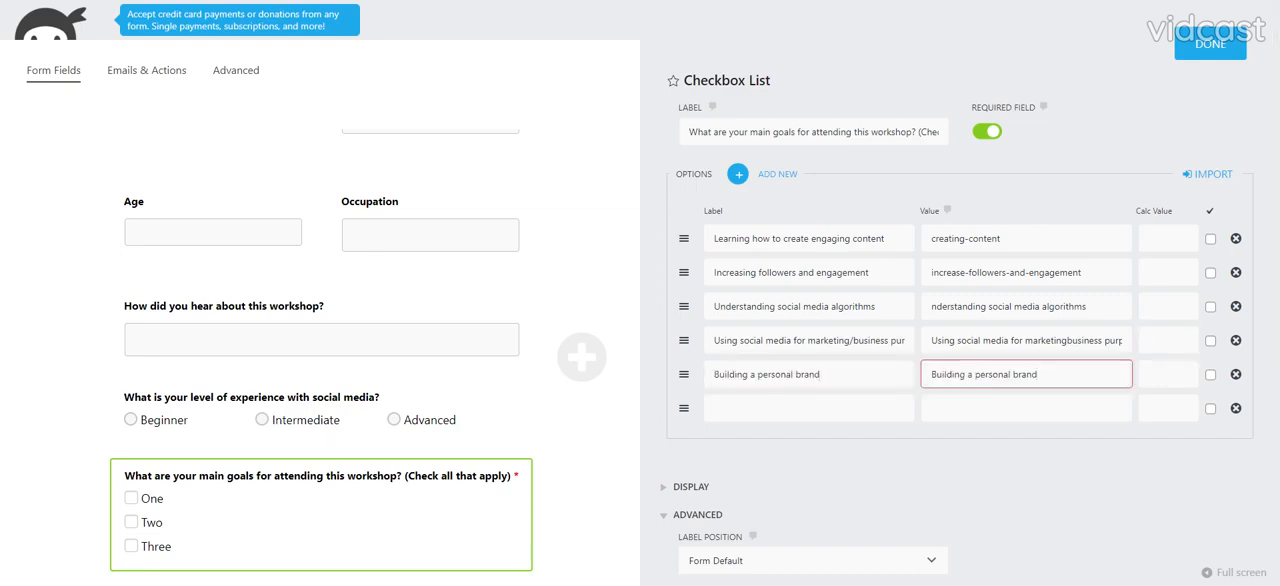
- Set the sixth checkbox option to the label "Other" and the value not-specified, and finish editing the checkbox list
key("alt+Tab")
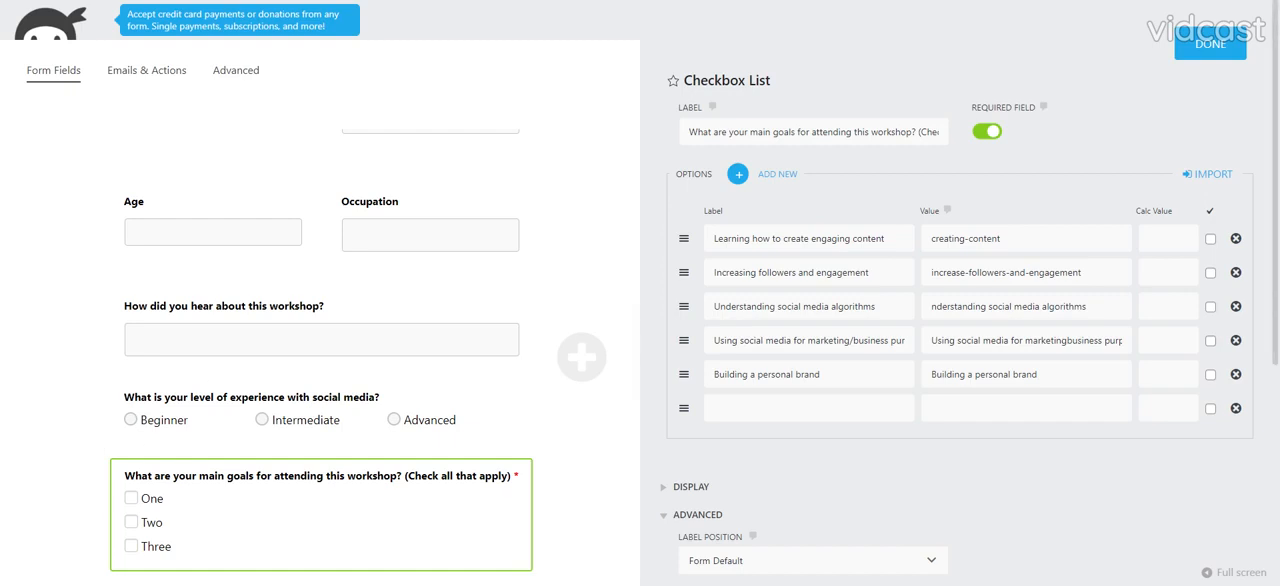
key("Tab")
key("Tab")
key("Tab")
type("Other")
key("Tab")
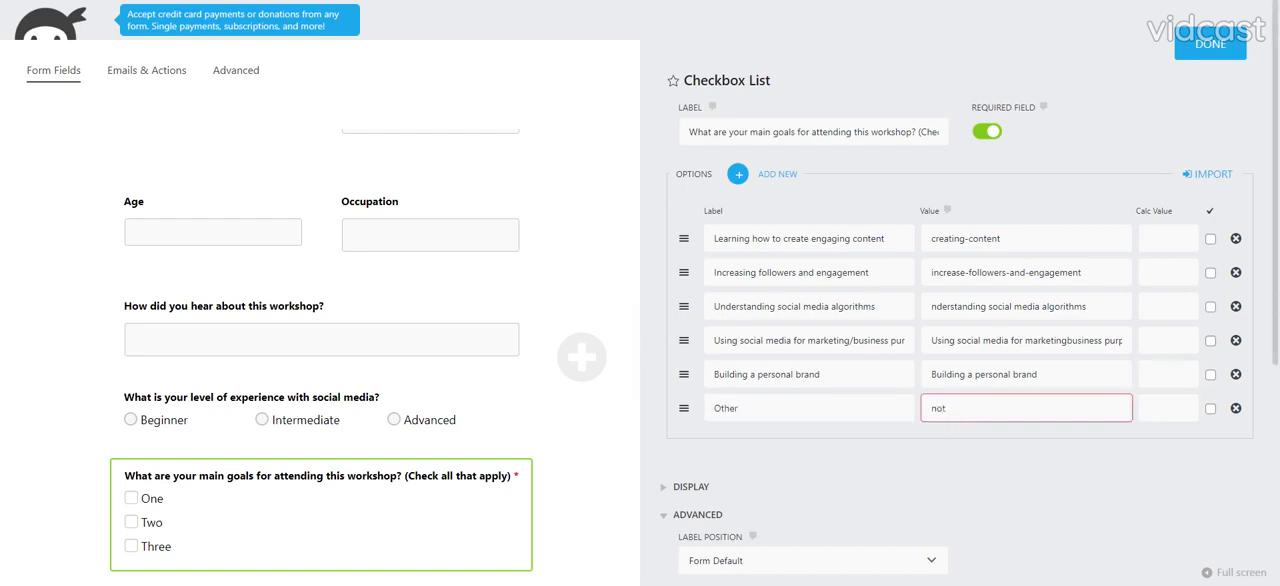
type("not-specified")
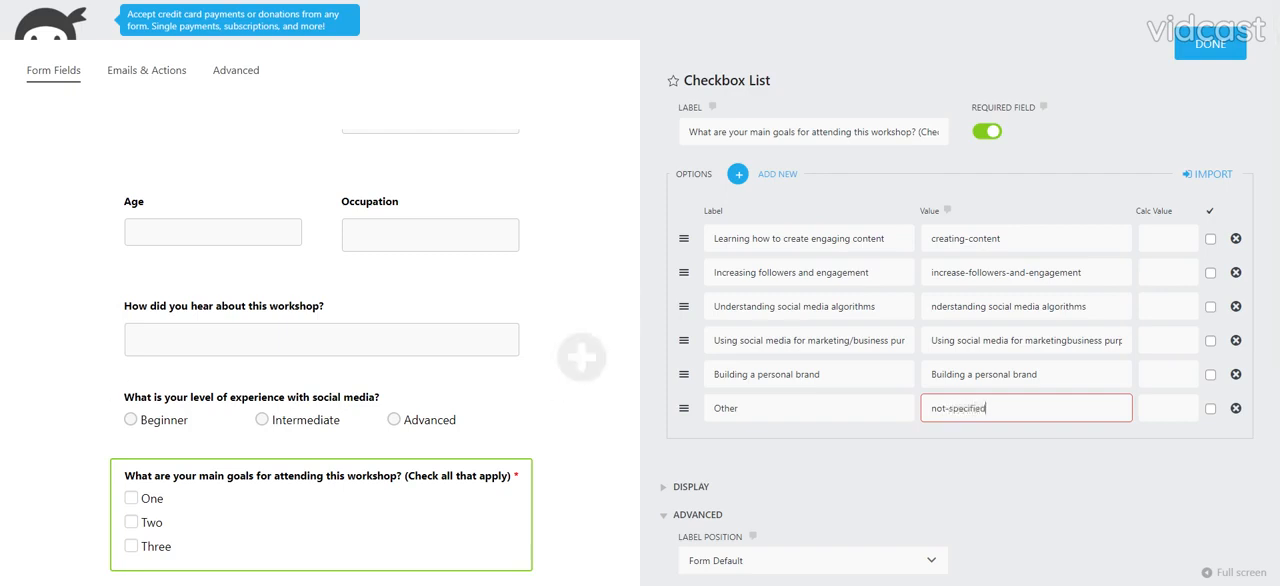
key("Tab")
left_click(1186, 56)
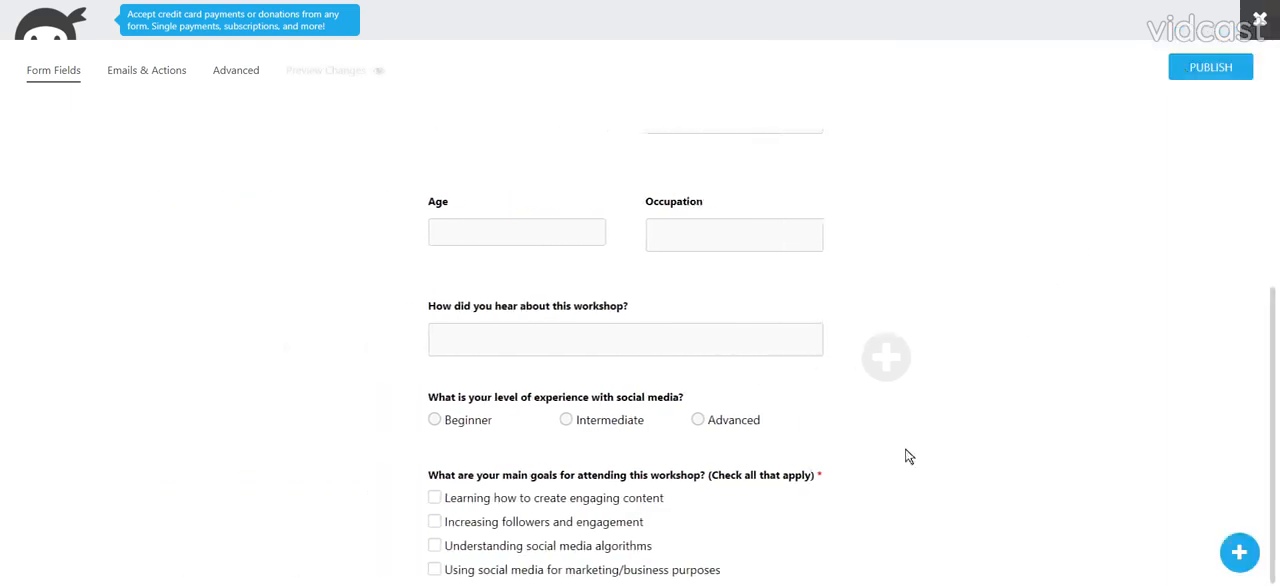
- Add a Single Line Text field below the workshop goals checkbox list and open its settings
scroll(624, 540, "down", 1)
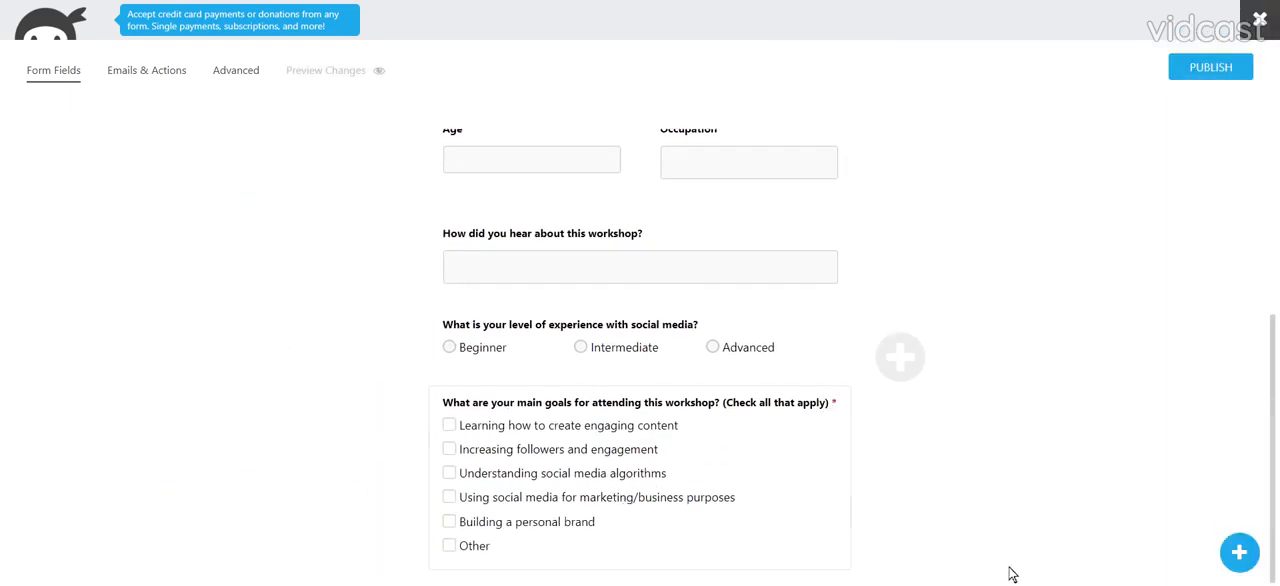
left_click(1239, 552)
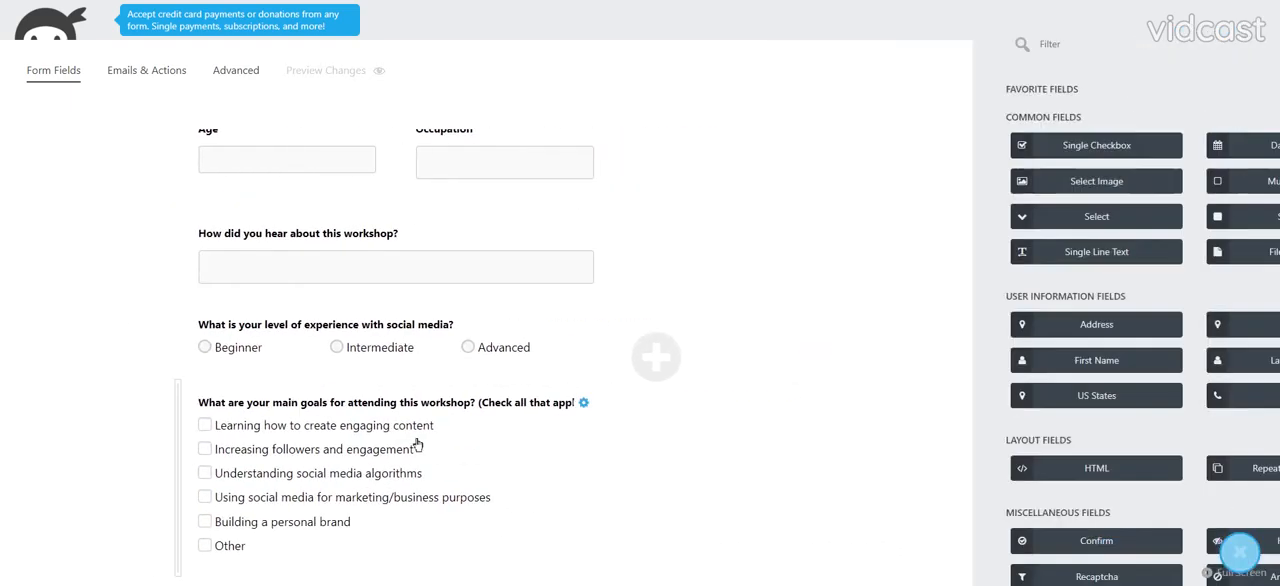
left_click(746, 254)
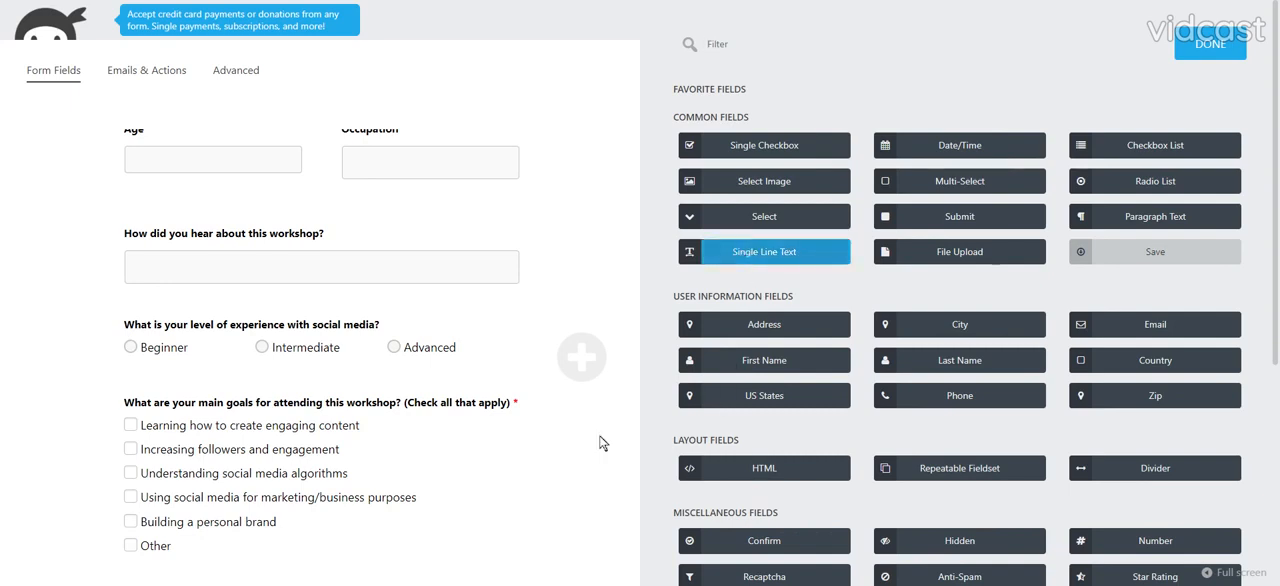
left_click(231, 526)
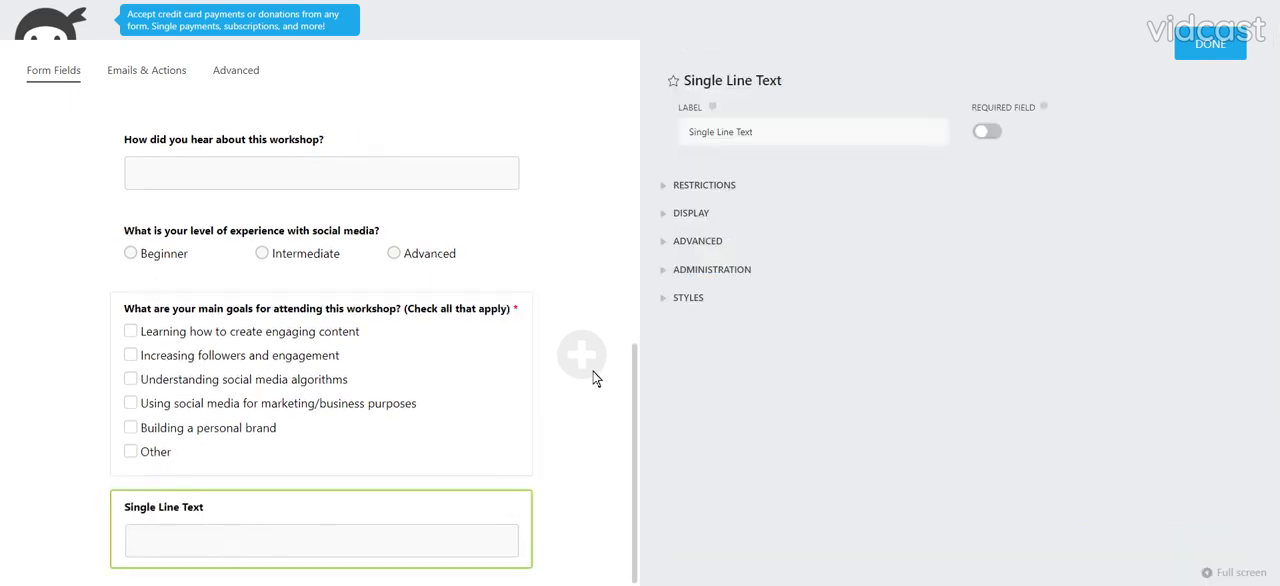
- Label the new text field "Other, please specify", make it required and close its settings
triple_click(720, 131)
type("I")
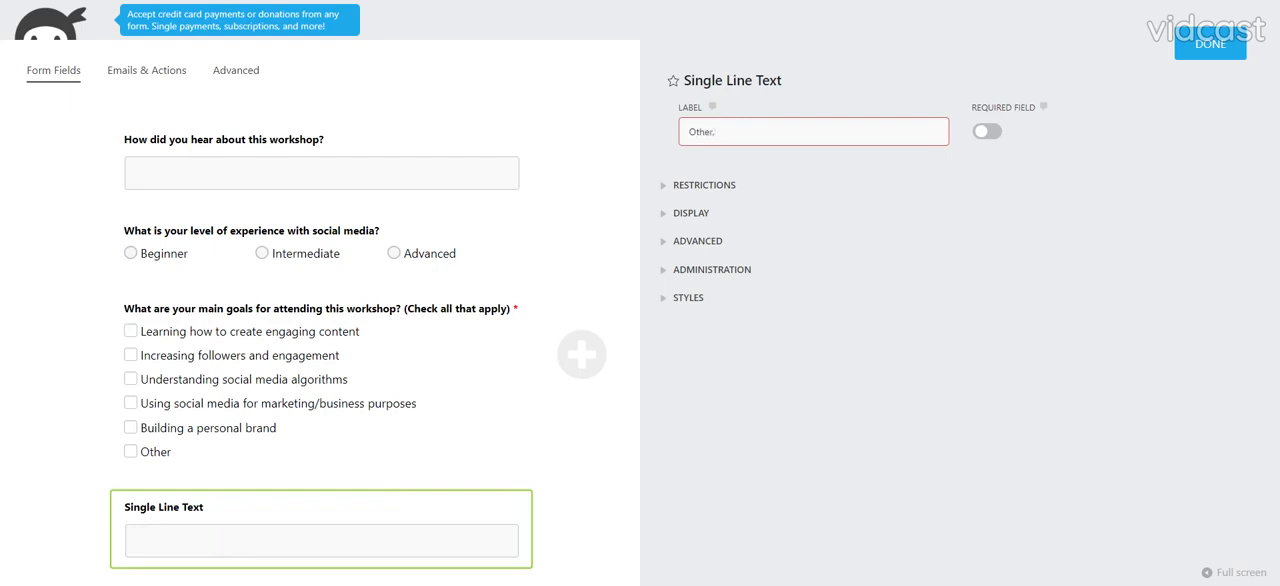
type("ther, please sp")
type("ecify")
left_click(987, 131)
left_click(1214, 45)
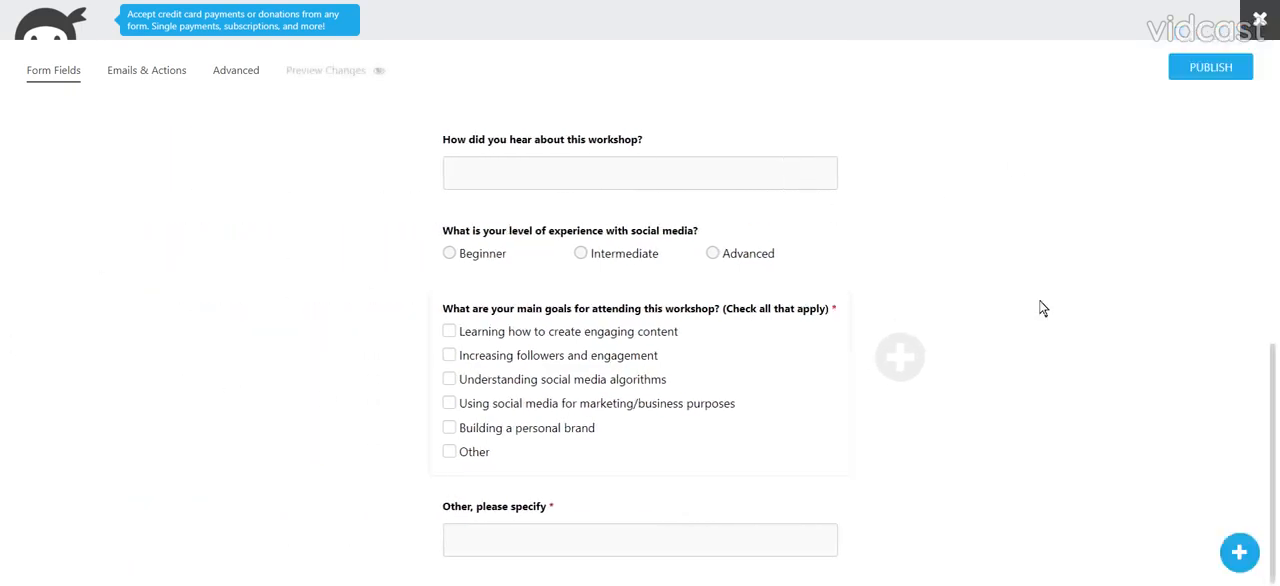
- Add a Repeatable Fieldset at the end of the form and open its settings
left_click(1240, 552)
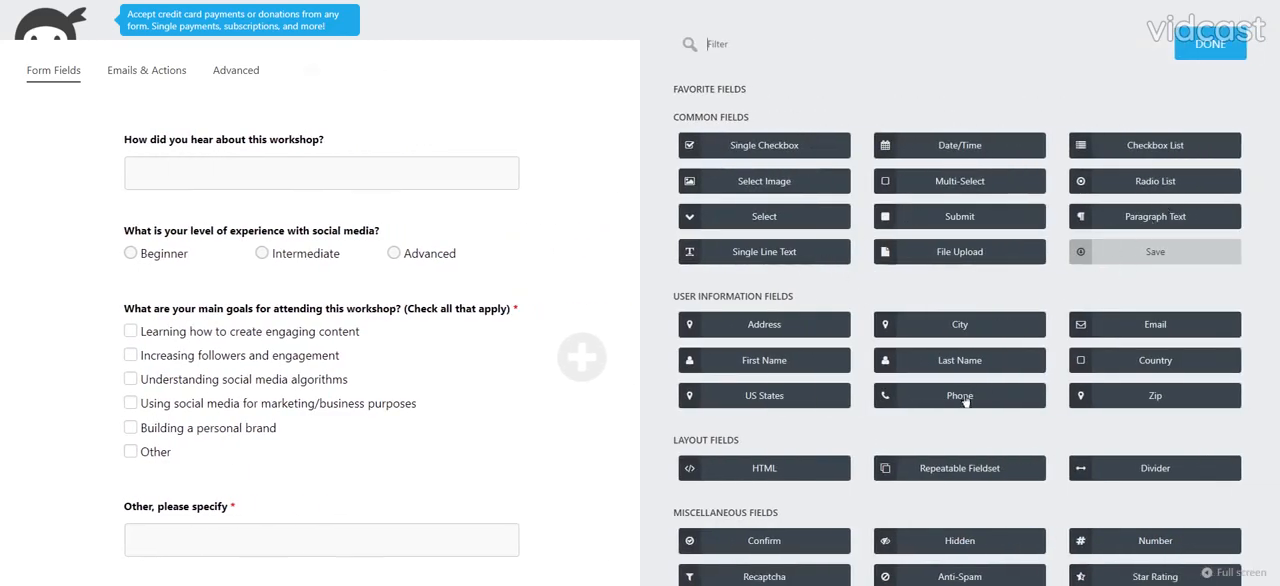
left_click(930, 468)
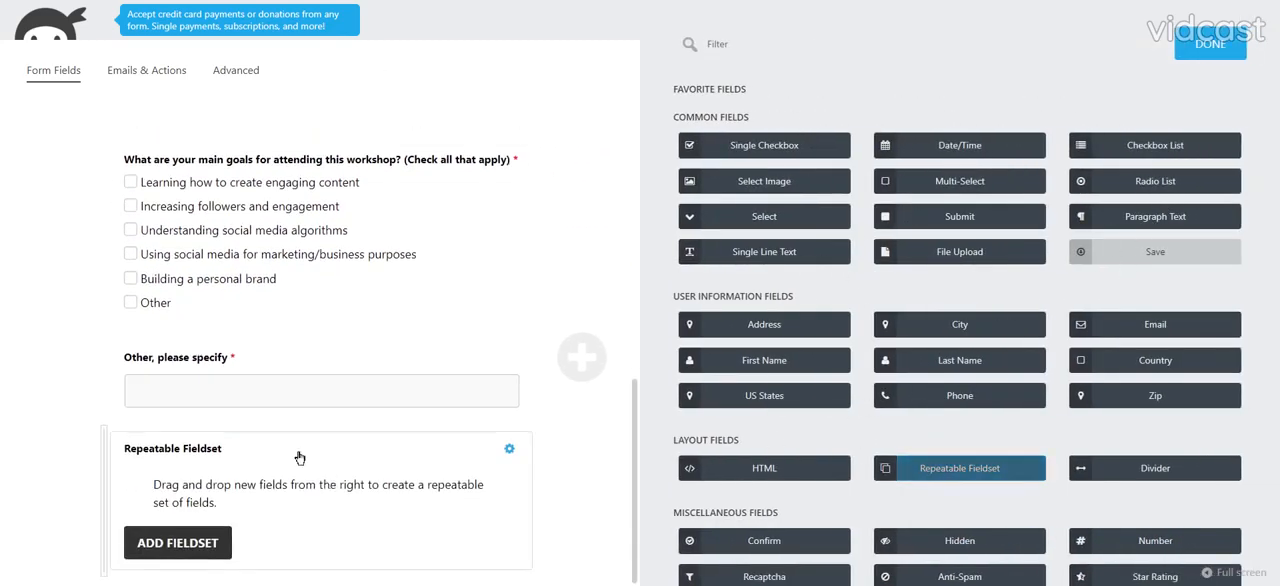
left_click(251, 397)
left_click(249, 471)
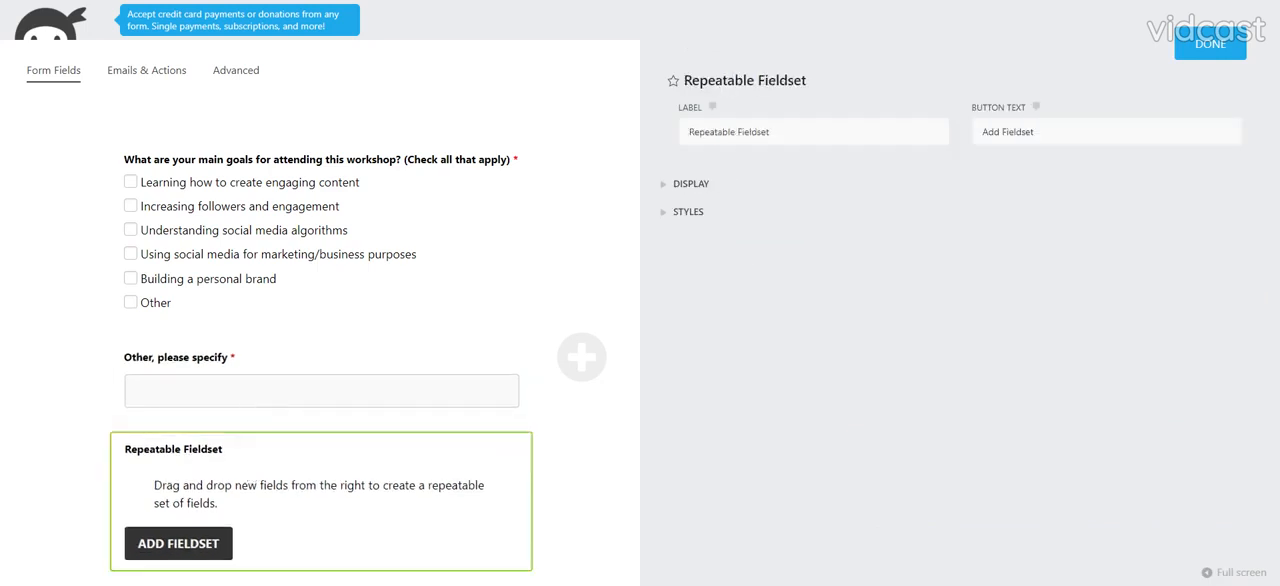
- Label the fieldset "Which social media platforms are you currently using? (Check all that apply)" and set its button text to "Add channel"
double_click(752, 132)
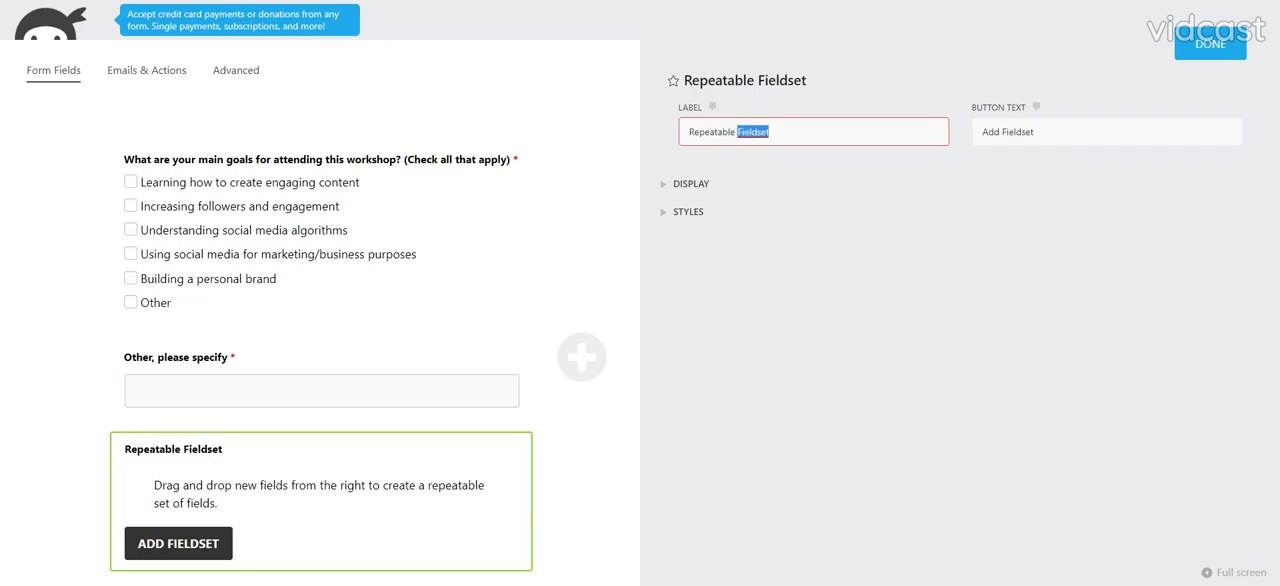
key("ctrl+a")
type("Which social media platforms are you currently using? (Check all that apply)")
key("Tab")
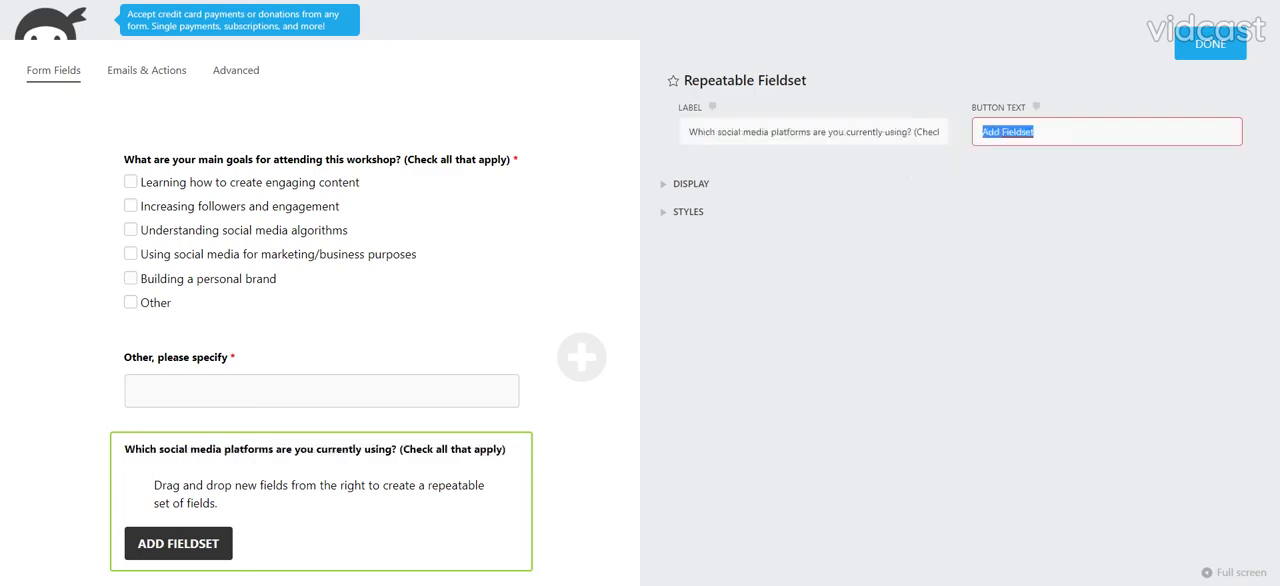
type("Add channel")
- Reword the fieldset label to "Which social media channels are you currently using?" and close its settings
left_click(790, 132)
double_click(791, 132)
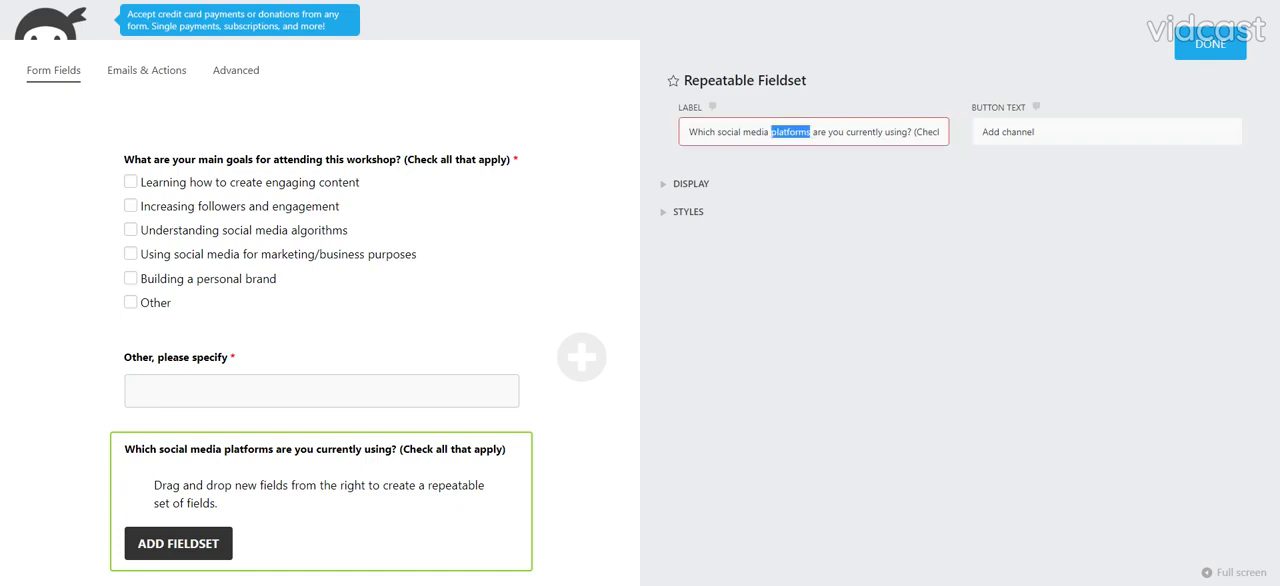
type("channels")
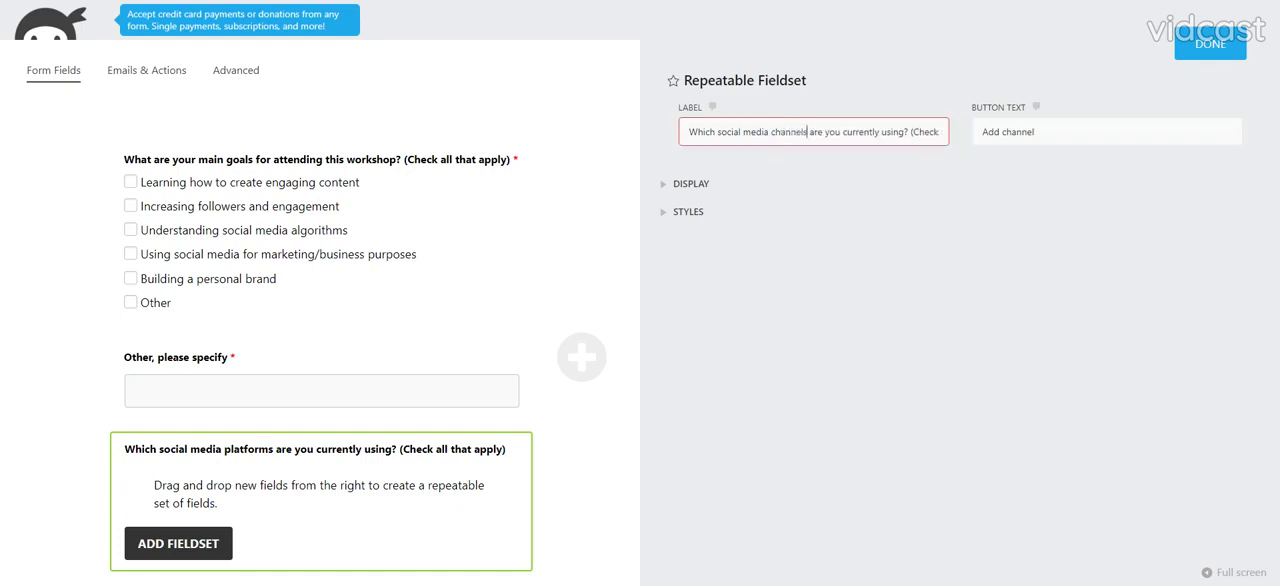
left_click_drag(912, 132, 999, 151)
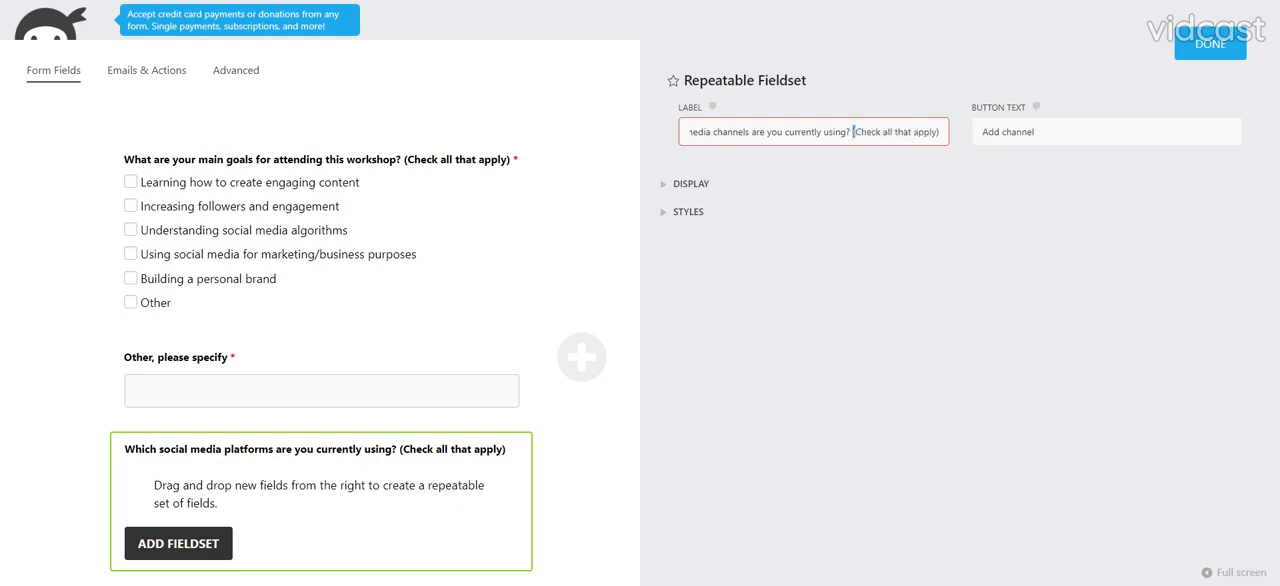
key("BackSpace")
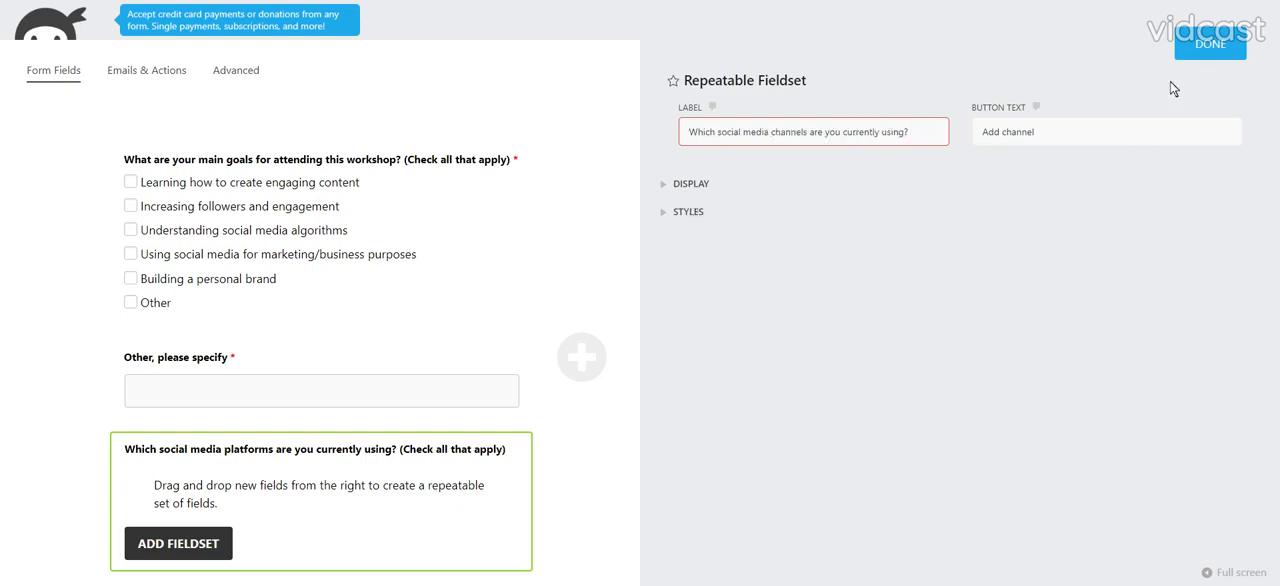
left_click(1203, 48)
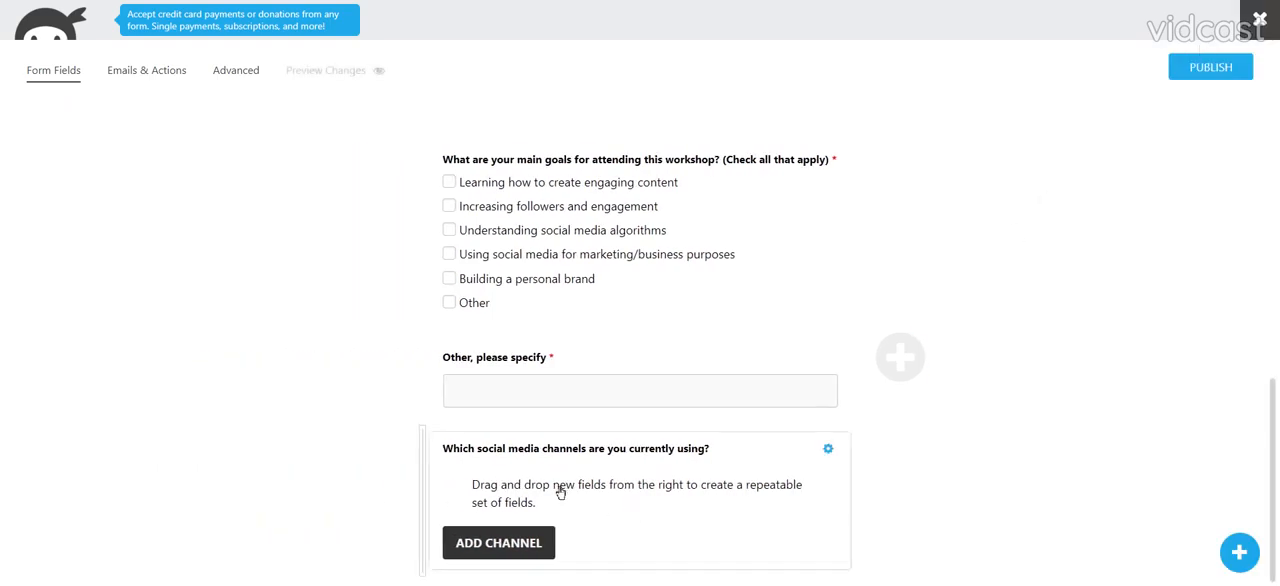
- Place a Select field and a Single Line Text field below it inside the social media channels fieldset
left_click(1229, 552)
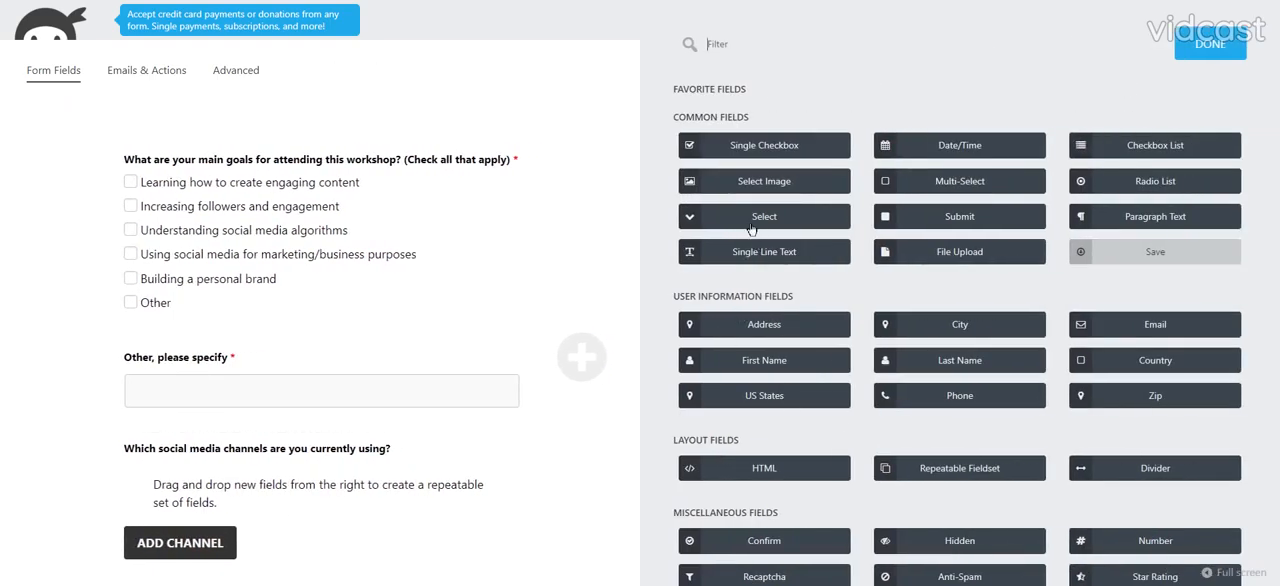
left_click_drag(751, 229, 306, 493)
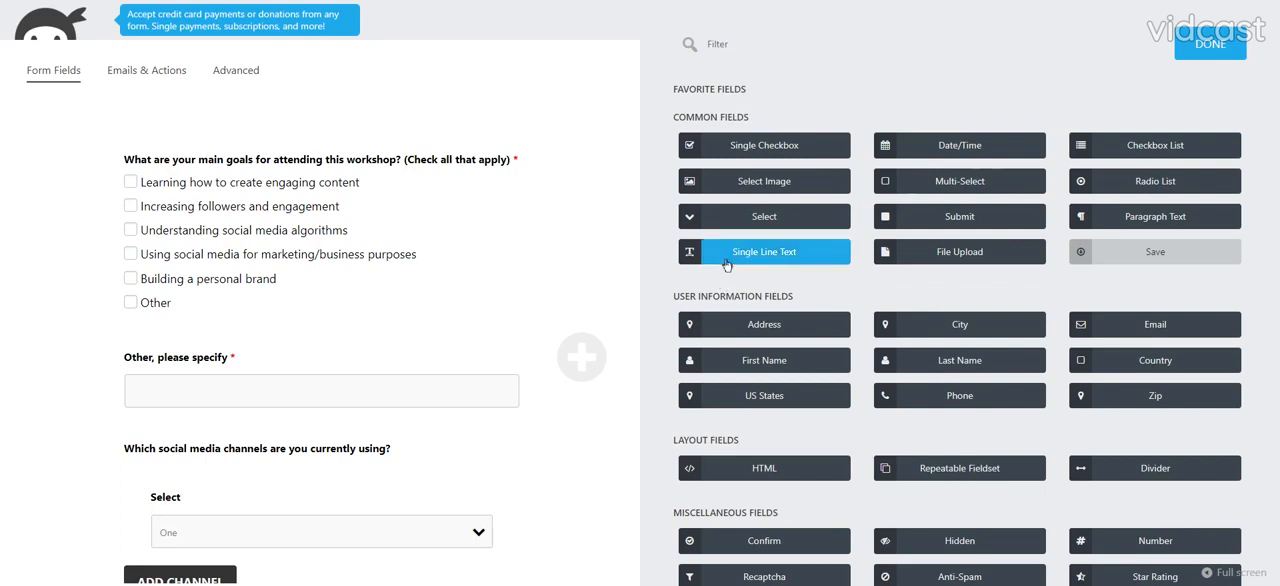
left_click_drag(726, 254, 290, 540)
- Clear the label of the Single Line Text field inside the repeatable fieldset
left_click(272, 489)
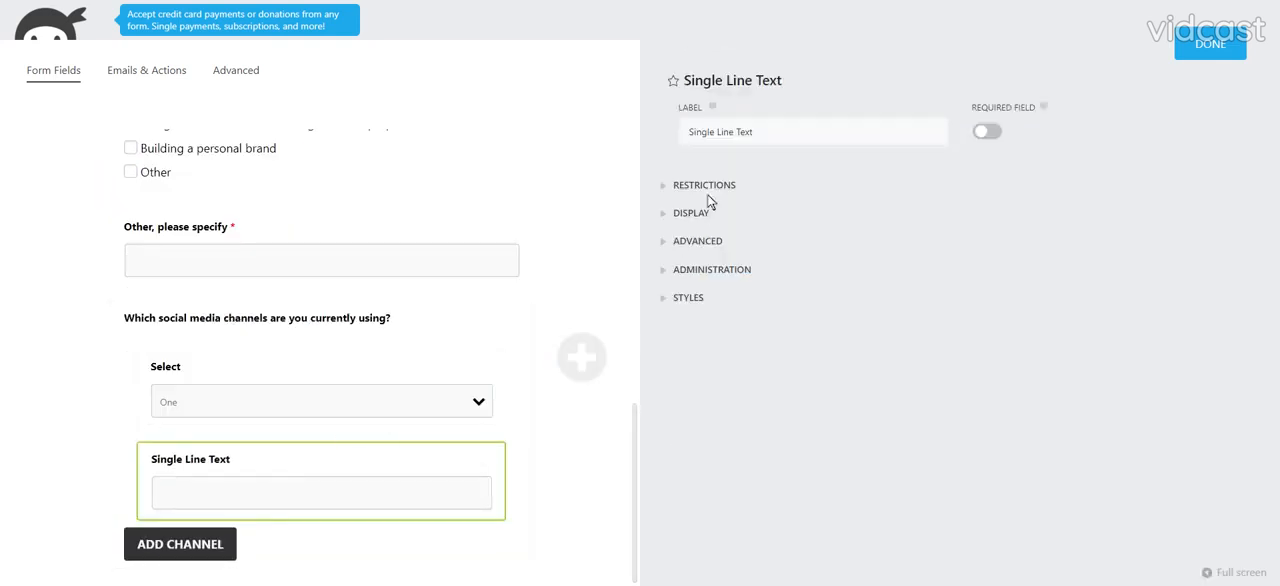
left_click_drag(688, 132, 754, 132)
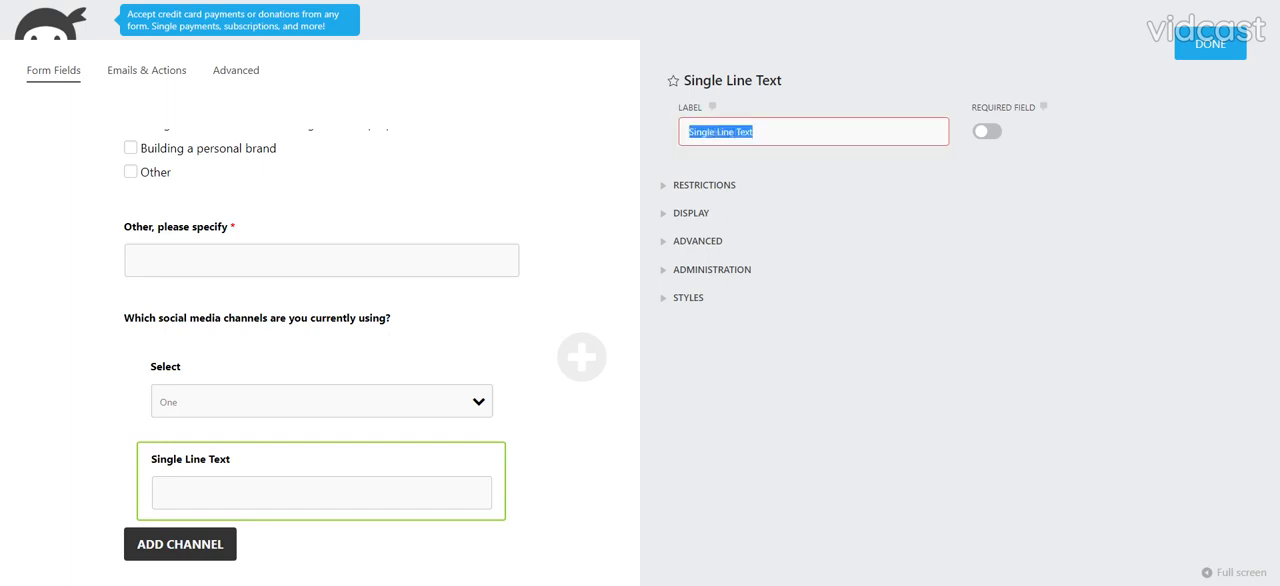
key("BackSpace")
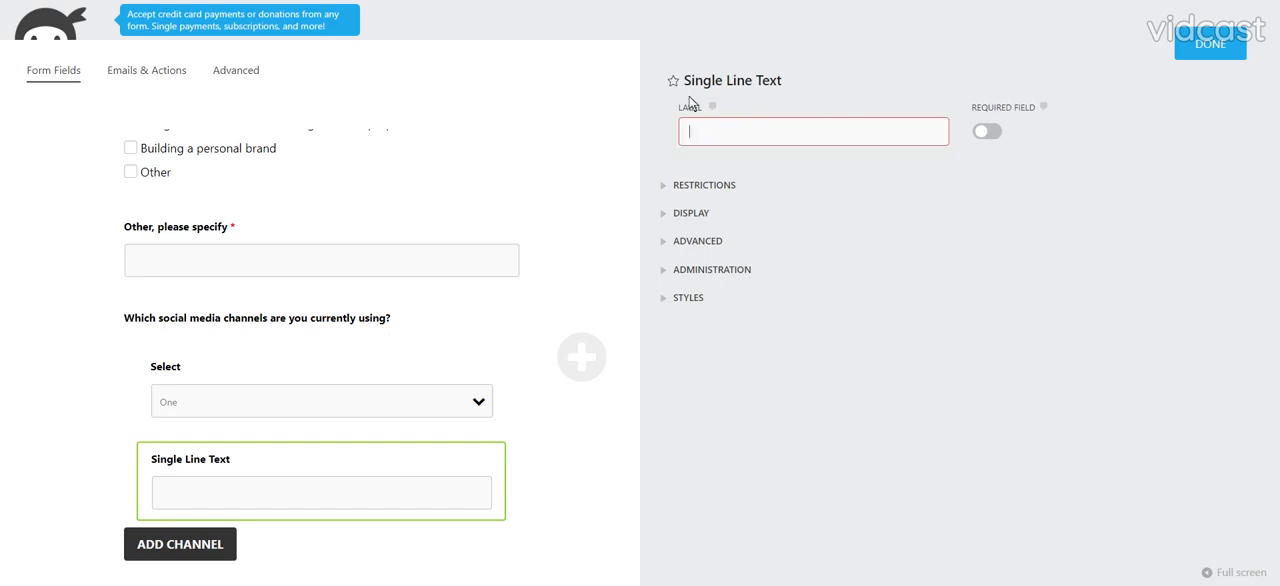
left_click(690, 212)
scroll(760, 503, "down", 4)
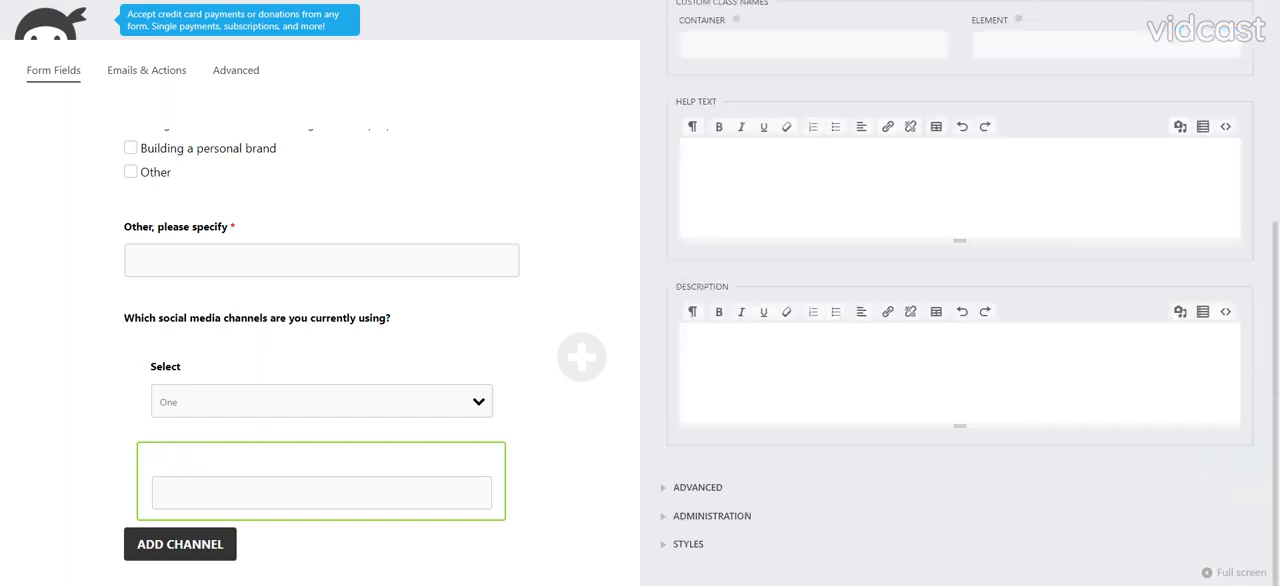
type("@you")
key("BackSpace")
key("BackSpace")
type("sername")
scroll(951, 297, "up", 5)
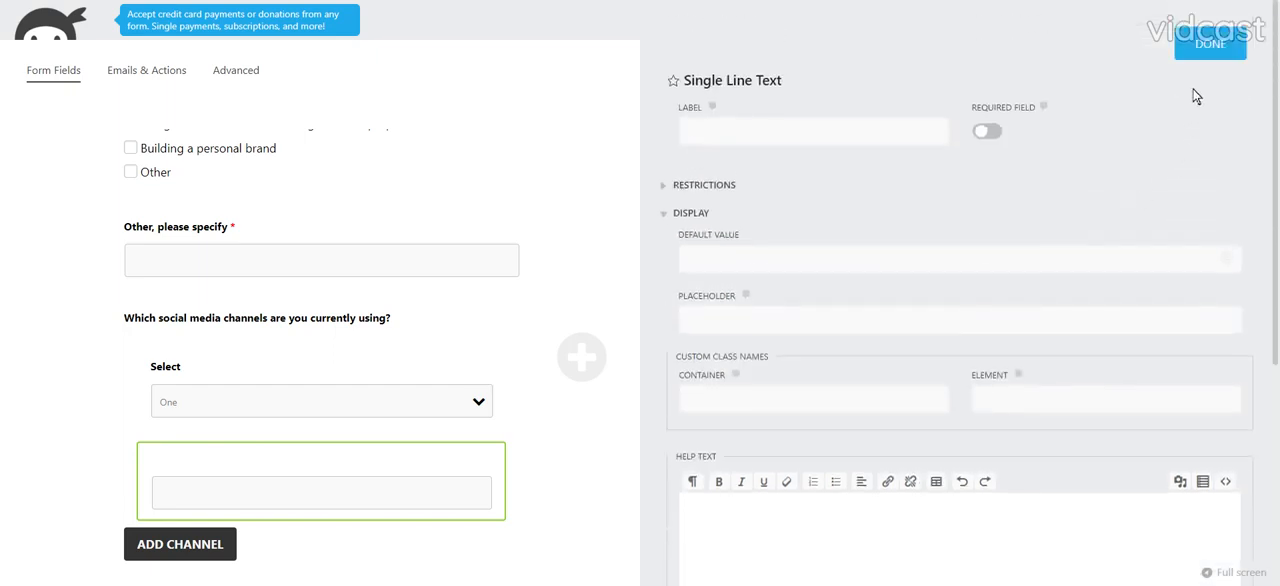
left_click(984, 132)
- Label the fieldset's Select field "Channel Type" and make it required
left_click(213, 400)
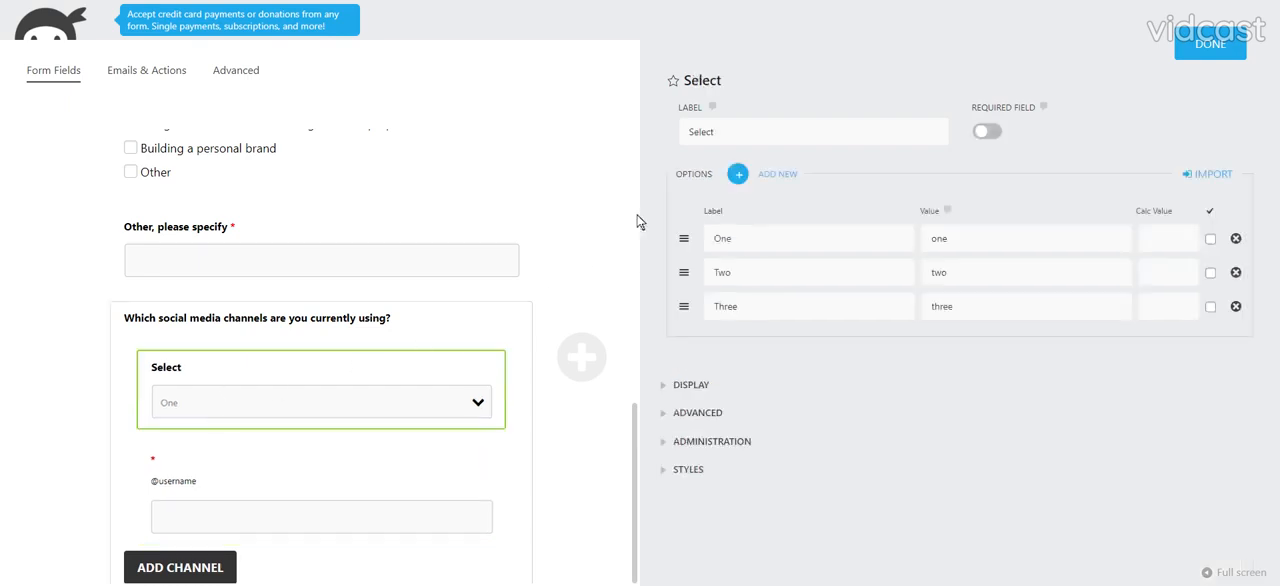
type("S")
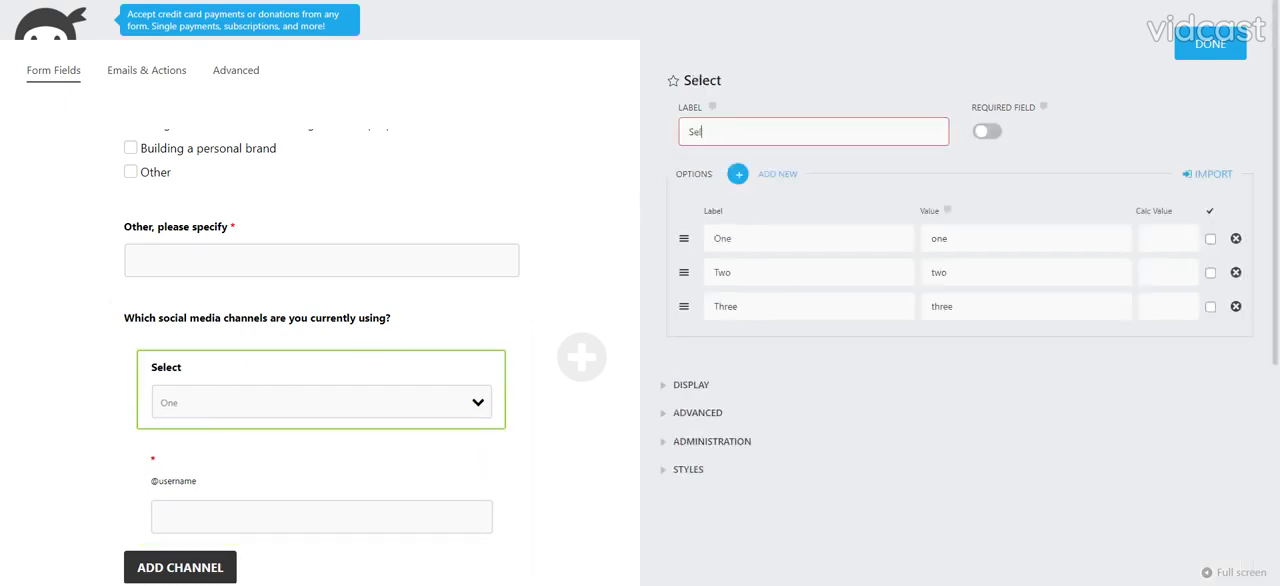
type("Channel Type")
- Label the first two Channel Type options "Facebook" and "Instagram"
left_click(722, 238)
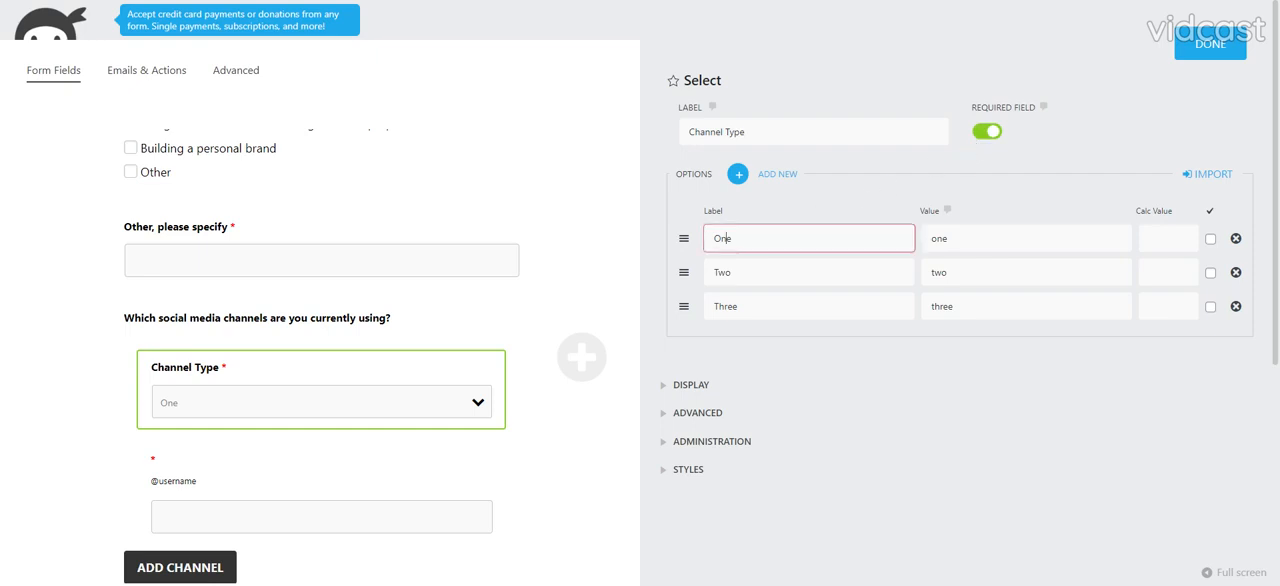
double_click(722, 238)
type("Facebook")
key("Tab")
key("Tab")
key("Tab")
key("Tab")
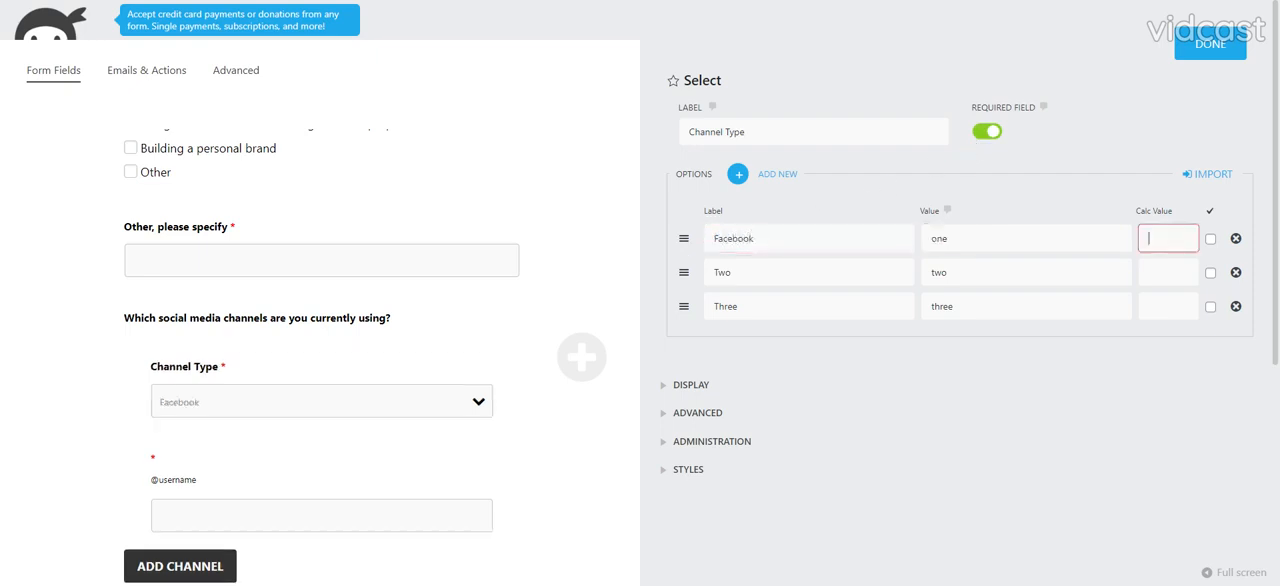
key("BackSpace")
type("Instagram")
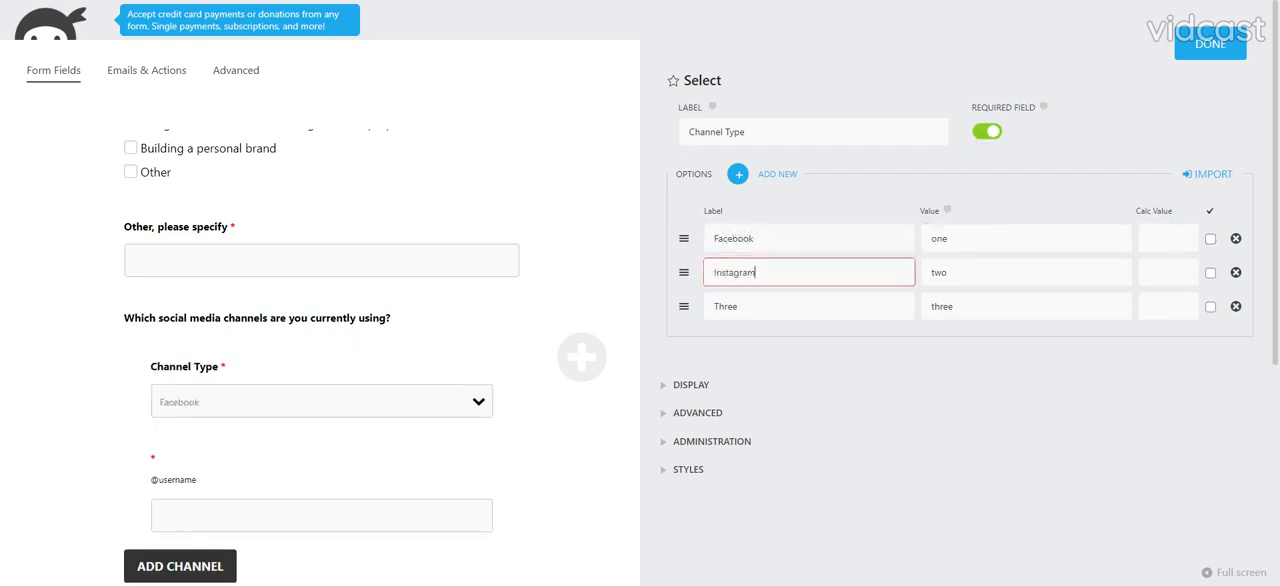
- Label the third Channel Type option "Twitter"
key("Tab")
key("Tab")
key("Tab")
key("Tab")
key("BackSpace")
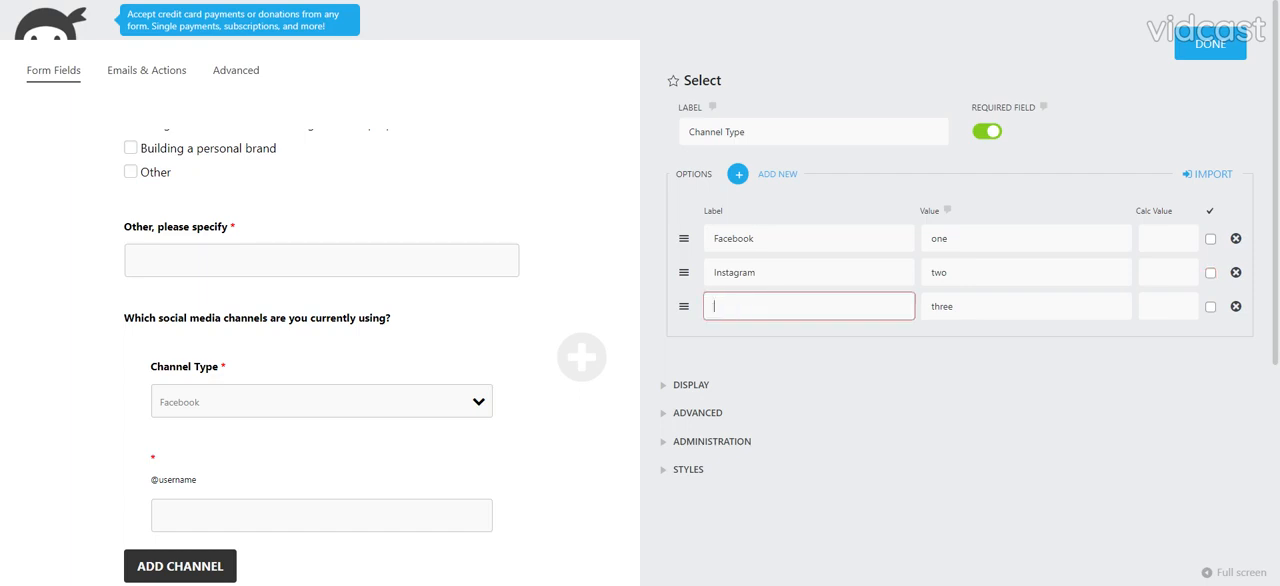
type("Twitter")
- Add more option rows to the Channel Type field and label the fourth option "Tik-Tok"
left_click(736, 177)
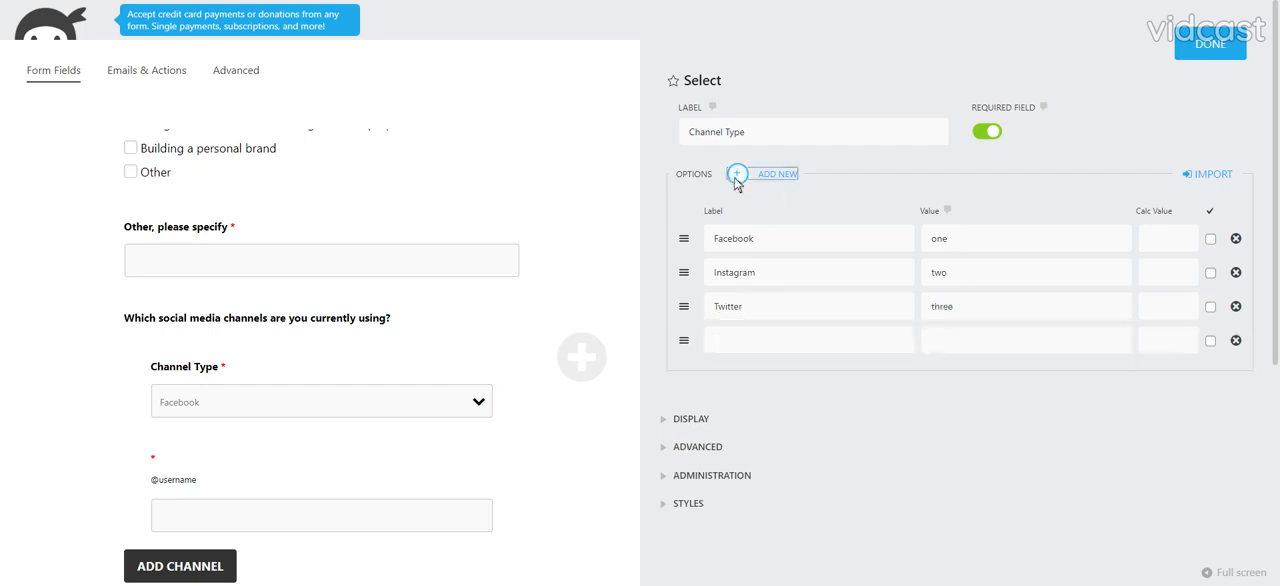
left_click(735, 178)
left_click(735, 178)
left_click(735, 178)
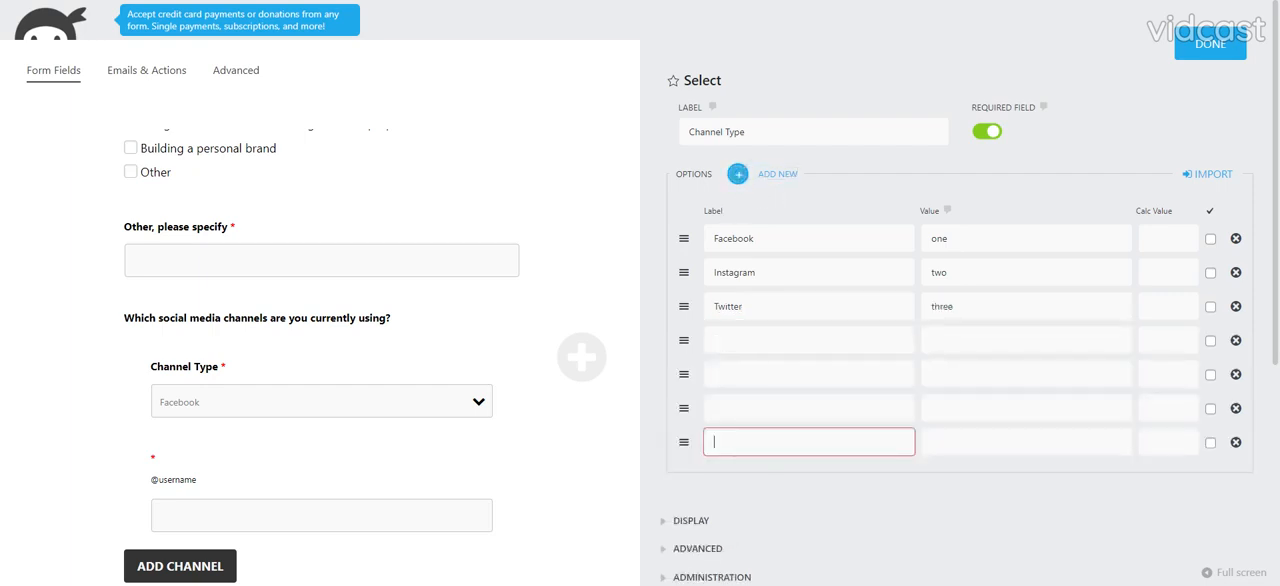
left_click(762, 341)
type("Tik-")
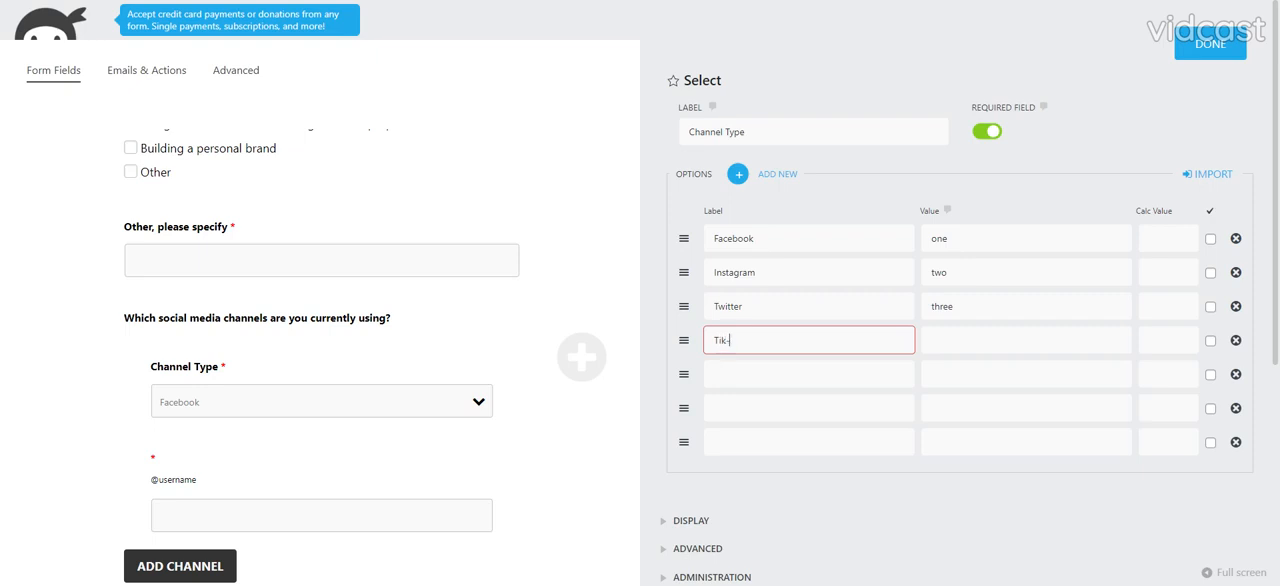
type("Tok")
key("Tab")
- Label the fifth and sixth Channel Type options "YouTube" and "Other", and remove the leftover empty option row
key("Tab")
key("Tab")
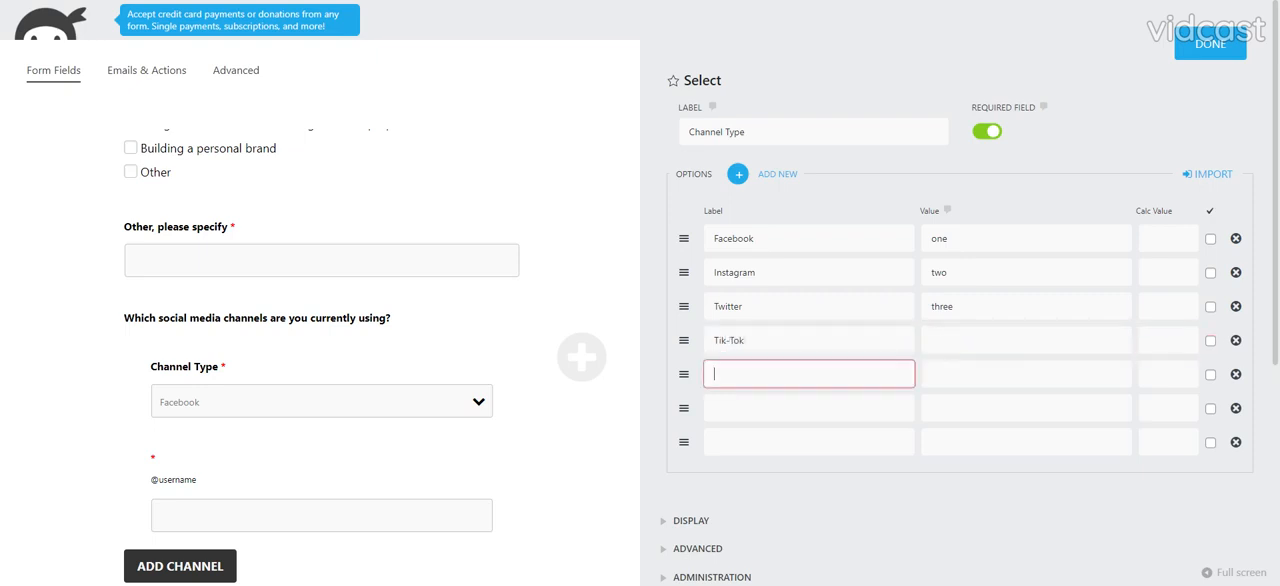
key("Tab")
key("Tab")
key("Tab")
key("Tab")
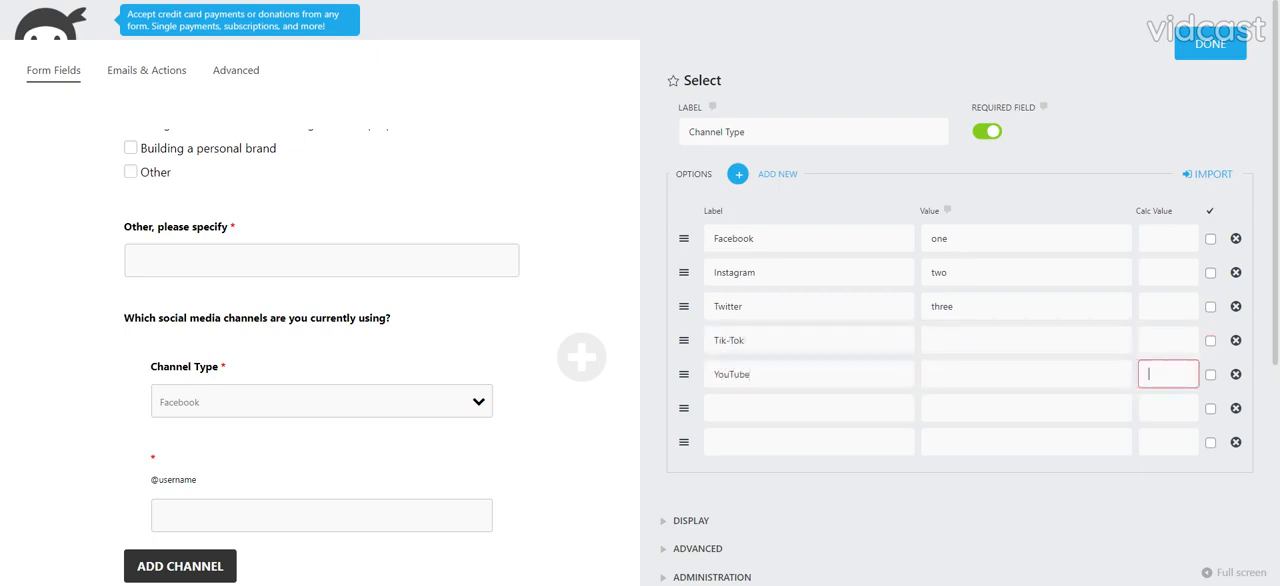
type("Ot")
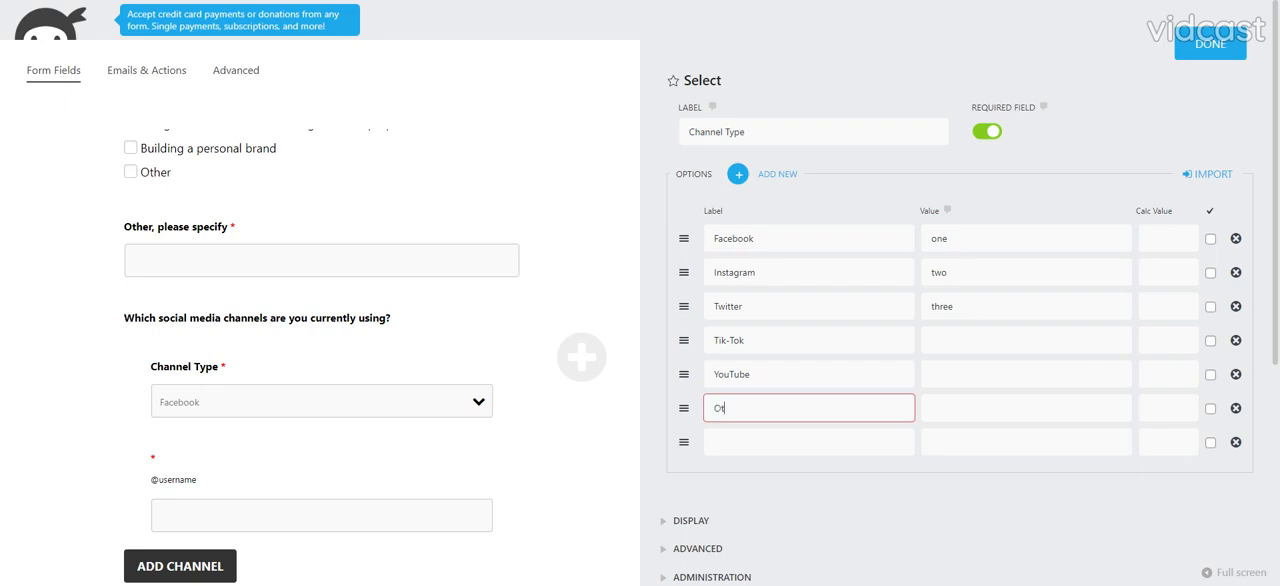
type("her")
key("Tab")
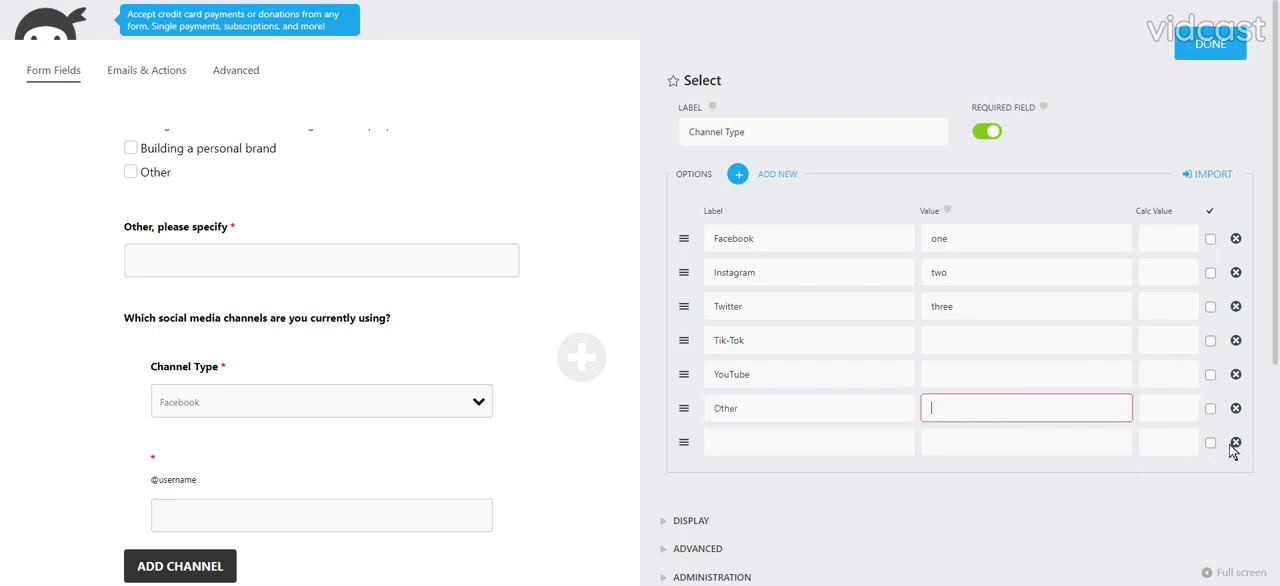
left_click(1236, 442)
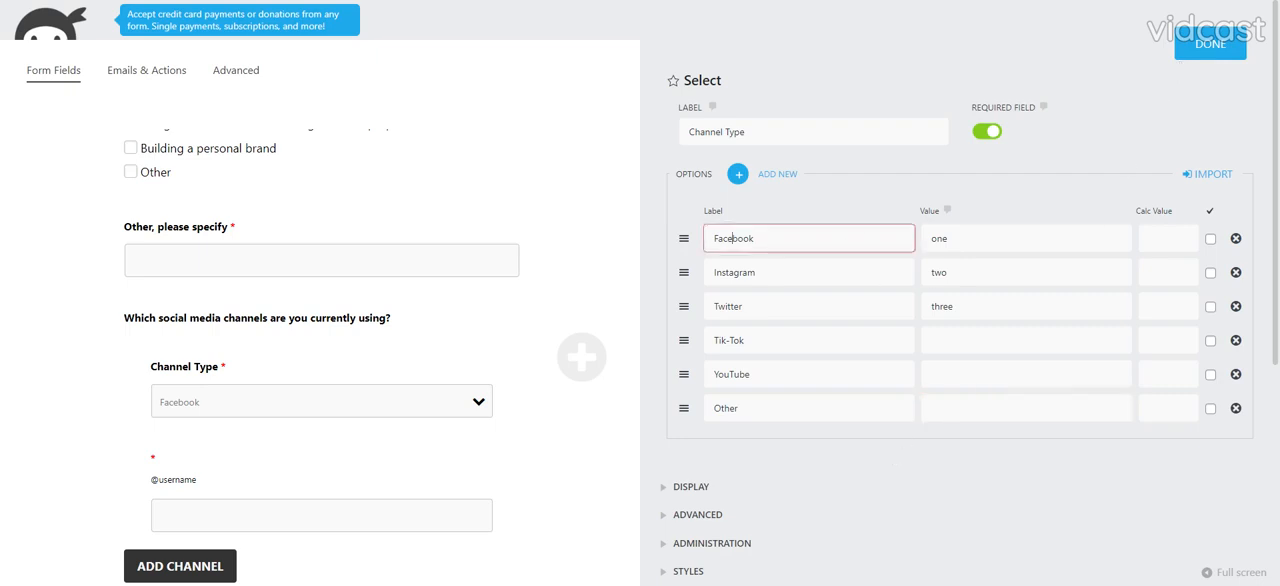
- Set the Facebook option's value to "Facebook" and the Instagram option's value to "instagram"
double_click(735, 239)
key("ctrl+c")
double_click(938, 239)
key("ctrl+v")
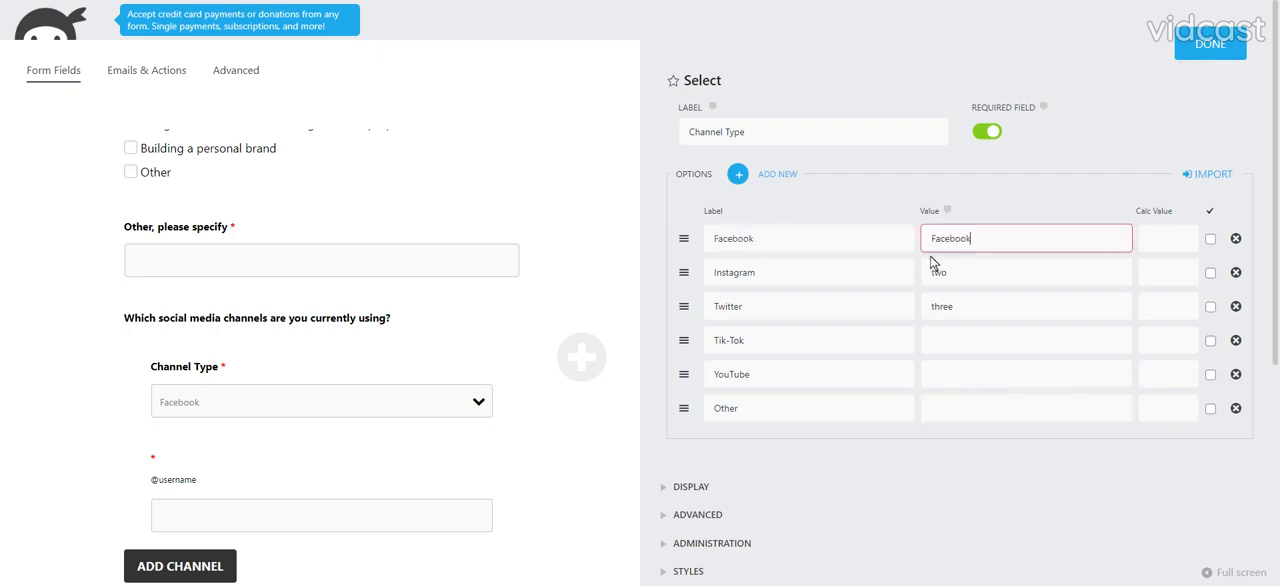
double_click(938, 272)
type("inst")
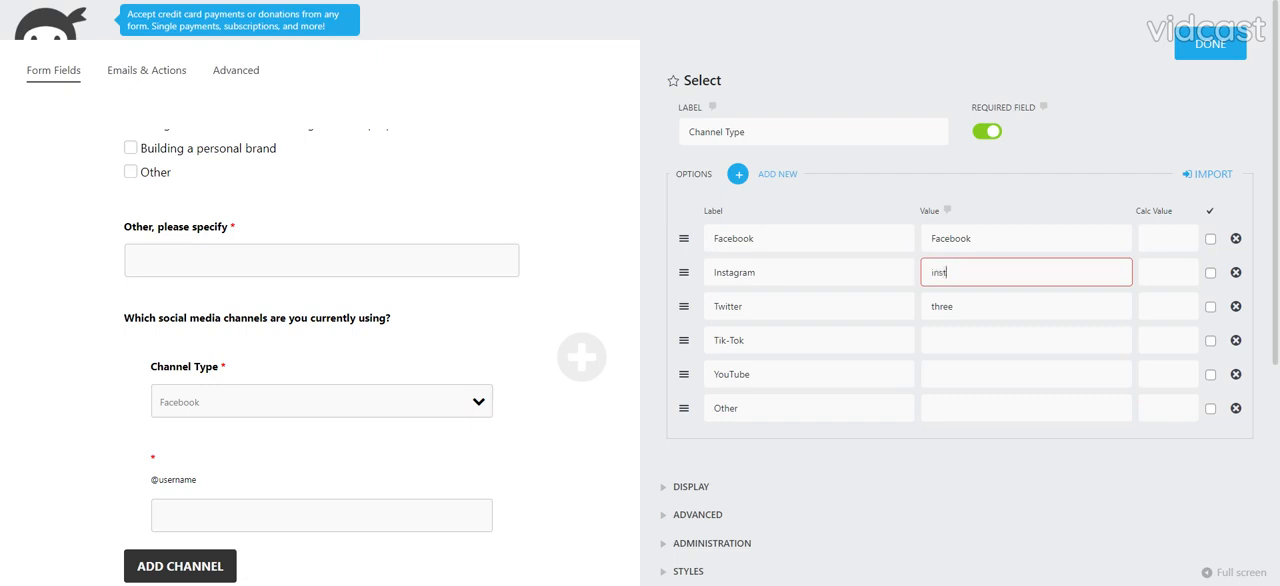
type("argram")
left_click(946, 272)
key("Delete")
double_click(946, 272)
type("instag")
- Set the Twitter option's value to "twitter" and the Tik-Tok option's value to "tik-tok"
left_click(950, 340)
double_click(942, 306)
type("twitter")
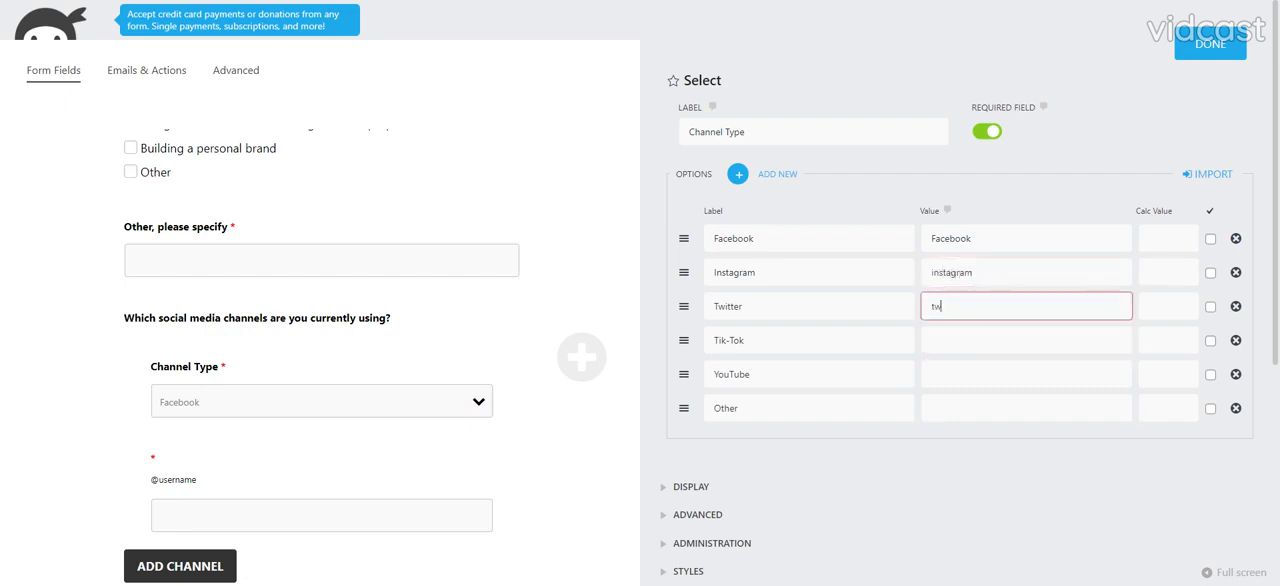
key("Tab")
key("Tab")
key("Tab")
key("Tab")
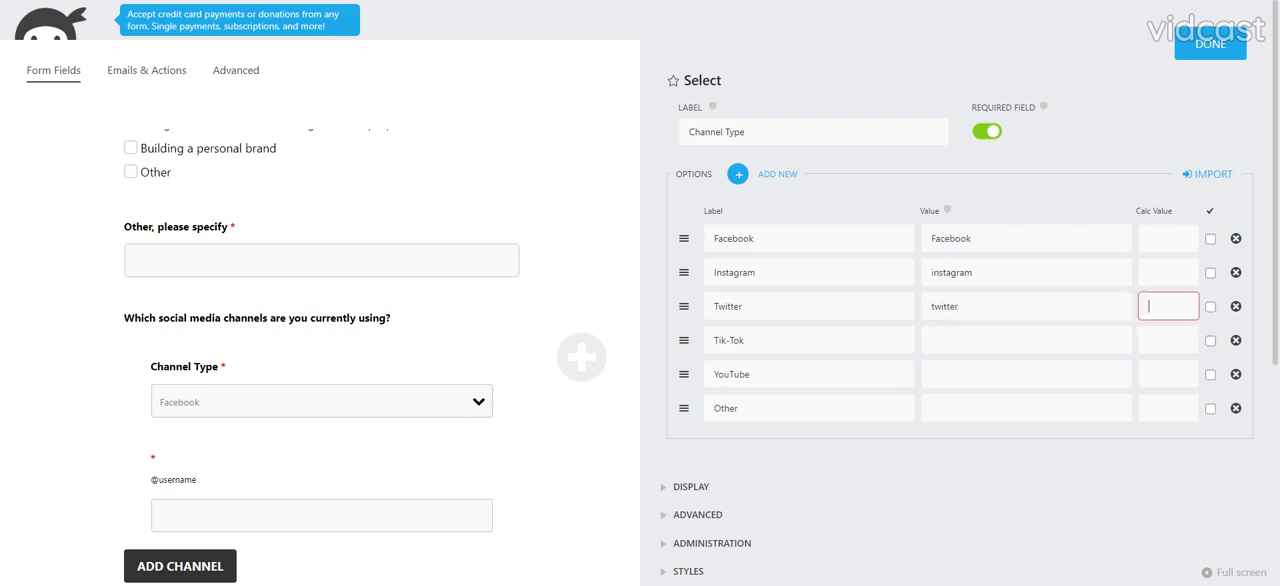
type("tik-tok")
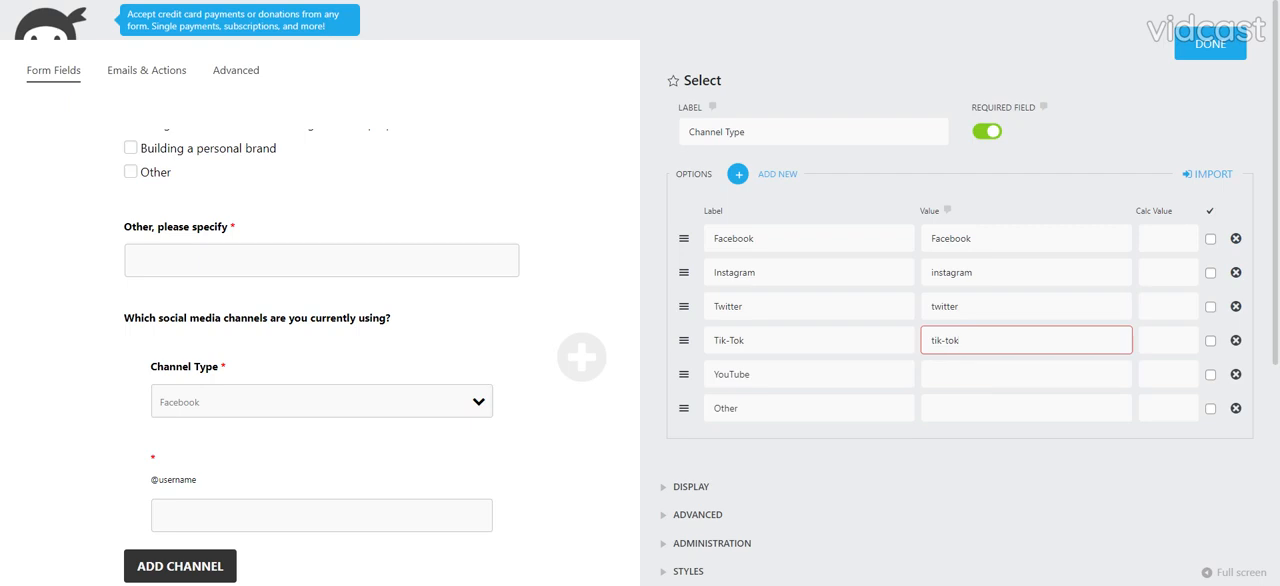
key("Tab")
type("YouTub")
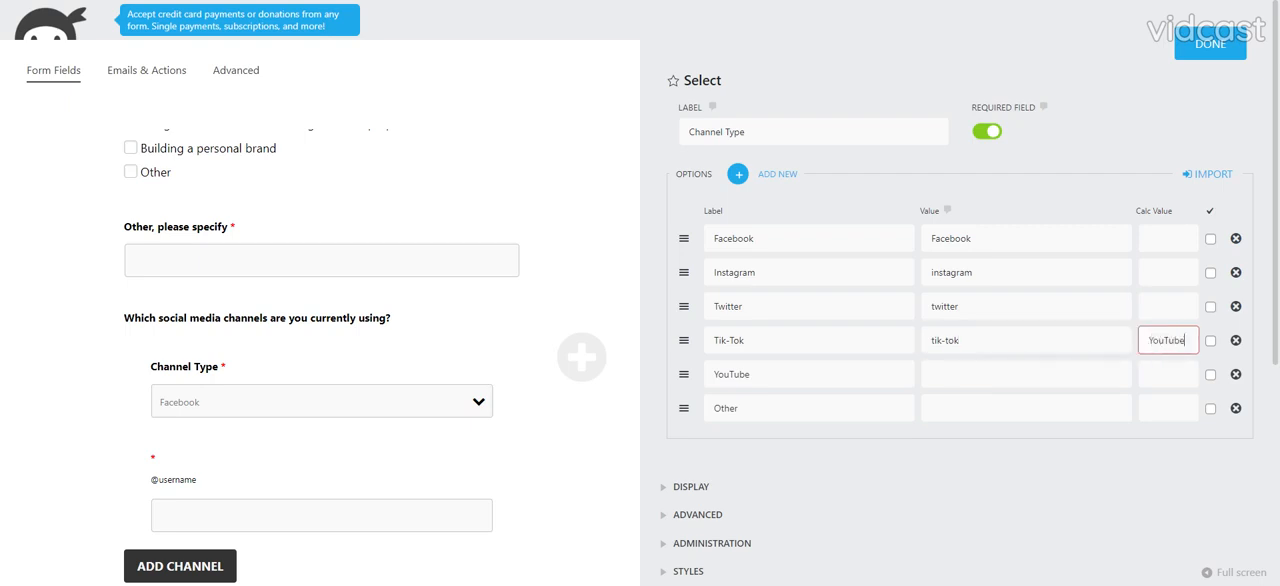
key("shift+Tab")
key("Tab")
key("BackSpace")
key("Tab")
key("shift+Tab")
key("shift+Tab")
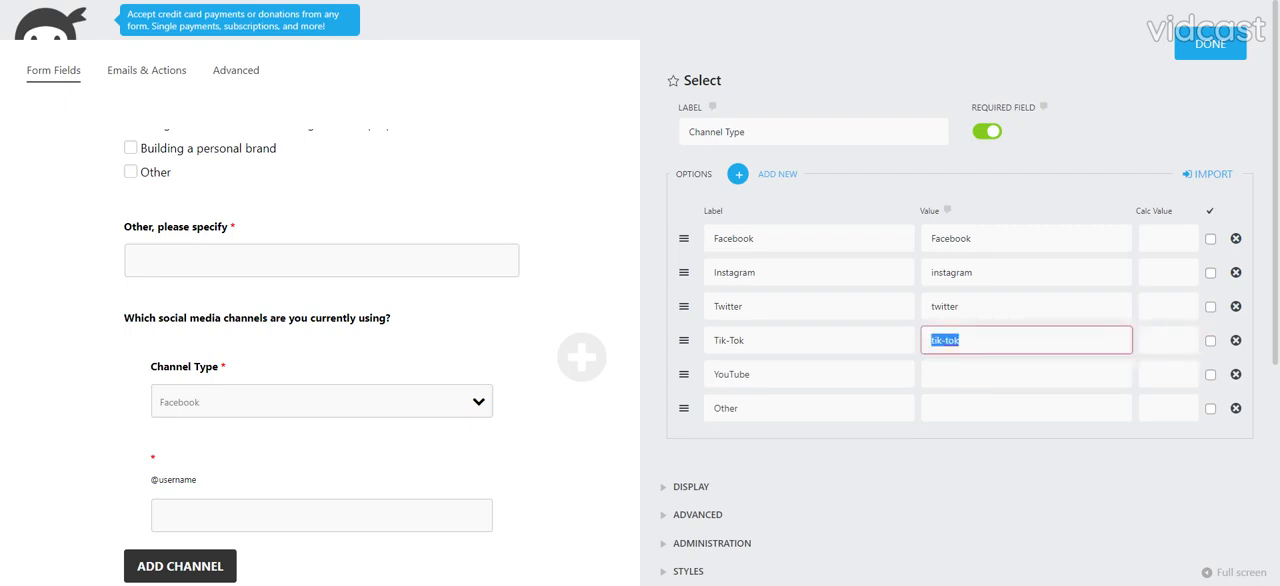
key("shift+Tab")
- Set the YouTube option's value to "YouTube" and the Other option's value to "not-specified", and close the field settings
key("Tab")
key("Tab")
key("Tab")
key("Tab")
key("Tab")
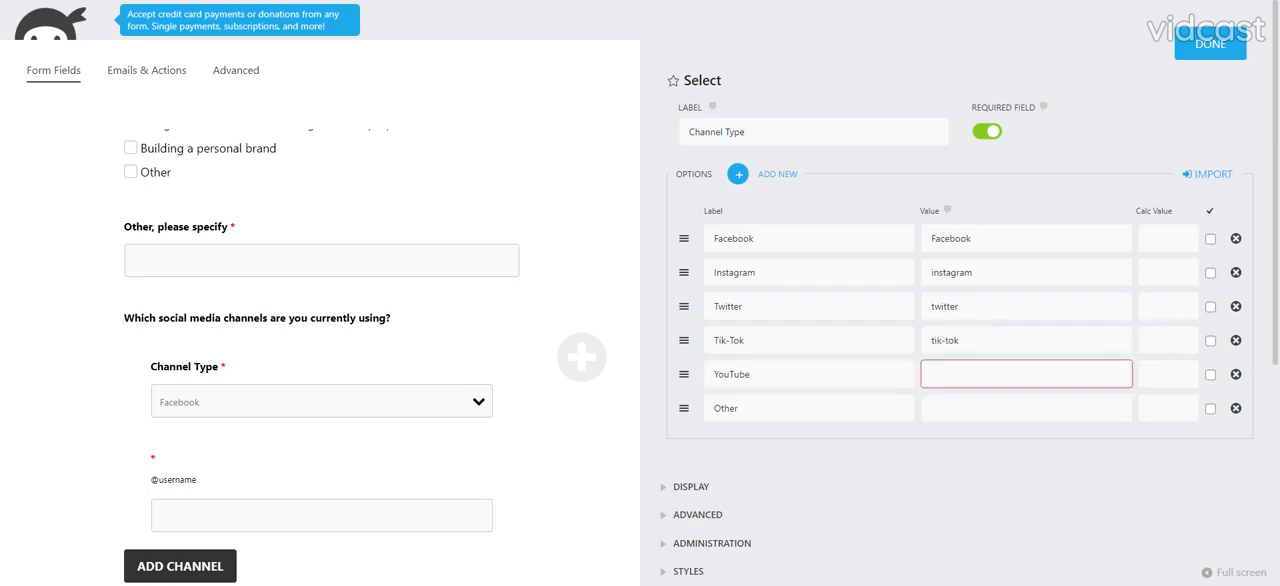
type("You")
key("Tab")
key("Tab")
key("Tab")
key("Tab")
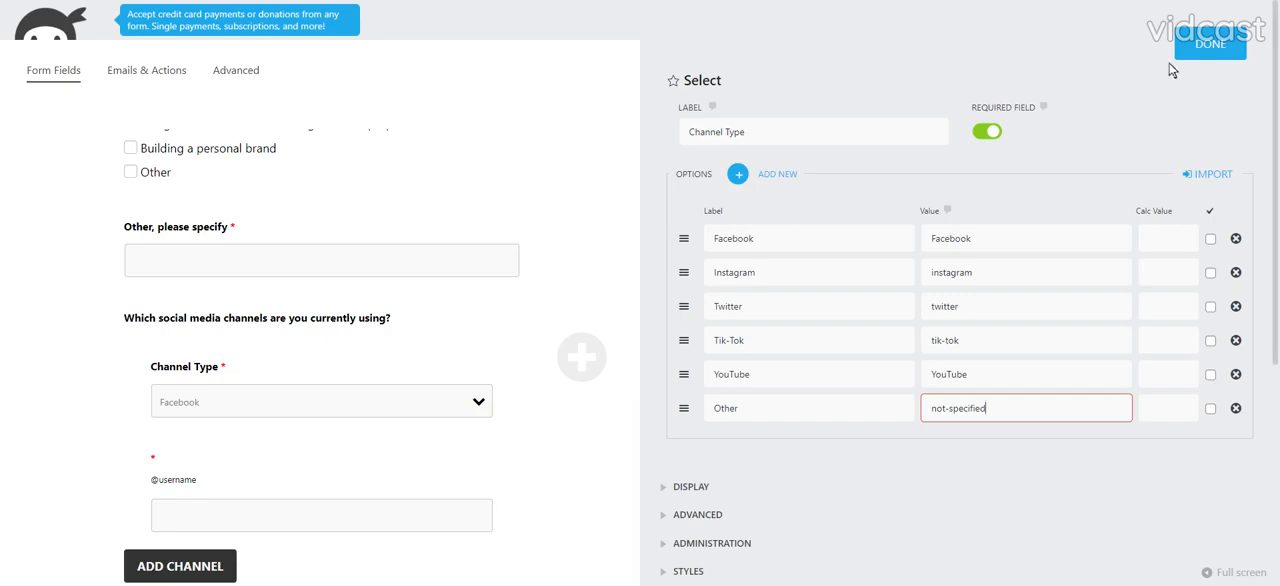
left_click(1208, 55)
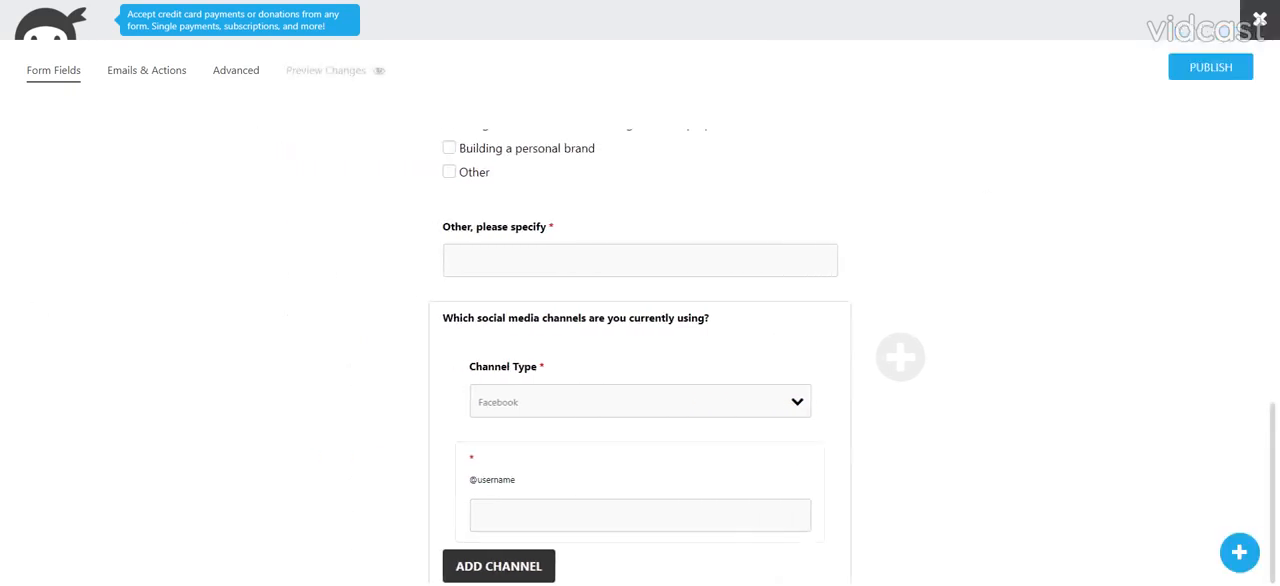
- Add a Paragraph Text field labelled "What specific topics or areas would you like the workshop to cover?"
left_click(1239, 552)
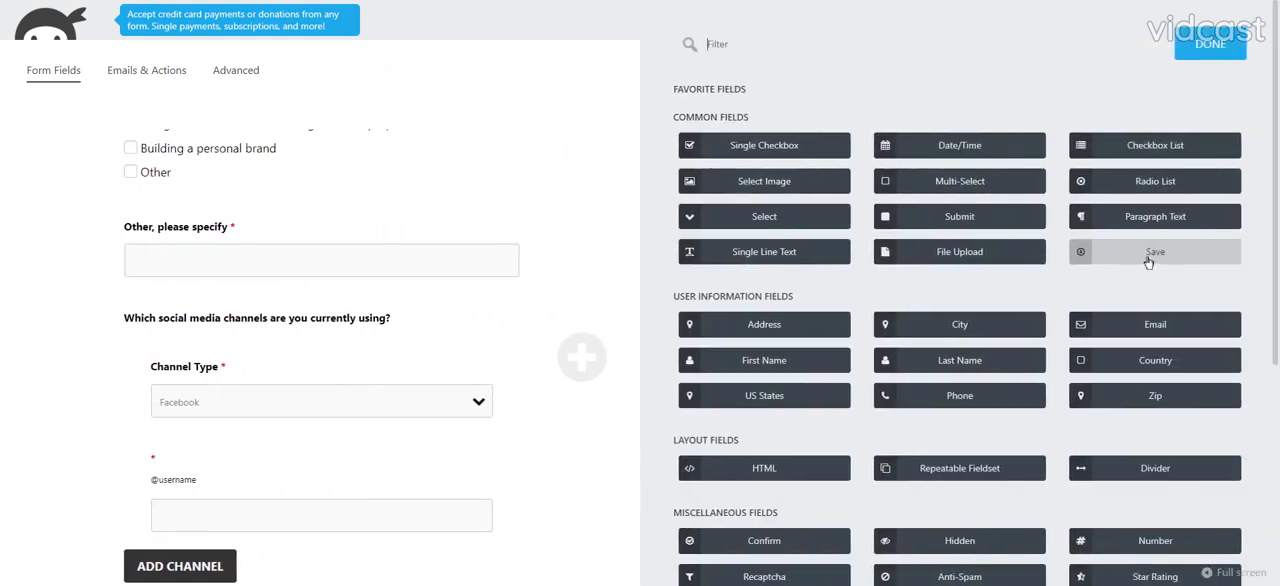
left_click(1150, 216)
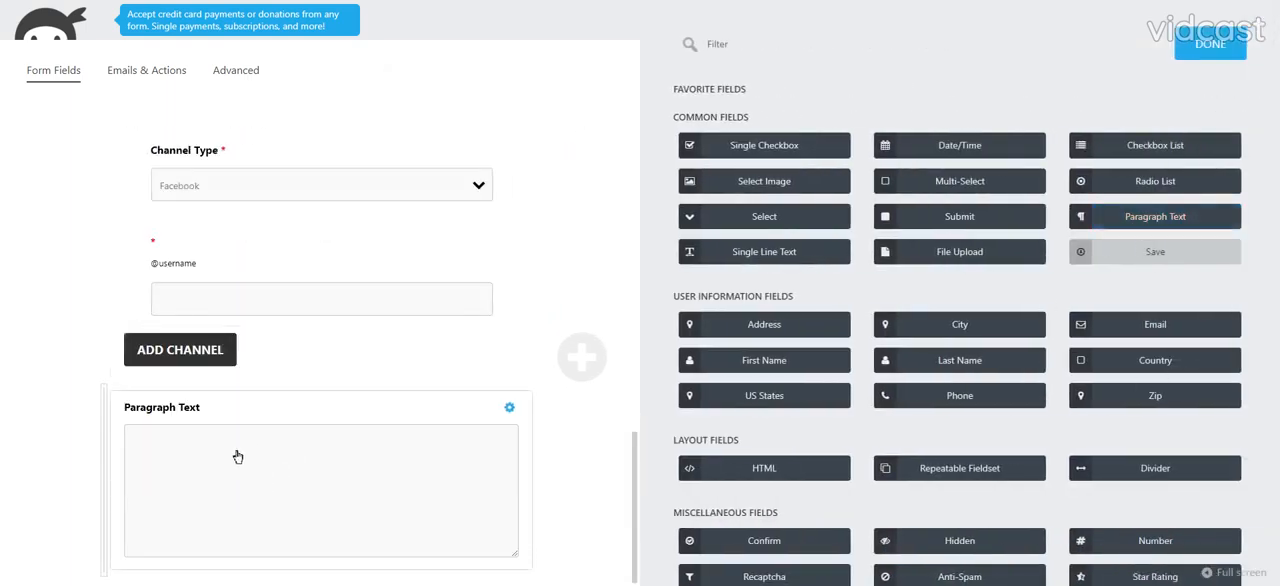
left_click(238, 453)
left_click(742, 131)
key("ctrl+a")
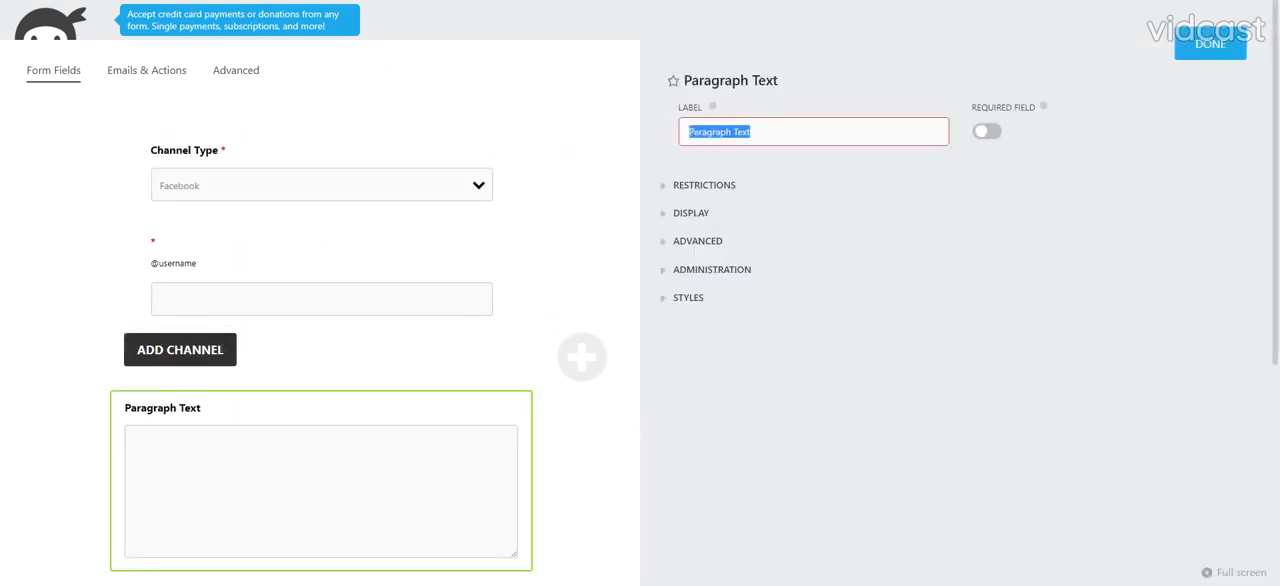
type("What specific topics or areas would you like the workshop to cover?")
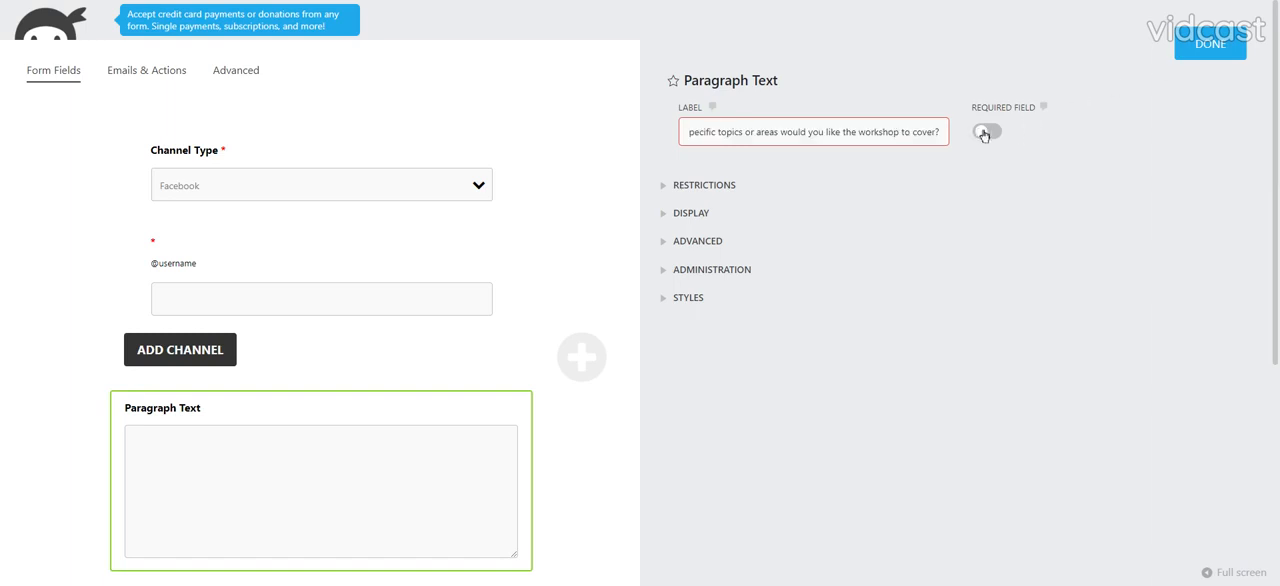
left_click(1223, 55)
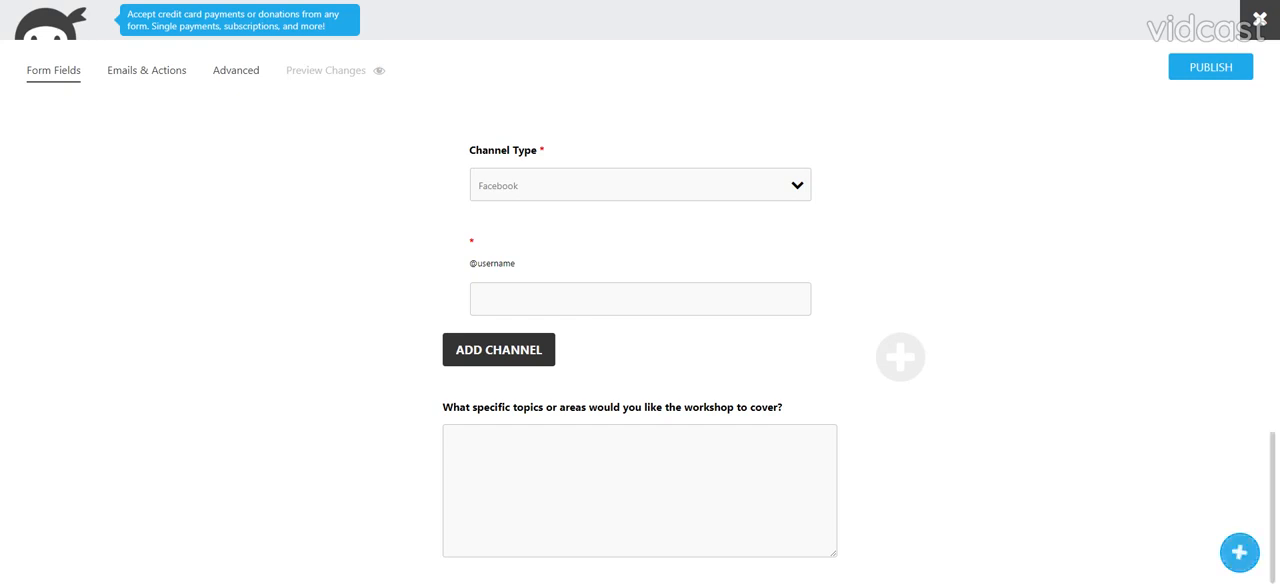
- Add a required Radio List field labelled "Do you have any previous experience attending workshops or training sessions related to social media?"
left_click(1239, 552)
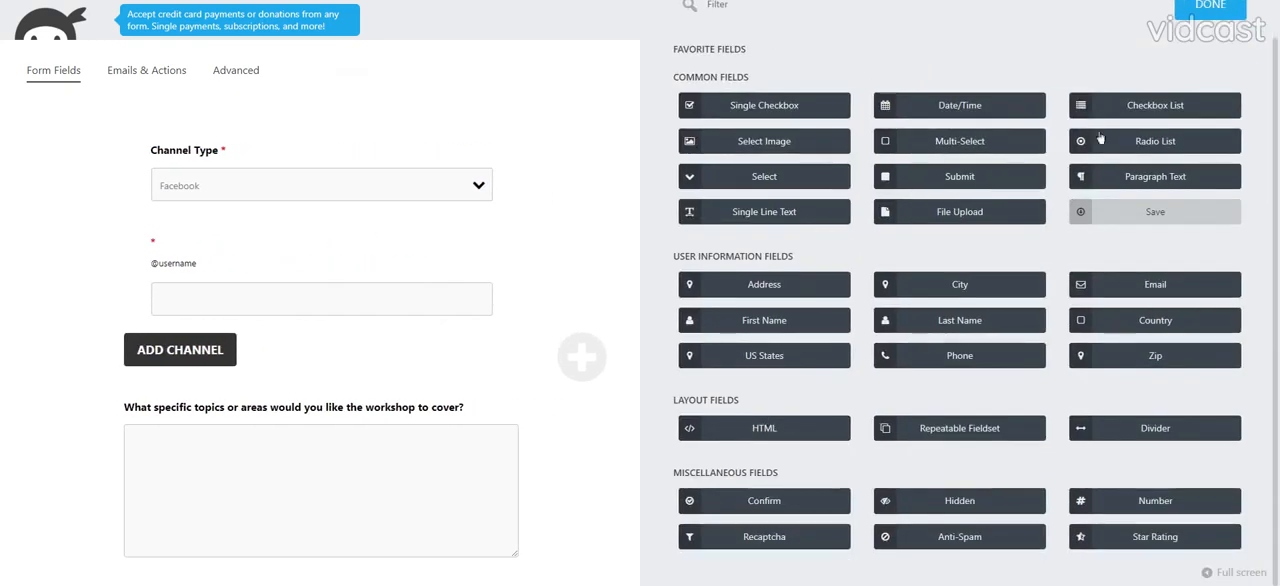
left_click(1100, 146)
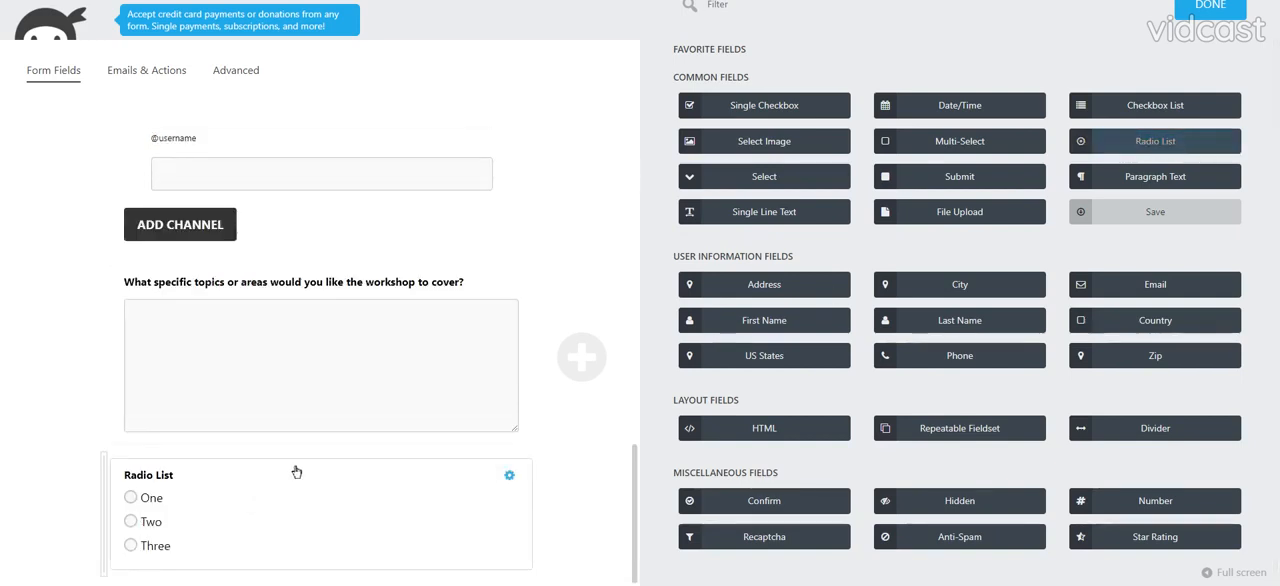
left_click(297, 471)
left_click_drag(732, 112, 687, 112)
key("ctrl+v")
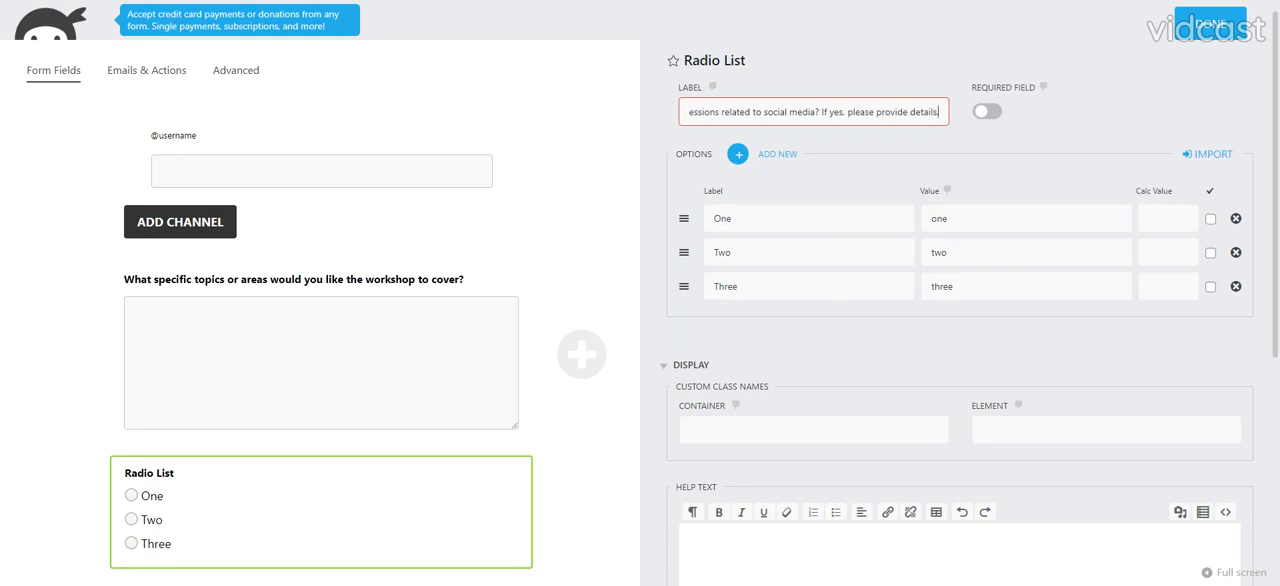
left_click_drag(820, 112, 1029, 137)
key("BackSpace")
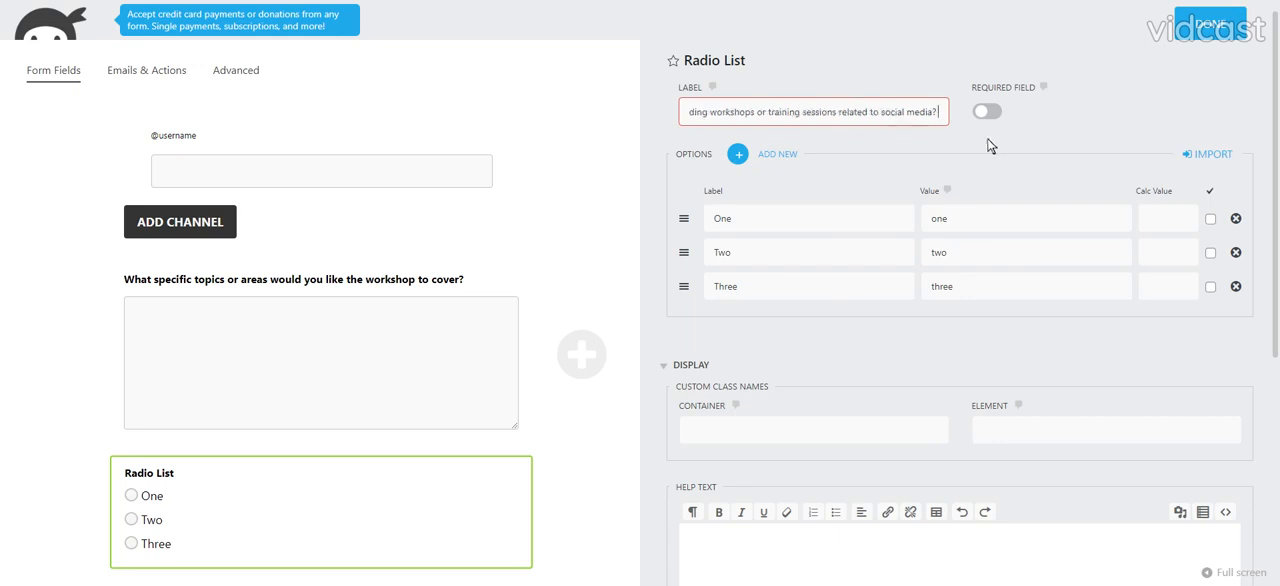
left_click(987, 111)
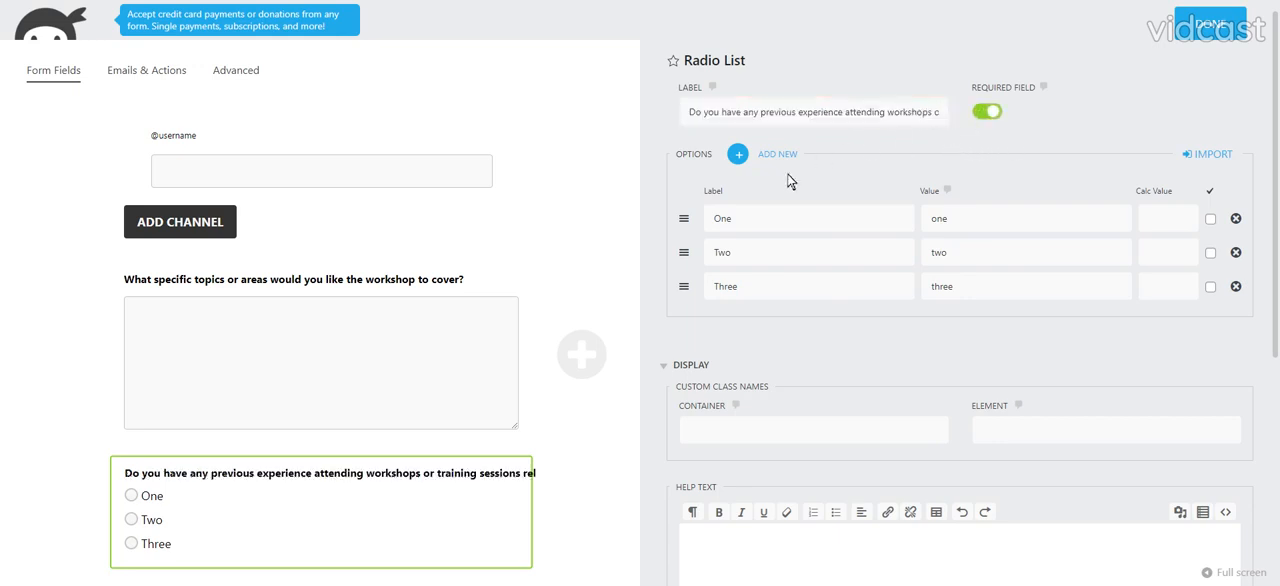
- Set the first Radio List option's label to "Yes" and its value to "yes"
double_click(722, 218)
type("Yes")
key("Tab")
key("Tab")
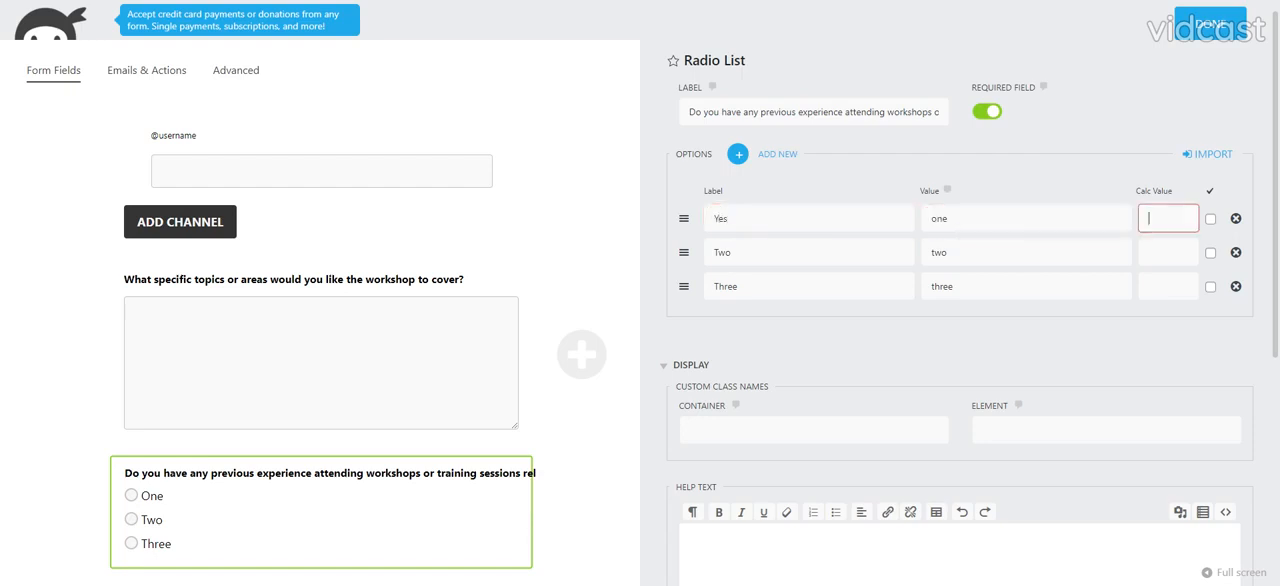
key("shift+Tab")
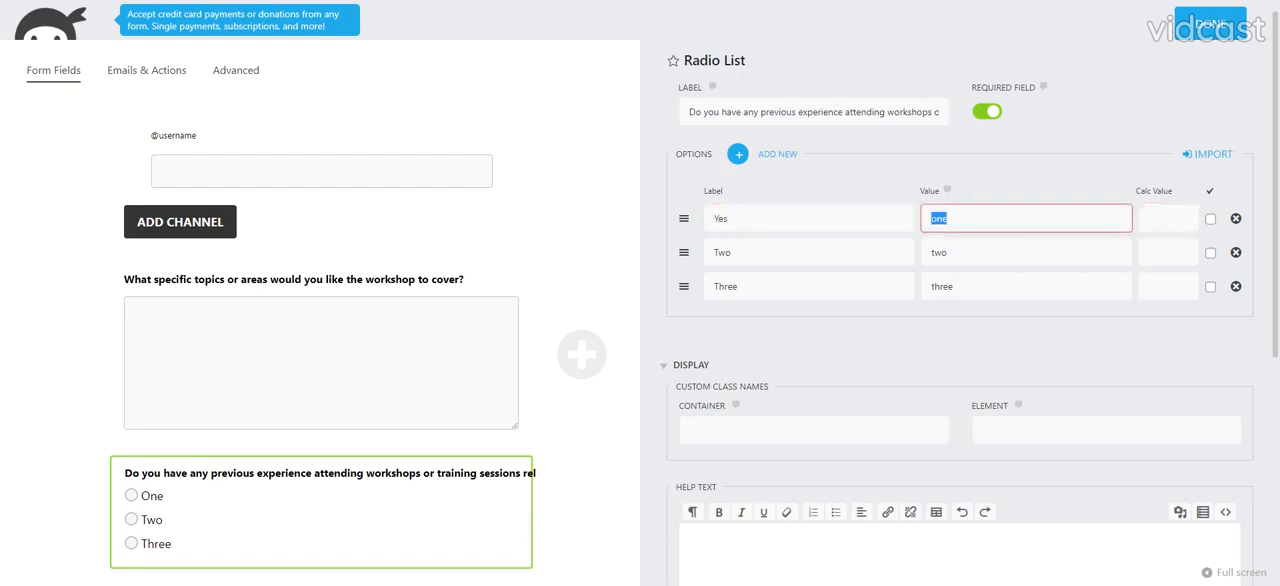
type("yes")
- Set the second Radio List option's label and value to "no", remove the third option, and close the field settings
key("Tab")
key("Tab")
key("Tab")
type("no")
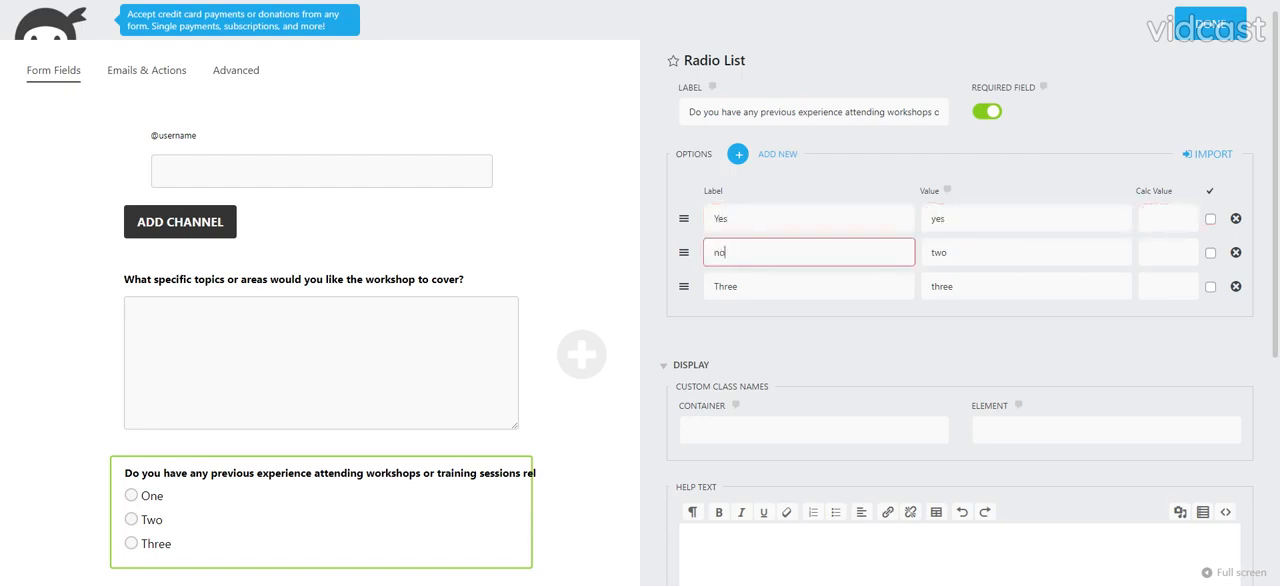
key("Tab")
type("n")
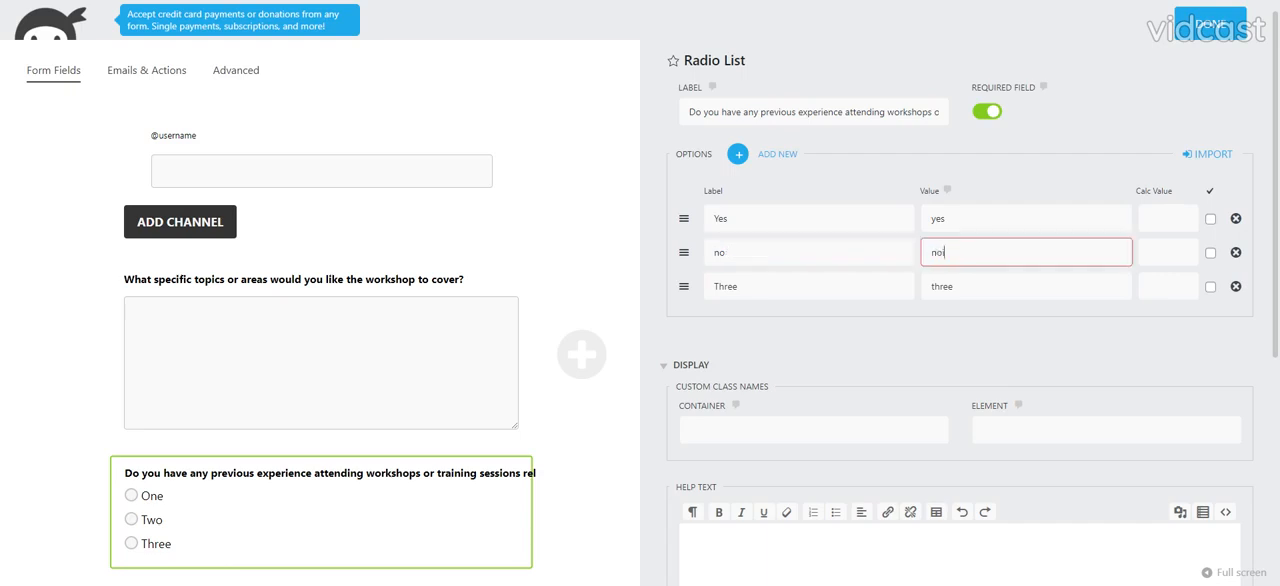
key("Tab")
key("shift+Tab")
key("Tab")
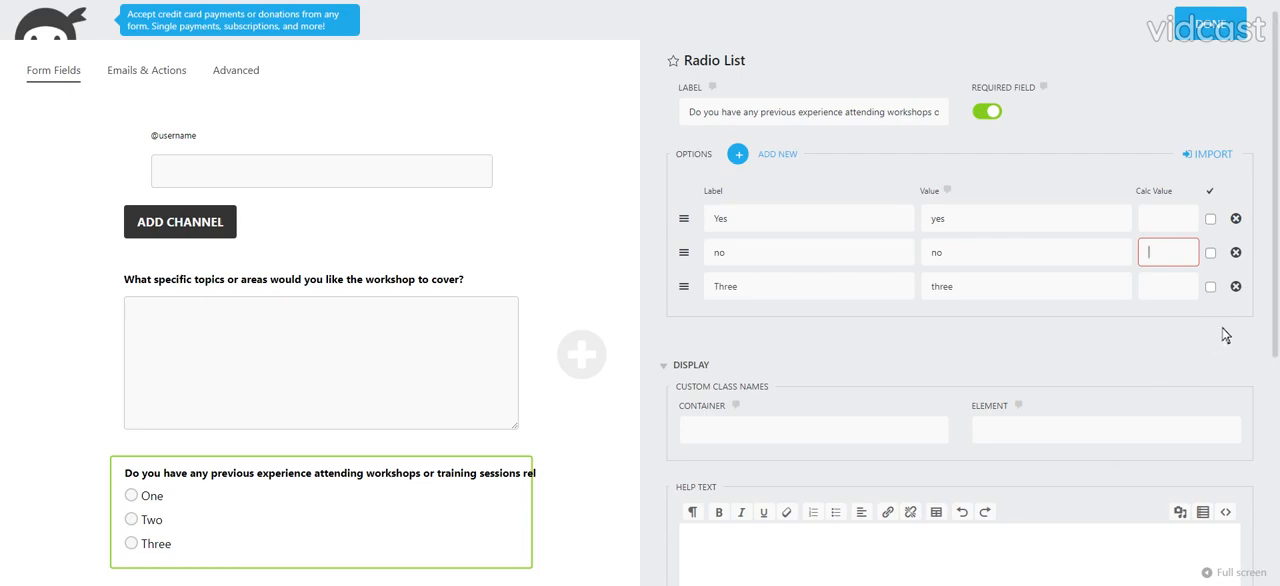
left_click(1236, 286)
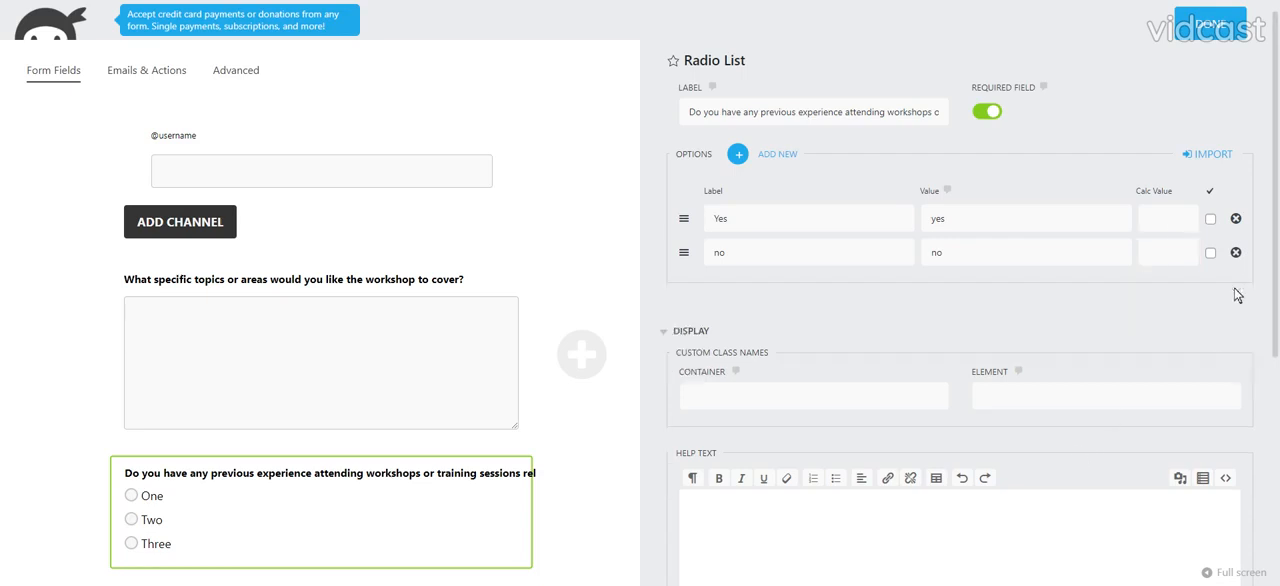
left_click(1212, 28)
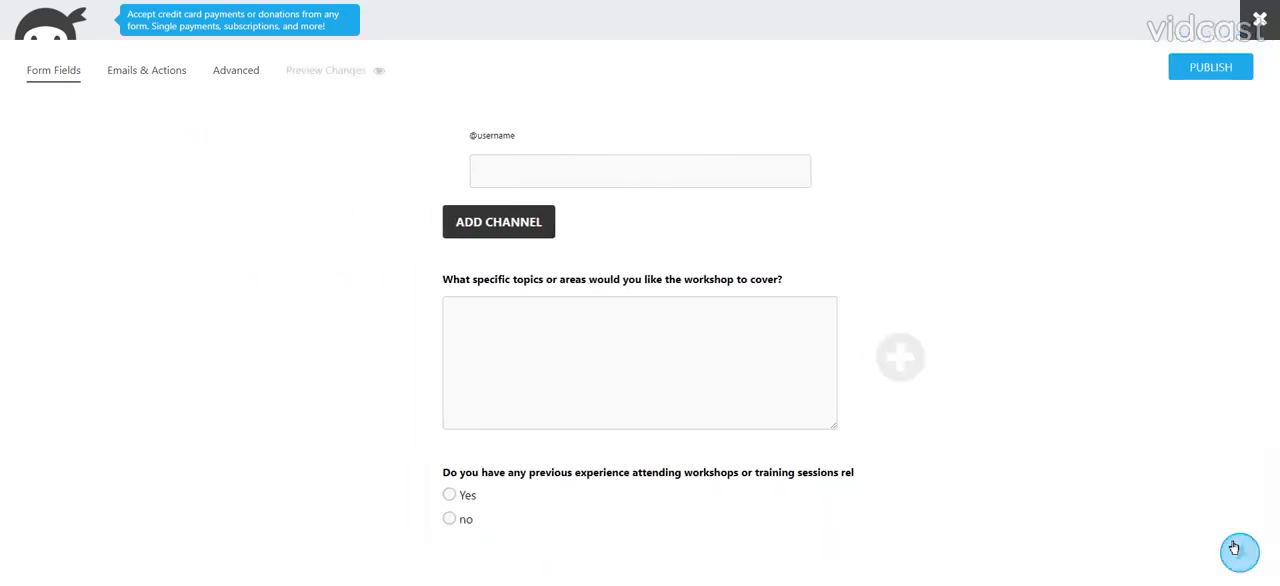
- Add a Paragraph Text field below the question about previous workshop or training experience
left_click(1236, 551)
left_click(1150, 178)
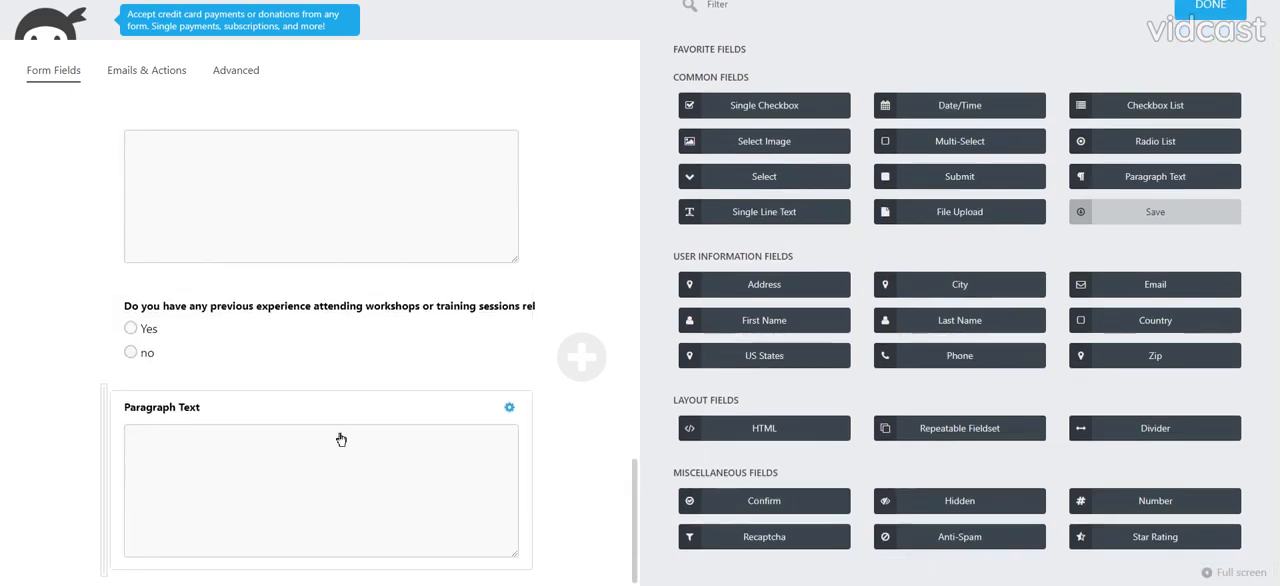
left_click(1206, 9)
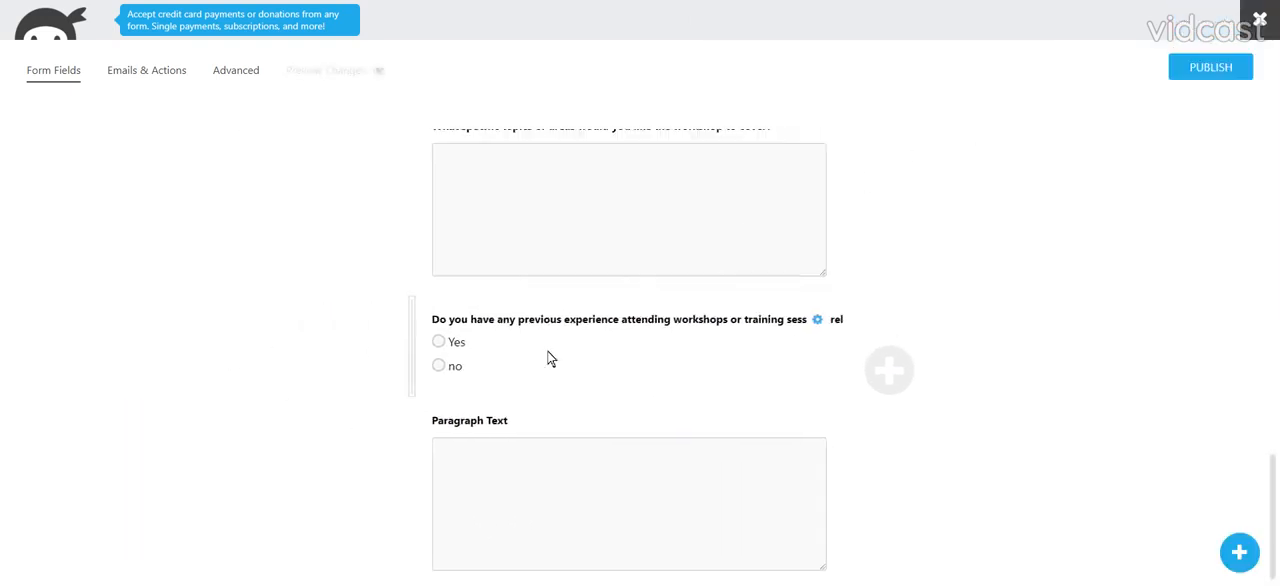
- Publish the form with the title "Social Media Workshop" and a submit button added
scroll(540, 372, "up", 5)
scroll(600, 390, "up", 8)
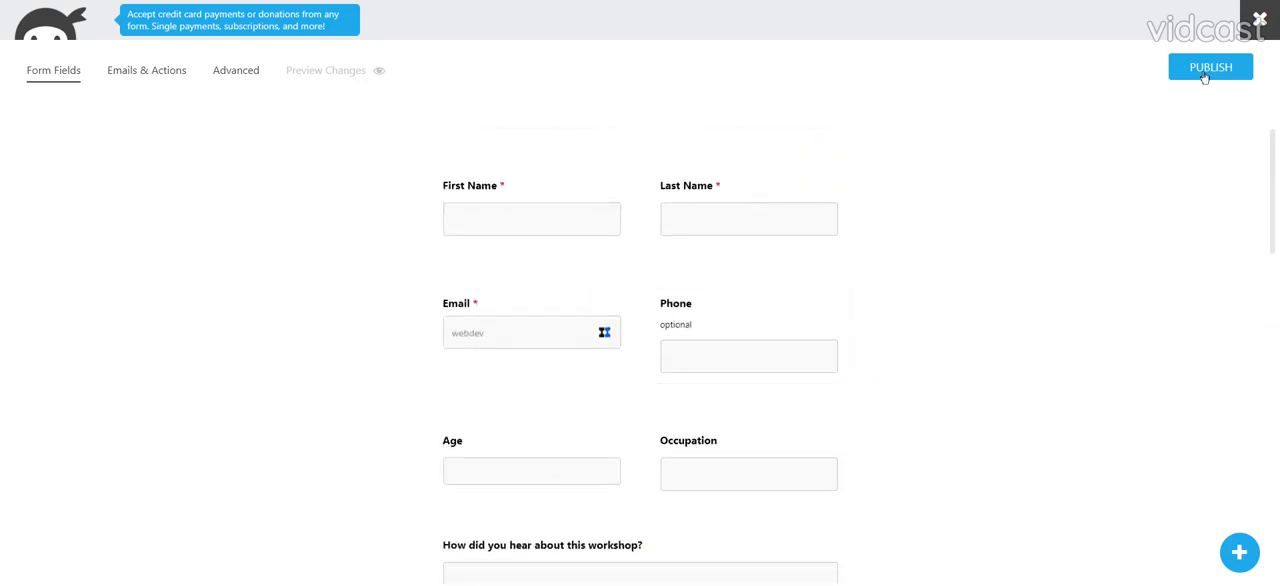
left_click(1205, 72)
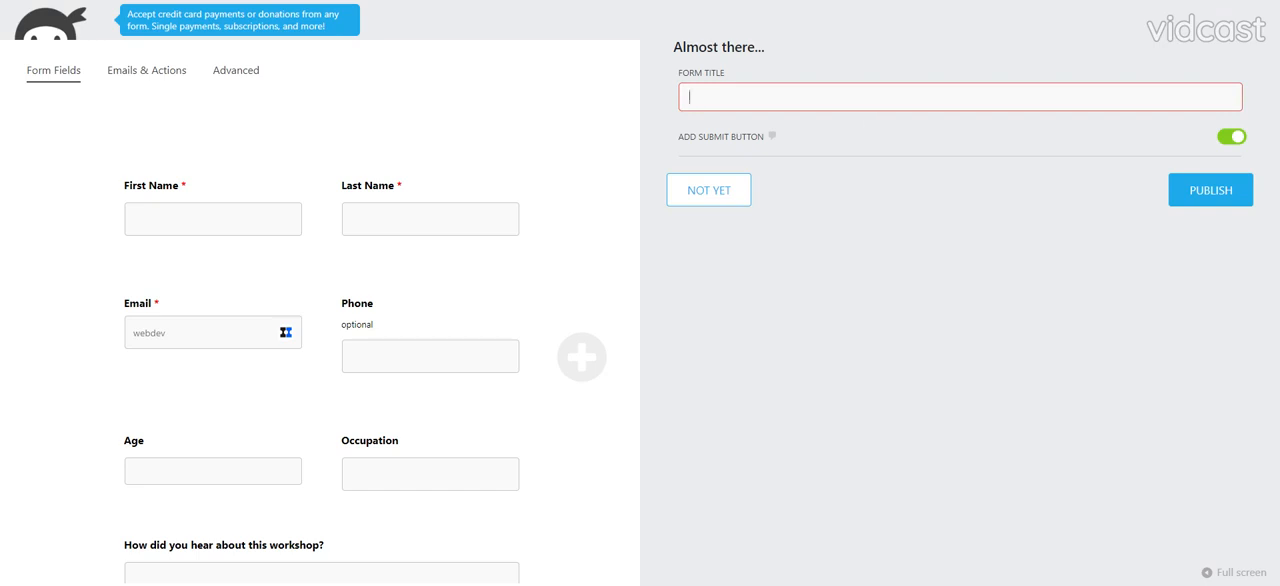
type("Solciam")
type(" me")
type("Med")
type("ia Workshop")
left_click(1174, 200)
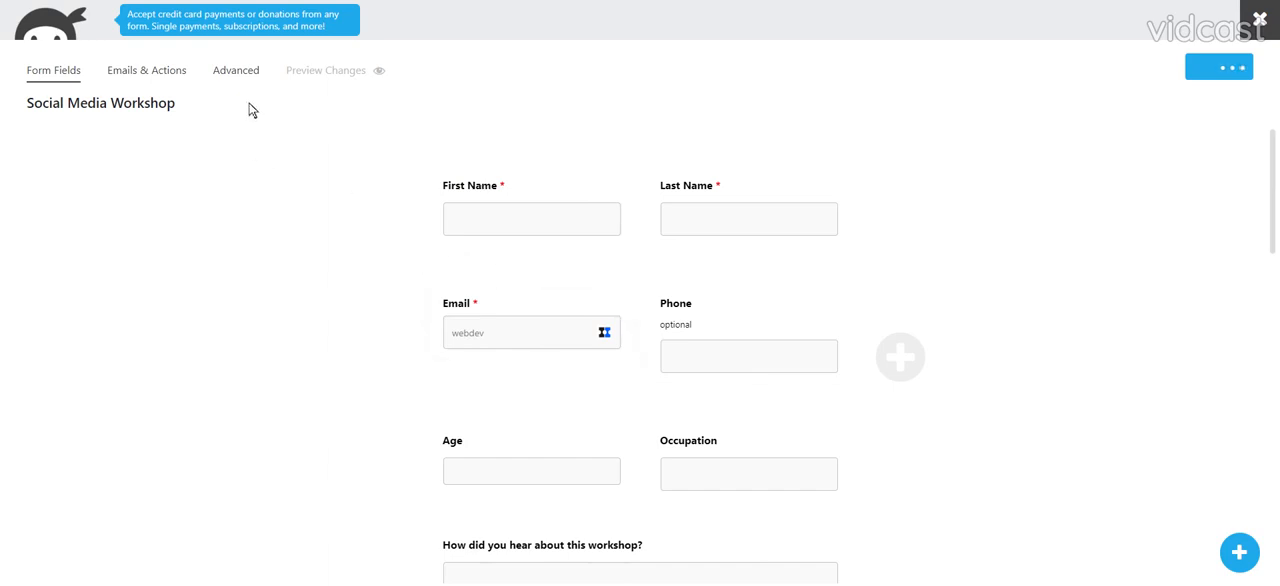
- Set the Admin Email action's reply-to address to the form's Email field merge tag
left_click(146, 74)
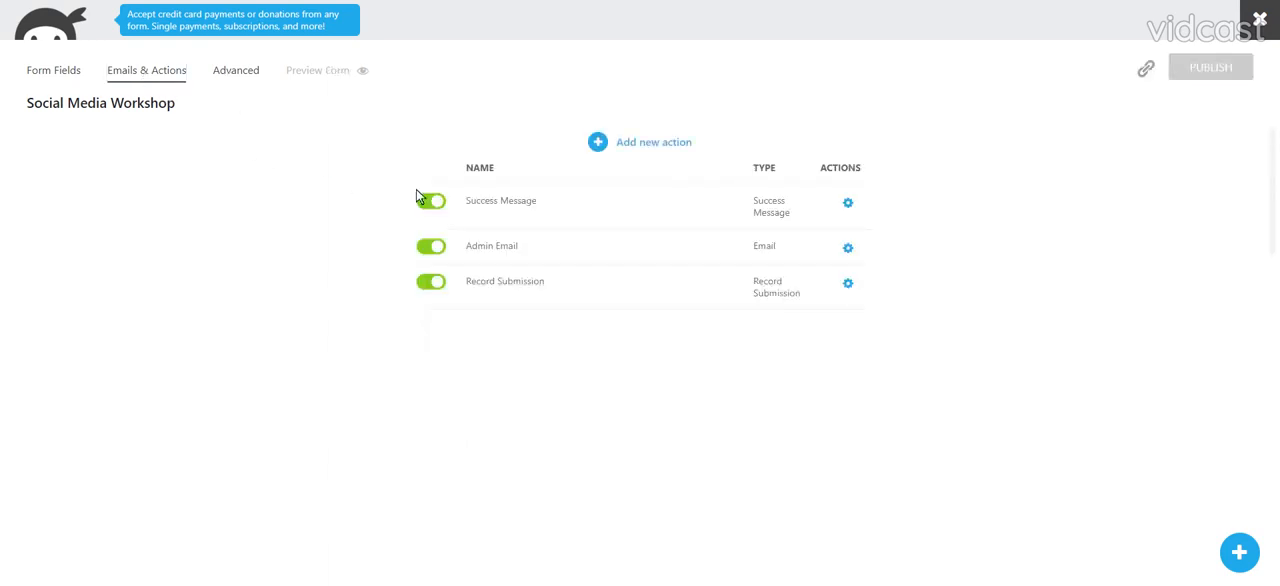
left_click(499, 247)
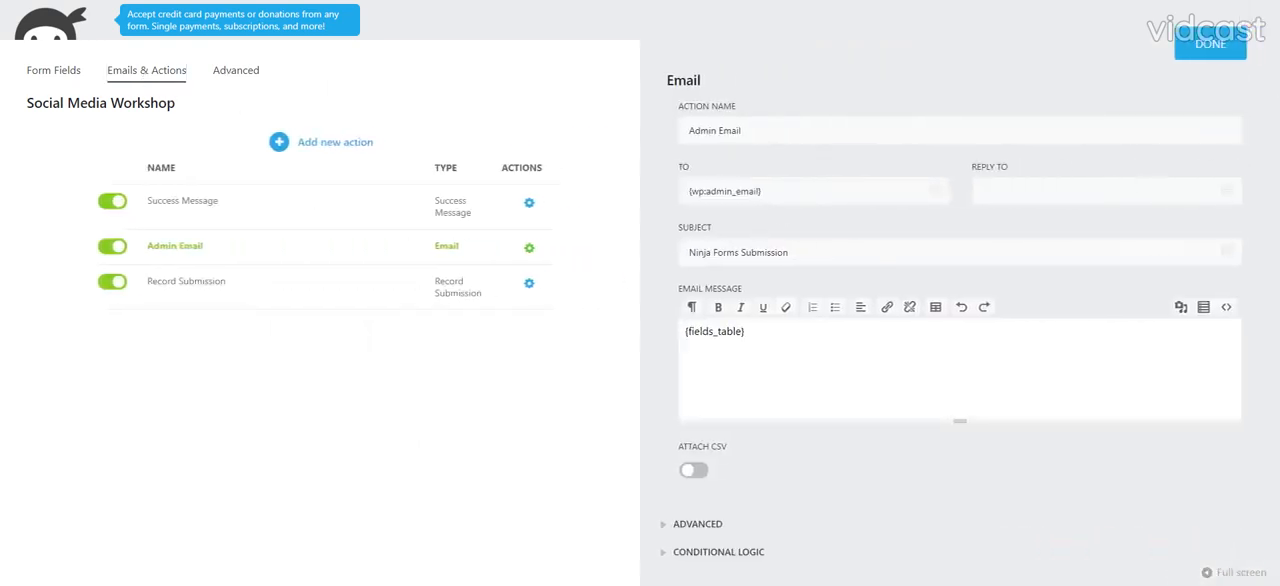
left_click(1227, 189)
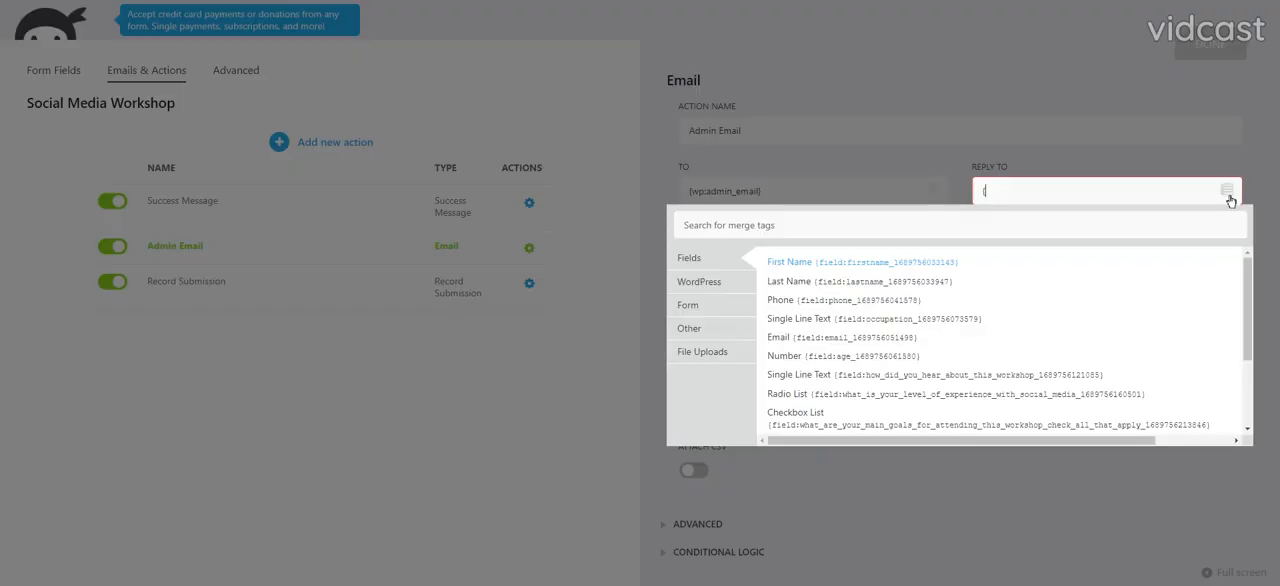
left_click(832, 340)
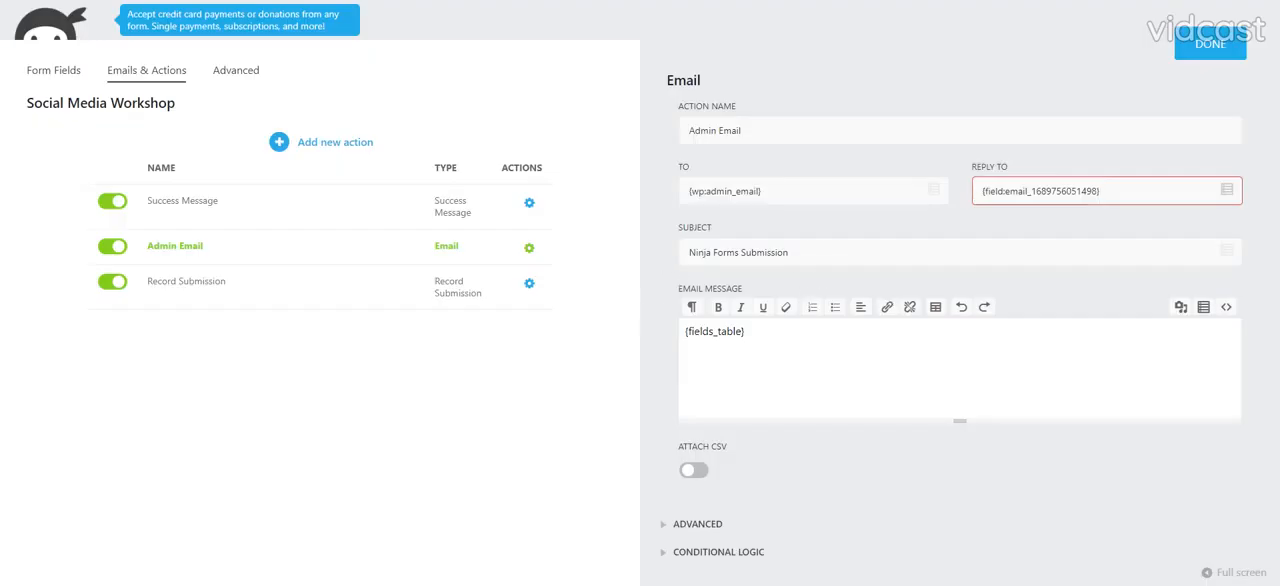
- Set the Admin Email subject to "Social Media Workshop Registration - " followed by the Email field merge tag, and close the action's settings
key("Tab")
type("Soci")
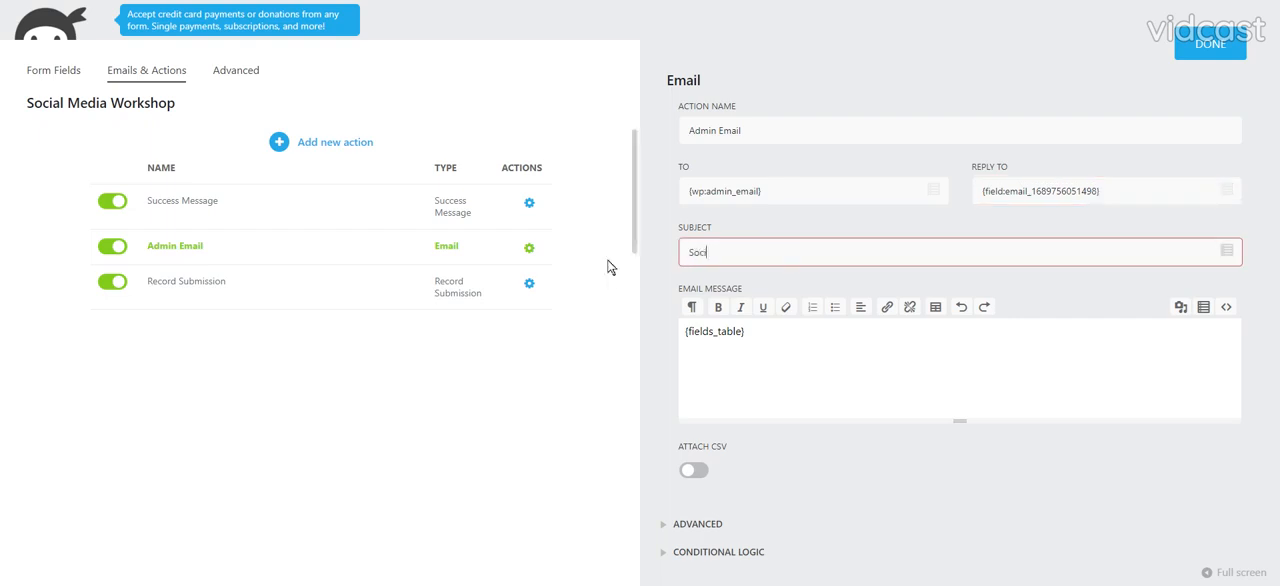
type("al Media Workshop Registration -")
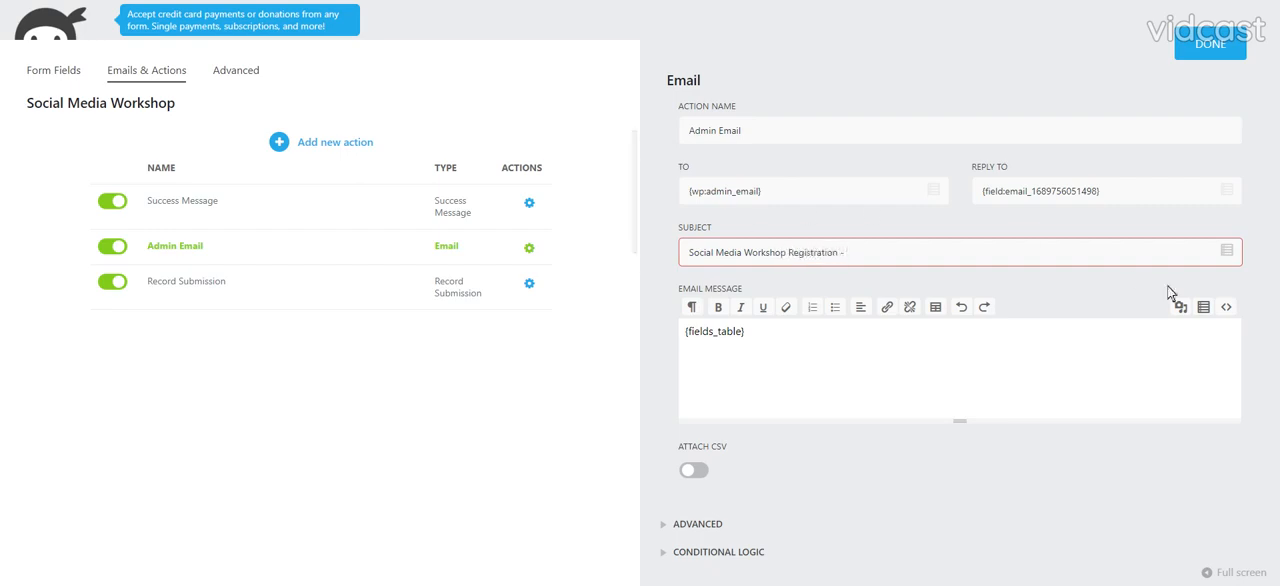
left_click(1227, 251)
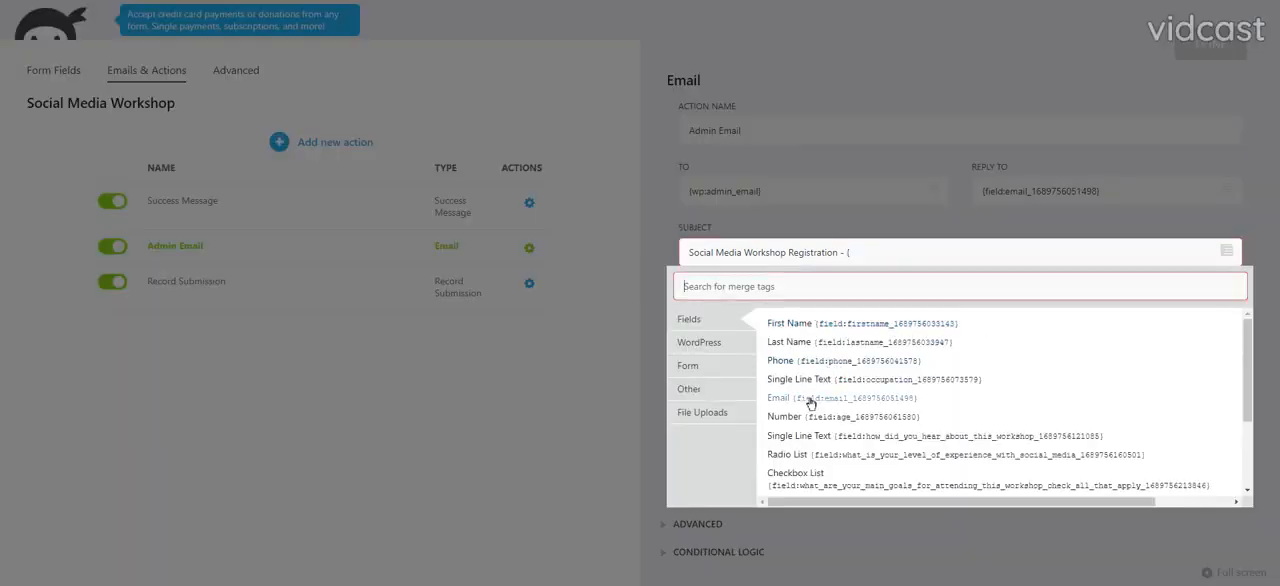
left_click(810, 399)
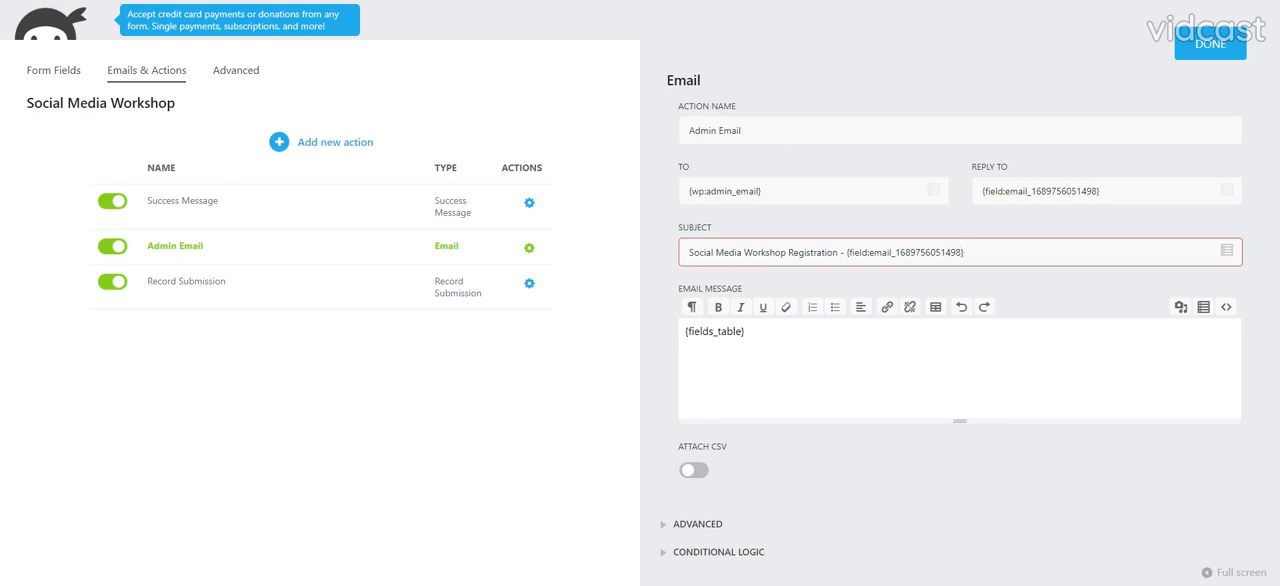
left_click(1202, 55)
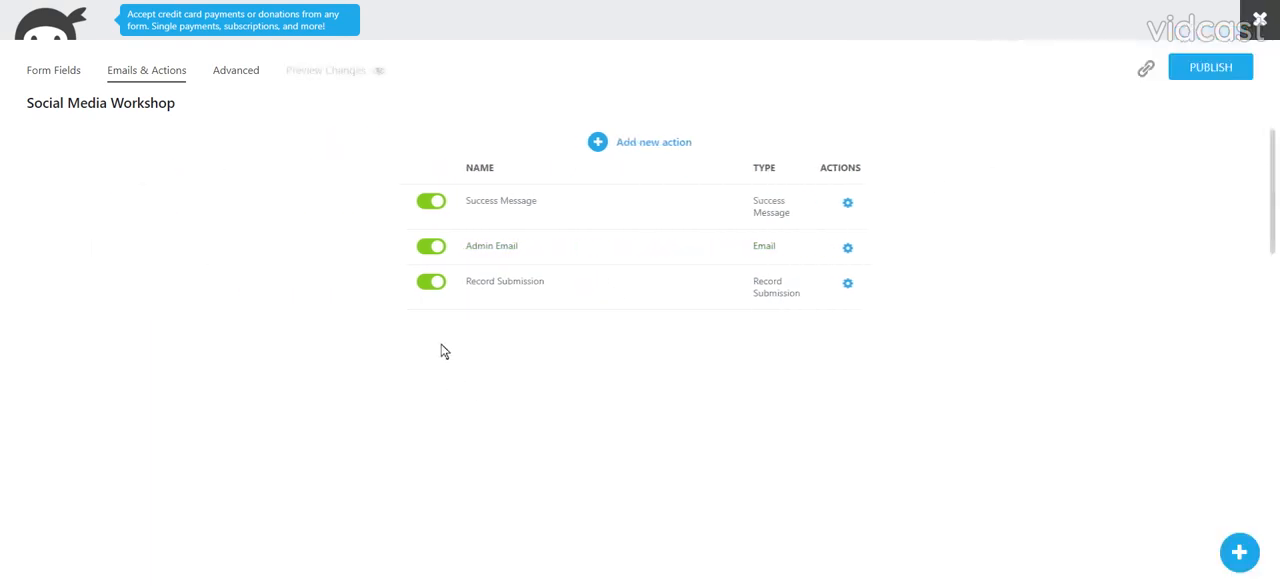
- Replace the Success Message text with "Your registered! We will email the details to" followed by the Email field merge tag
left_click(533, 201)
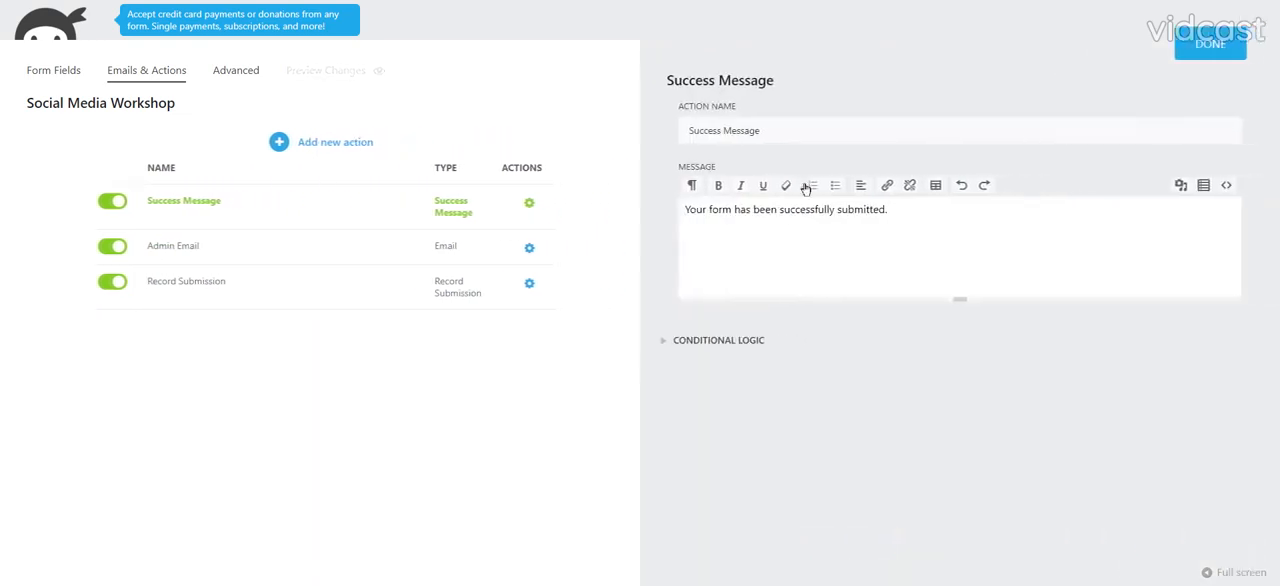
left_click_drag(888, 209, 651, 220)
type("Y")
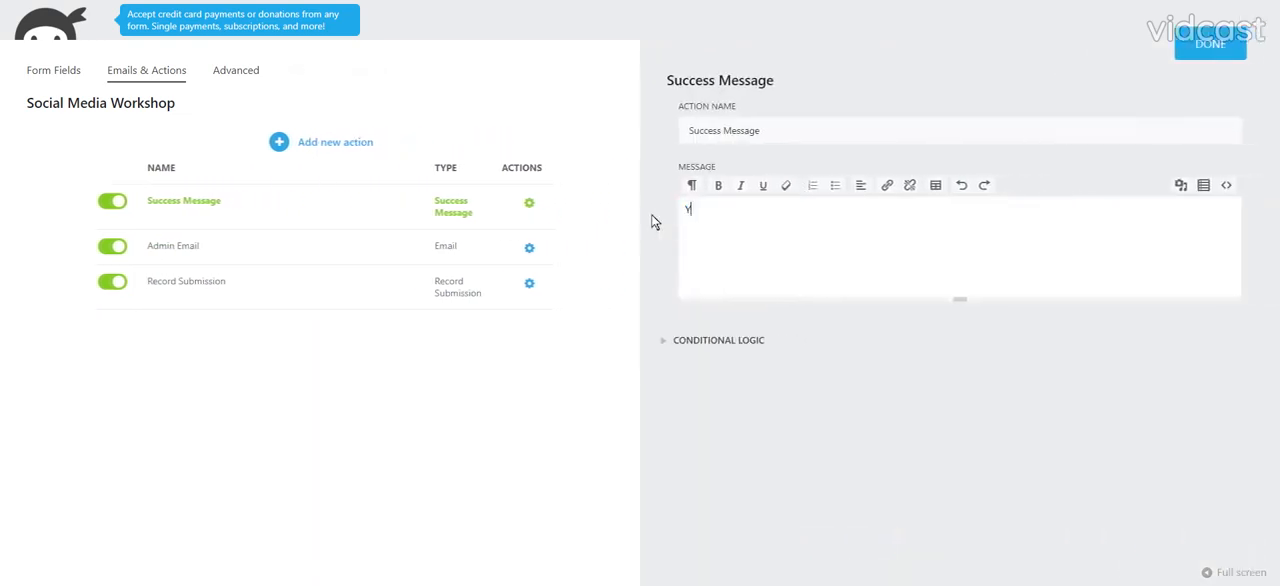
type("our registered! We will email t")
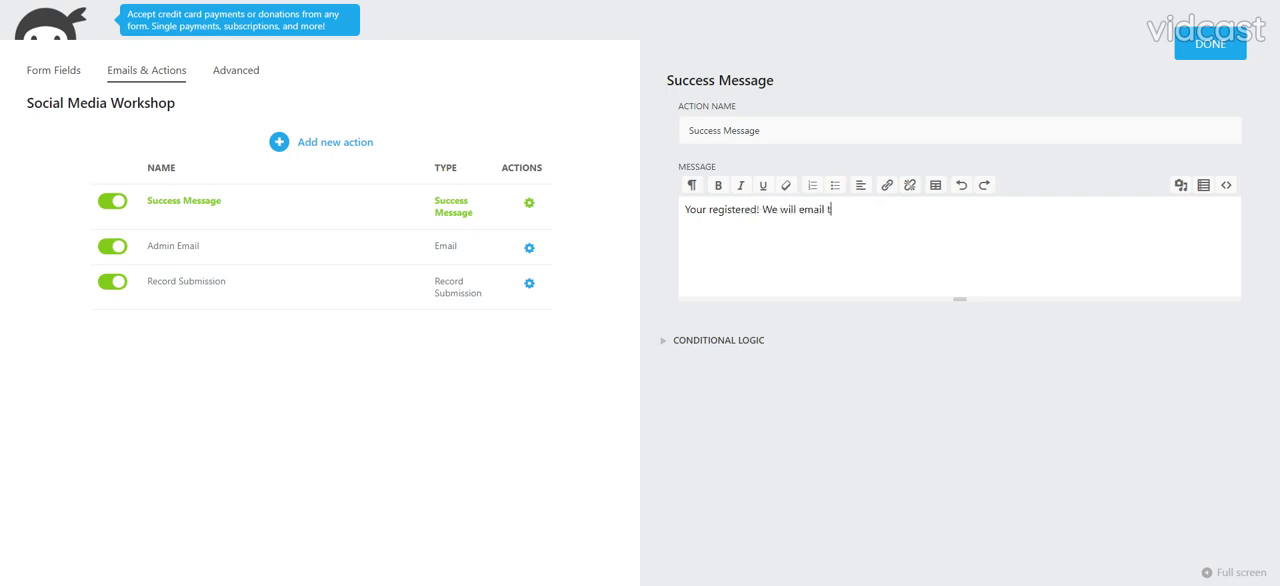
key("BackSpace")
type("the details to {")
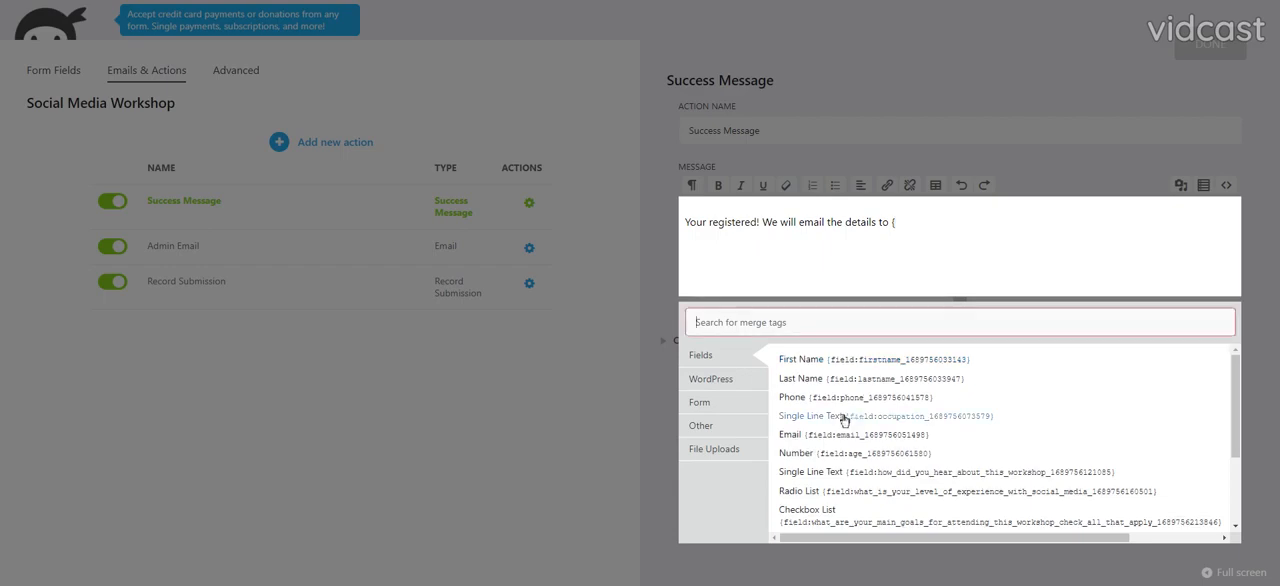
left_click(825, 436)
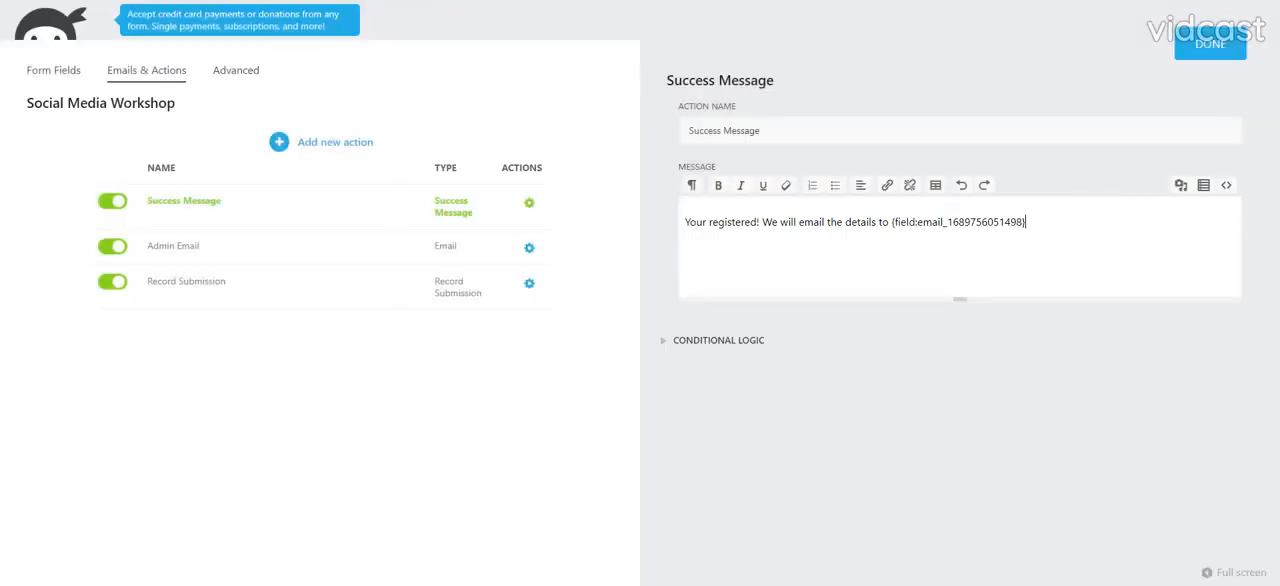
left_click(1193, 55)
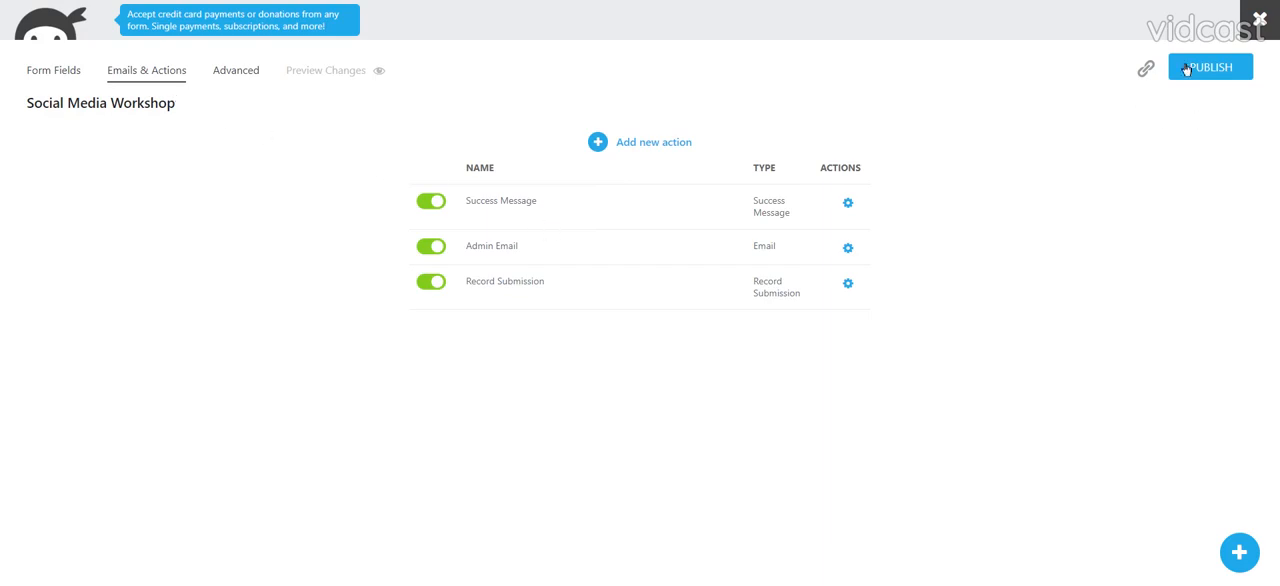
- Label the last Paragraph Text field "Tell us about your workshop experience." and make it required
scroll(581, 456, "down", 10)
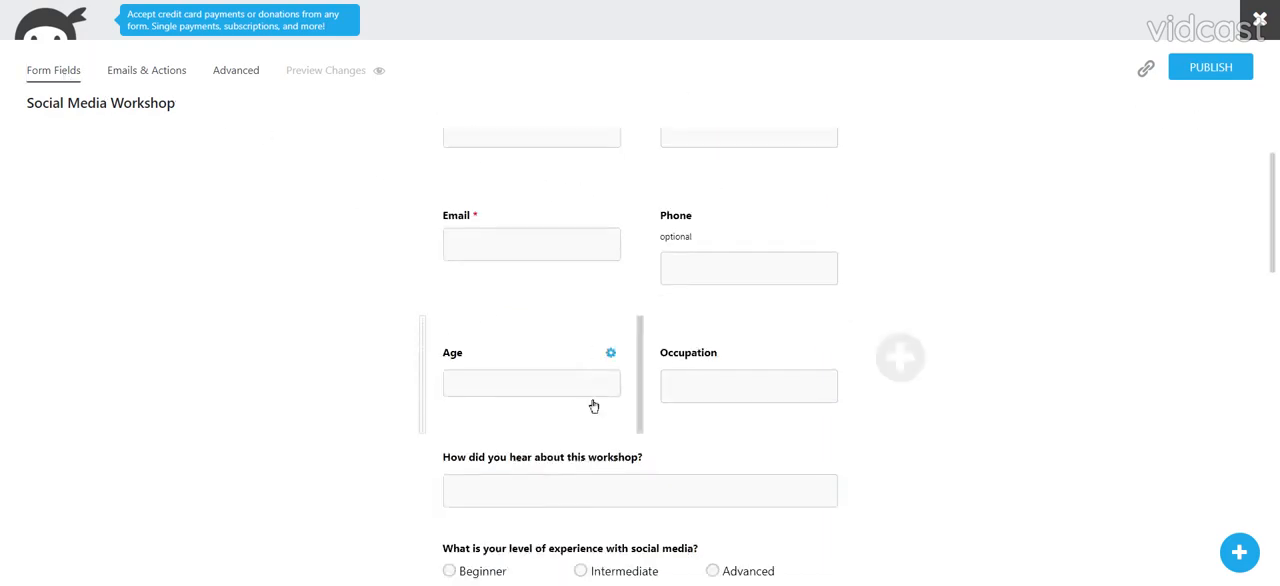
scroll(581, 456, "down", 4)
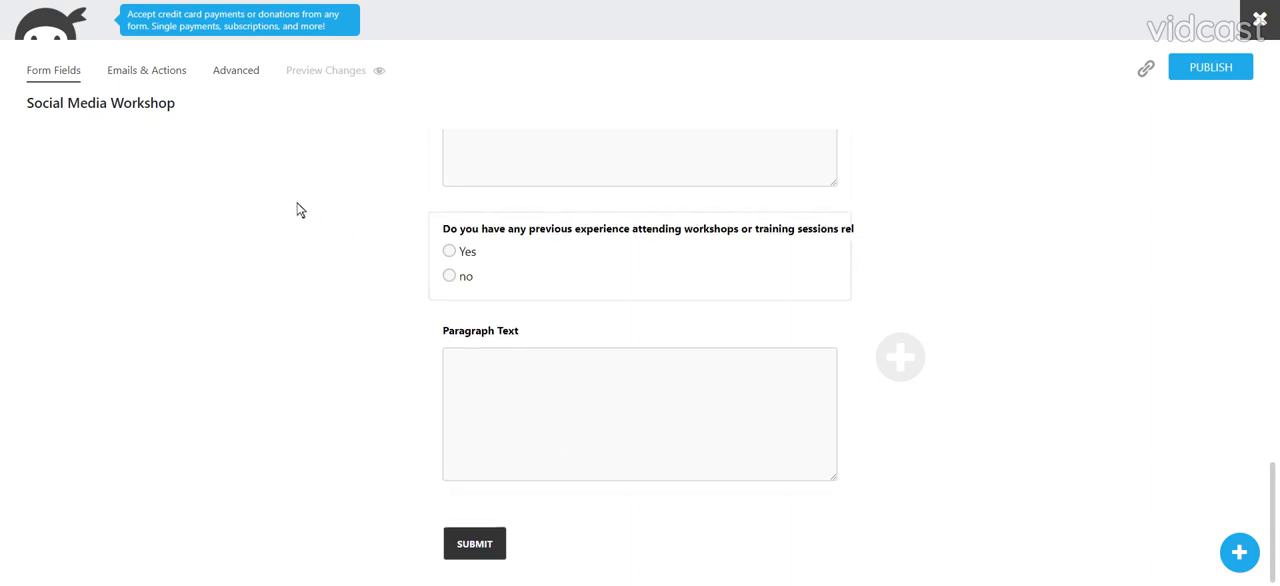
scroll(297, 209, "up", 1)
scroll(498, 370, "down", 1)
scroll(551, 420, "up", 3)
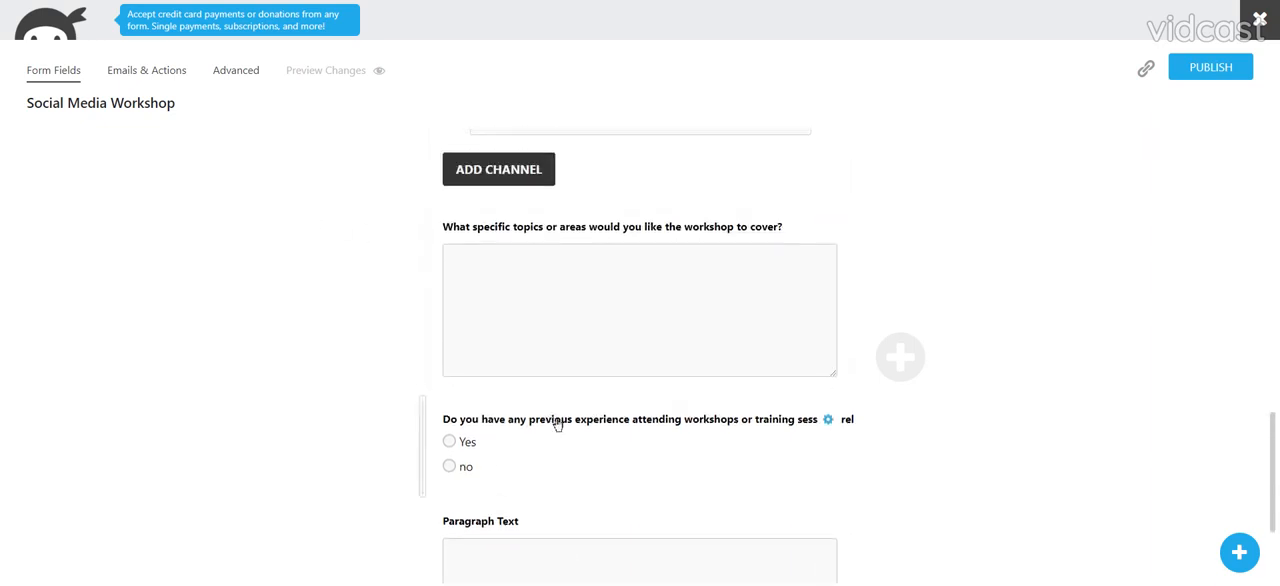
scroll(549, 423, "down", 3)
left_click(555, 412)
left_click(740, 140)
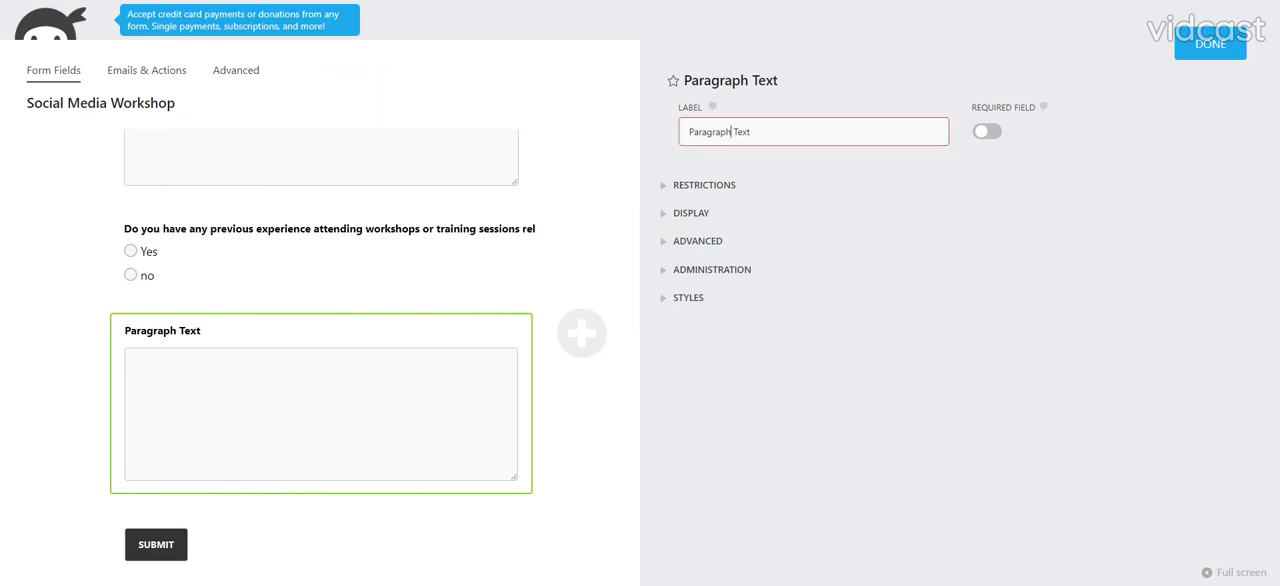
key("ctrl+a")
type("Tell us about the")
key("BackSpace")
type("your")
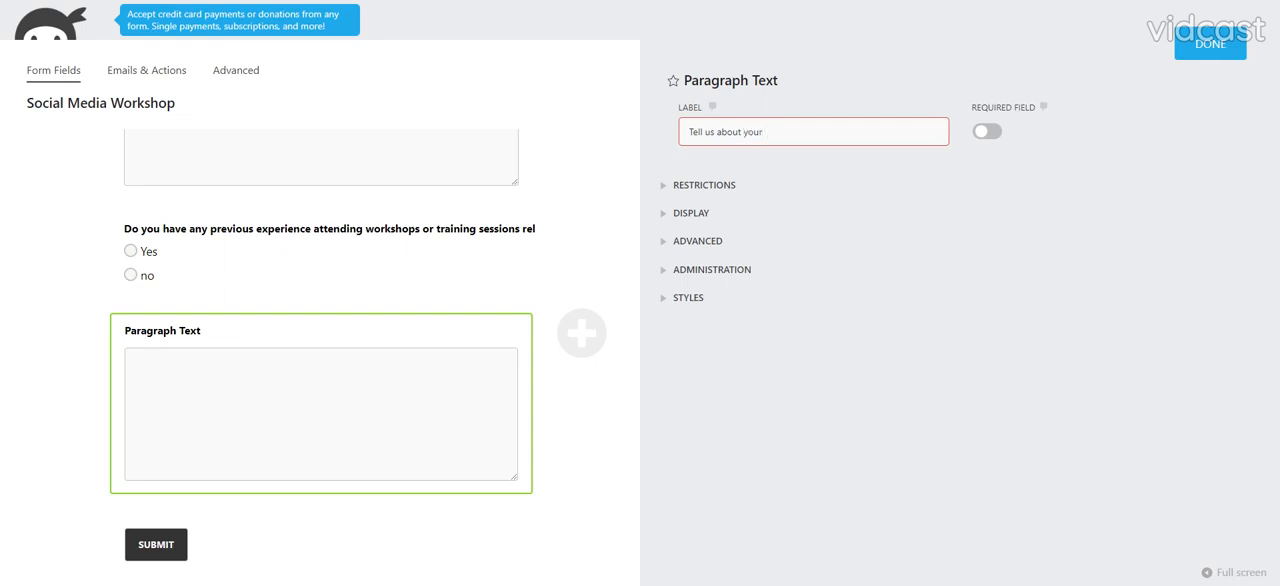
type(" workshop experiecne.")
right_click(825, 136)
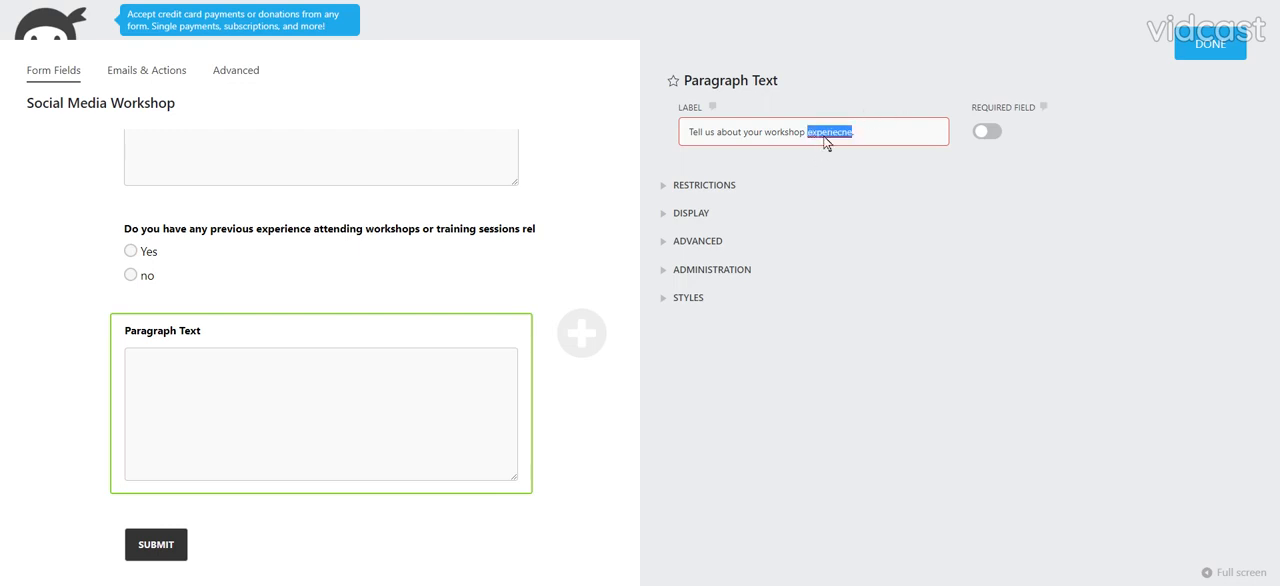
left_click(856, 150)
left_click(984, 134)
left_click(1195, 48)
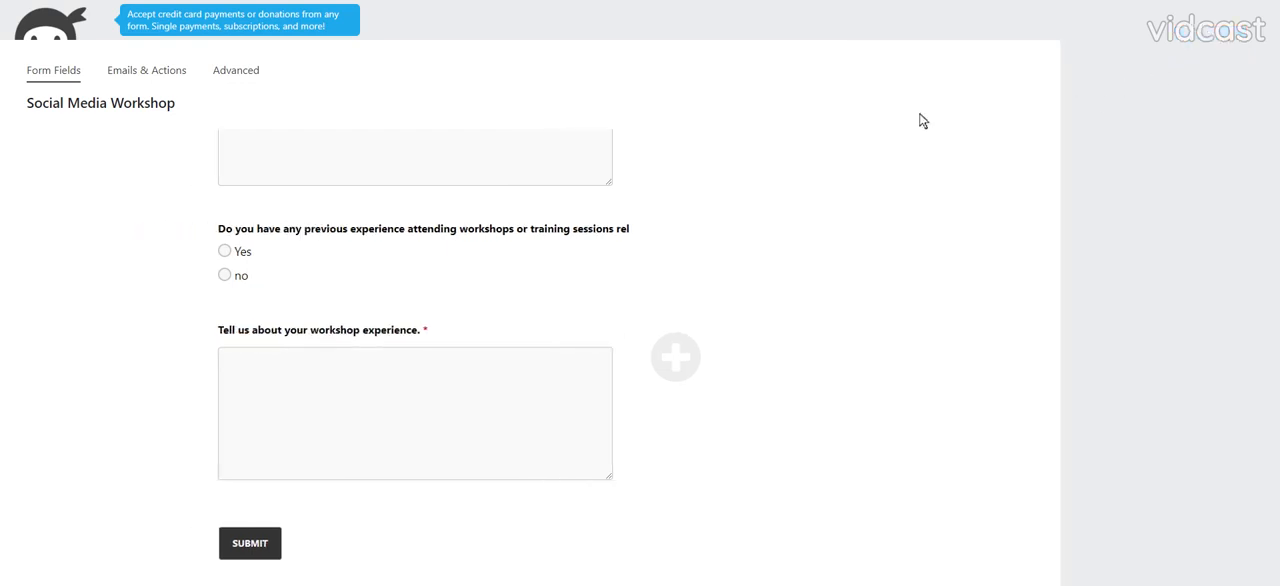
- Create a conditional logic rule for when the previous workshop experience question has "Yes" selected
left_click(236, 72)
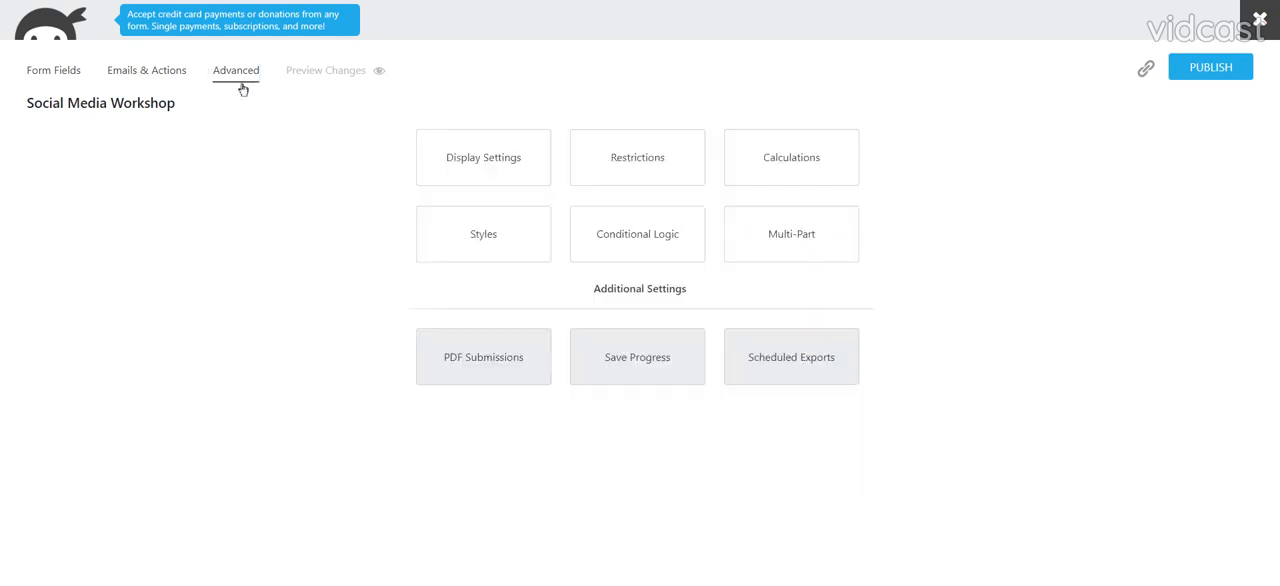
left_click(642, 206)
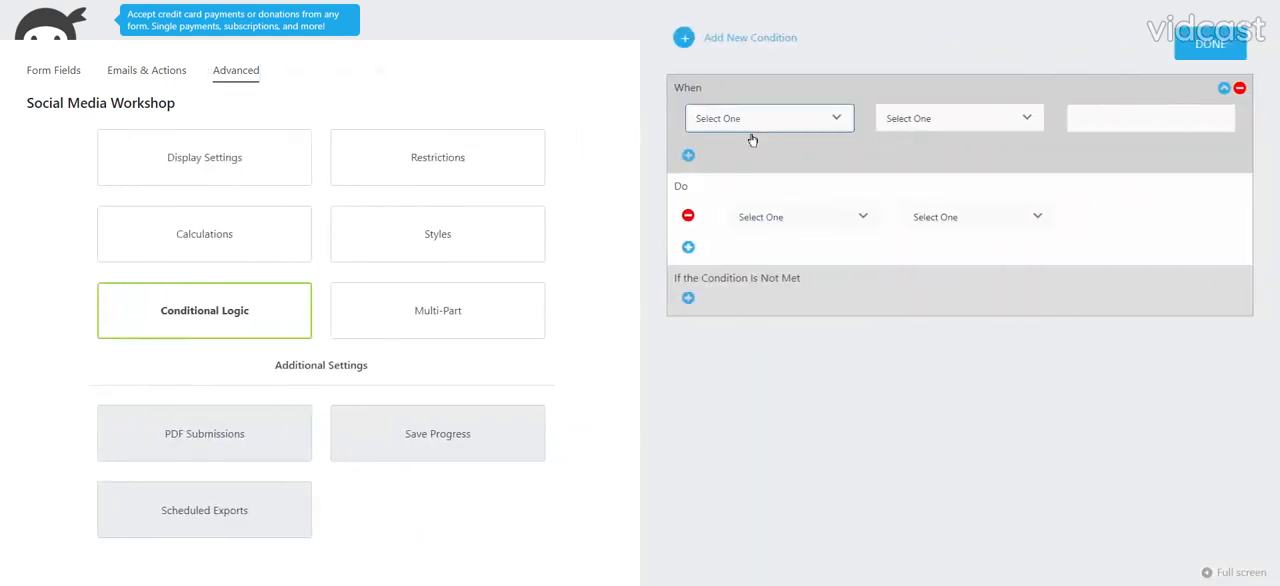
left_click(752, 140)
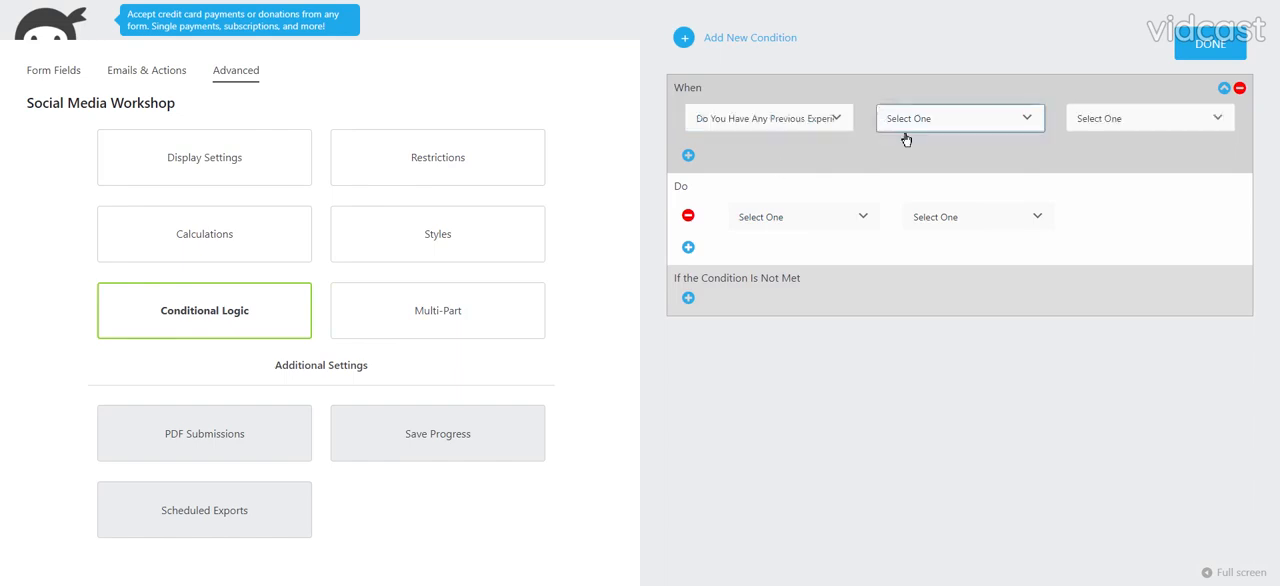
left_click(906, 140)
left_click(1085, 122)
left_click(1100, 142)
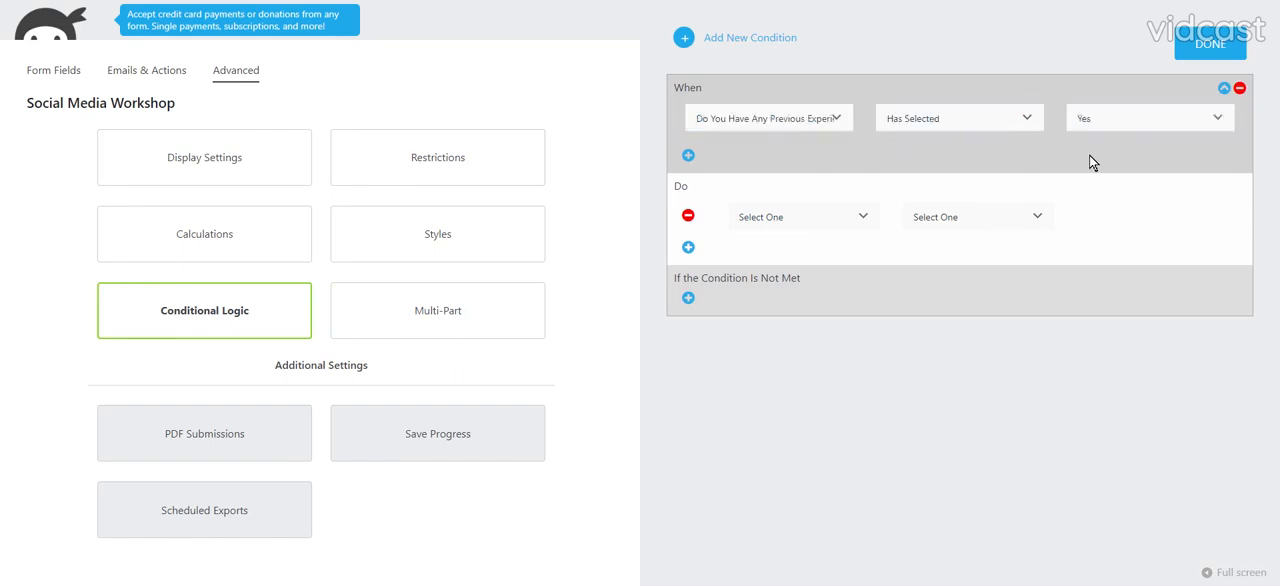
- Make the met condition show the "Tell us about your workshop experience." field
left_click(771, 219)
left_click(942, 307)
left_click(943, 218)
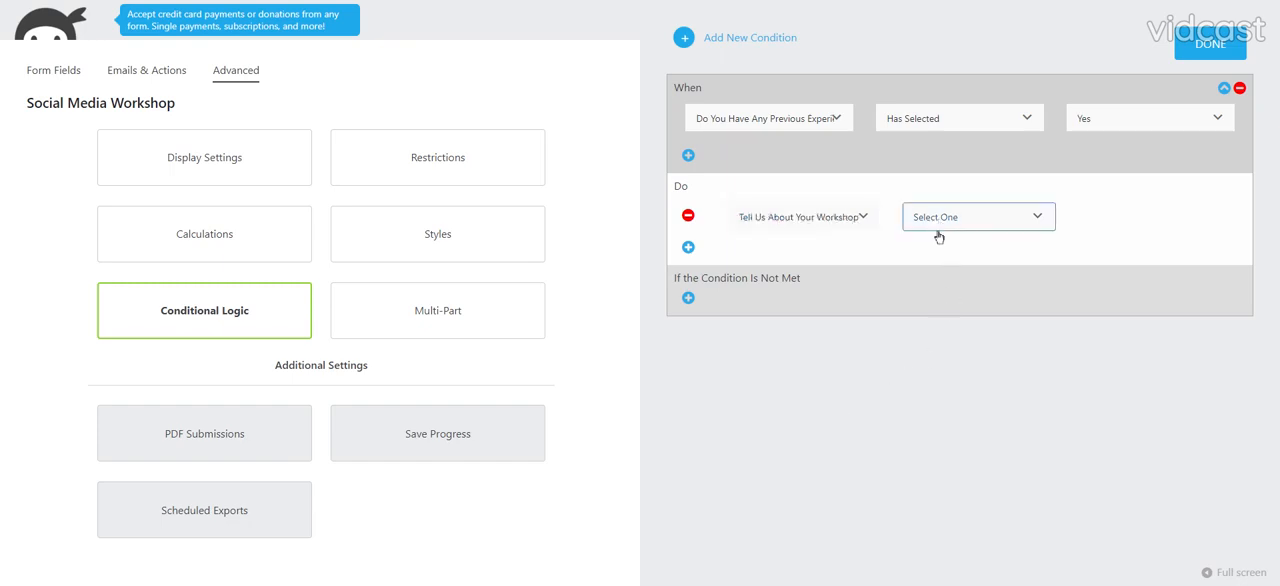
left_click(943, 251)
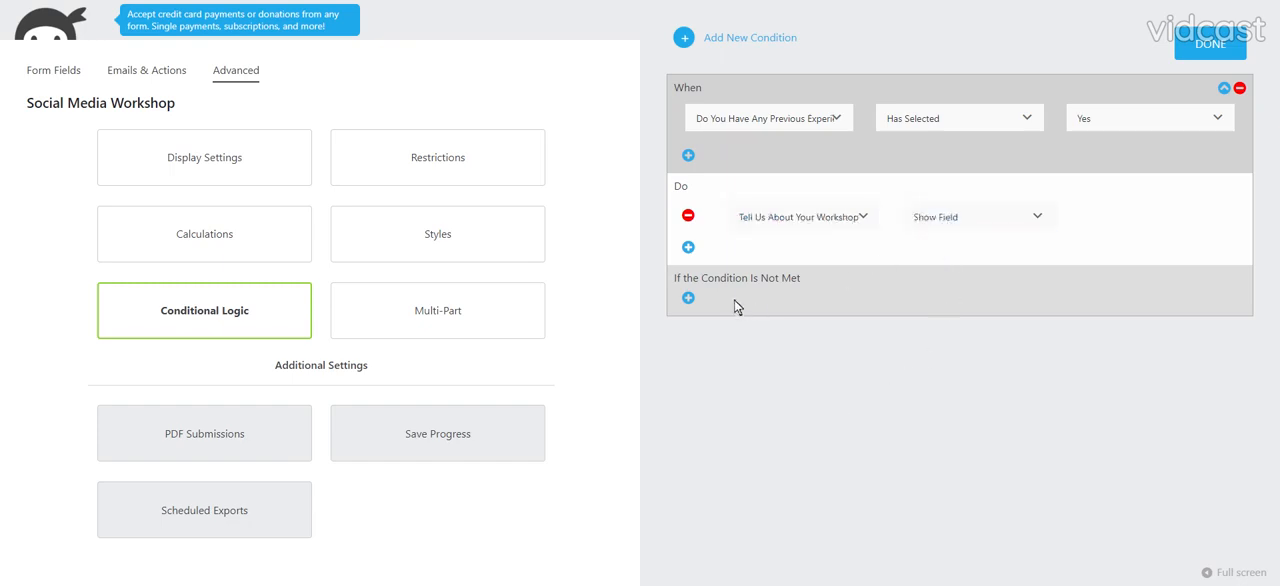
- Add an action on the "Tell us about your workshop experience." field for when the condition is not met, and publish the form
left_click(688, 298)
left_click(773, 308)
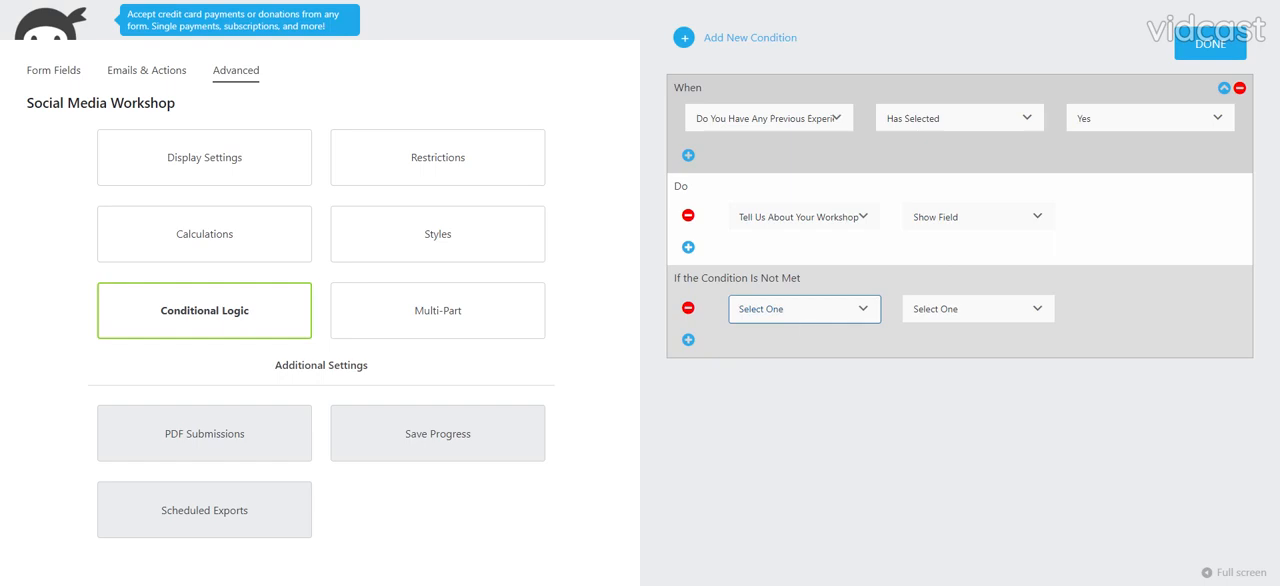
left_click(873, 408)
left_click(955, 306)
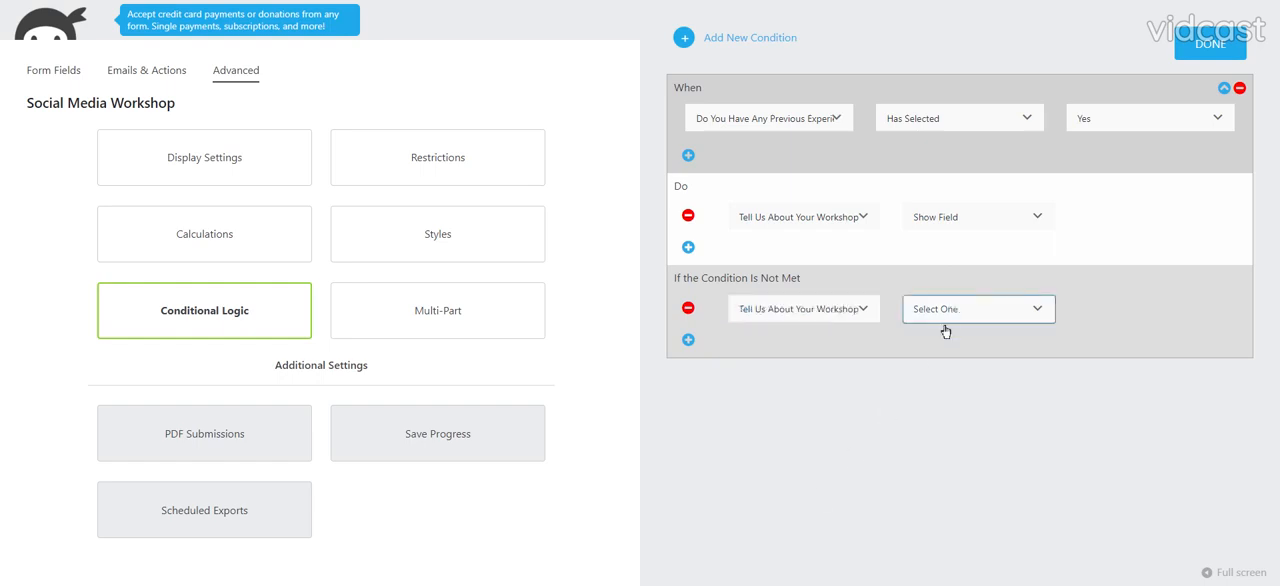
left_click(930, 303)
left_click(1208, 44)
left_click(1190, 70)
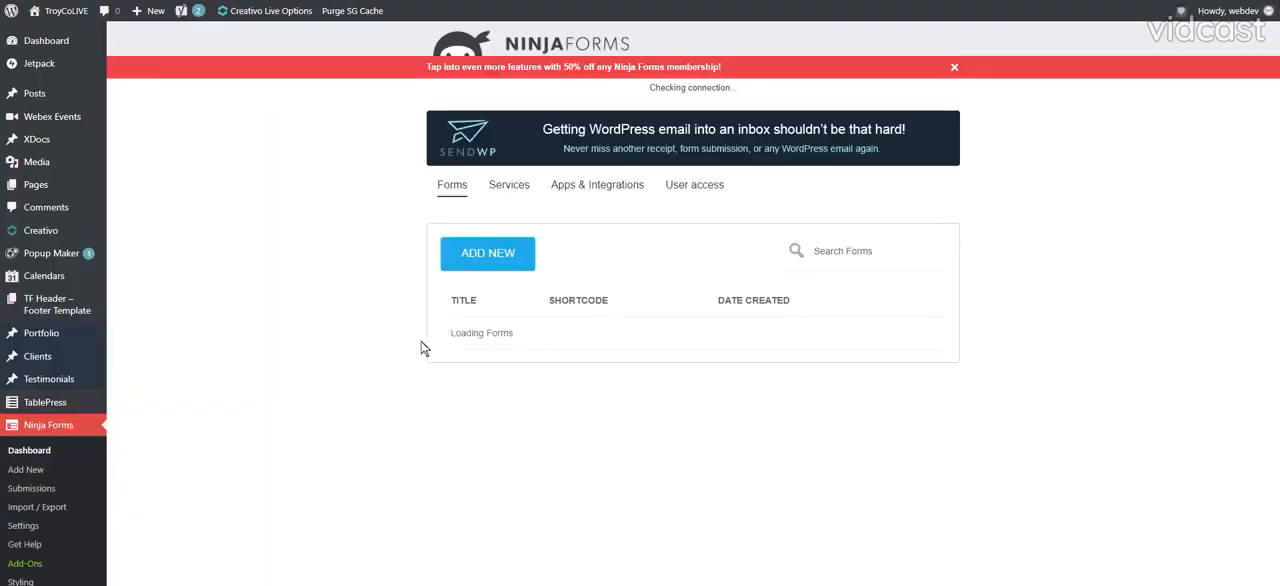
- Copy the shortcode of the Social Media Workshop form from the Ninja Forms list
scroll(546, 356, "down", 10)
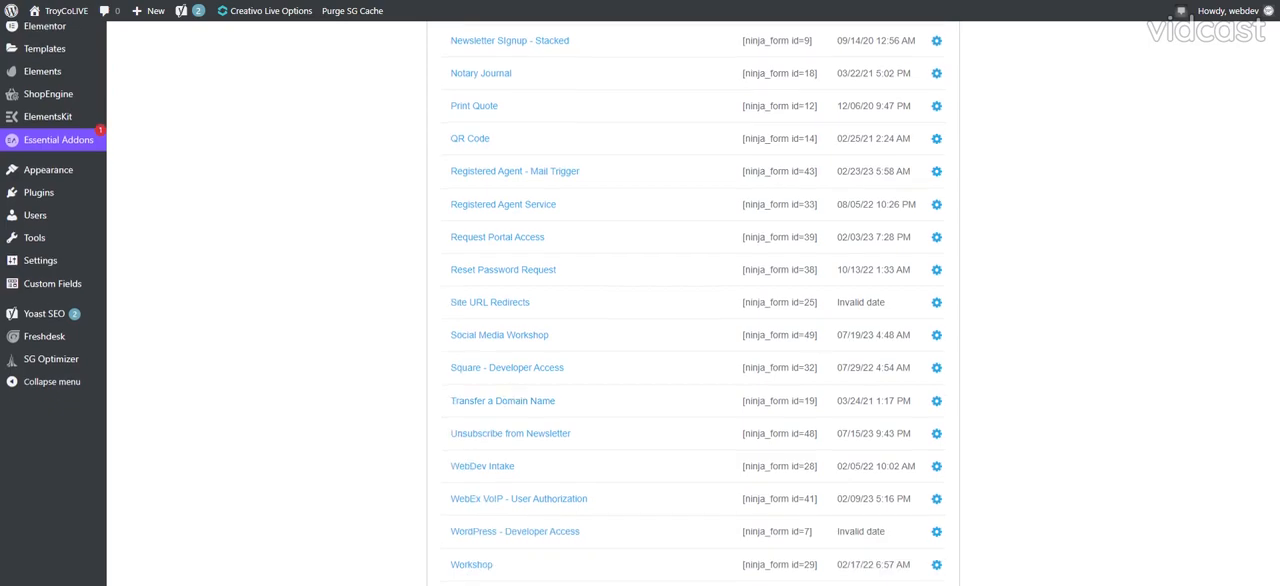
left_click(779, 335)
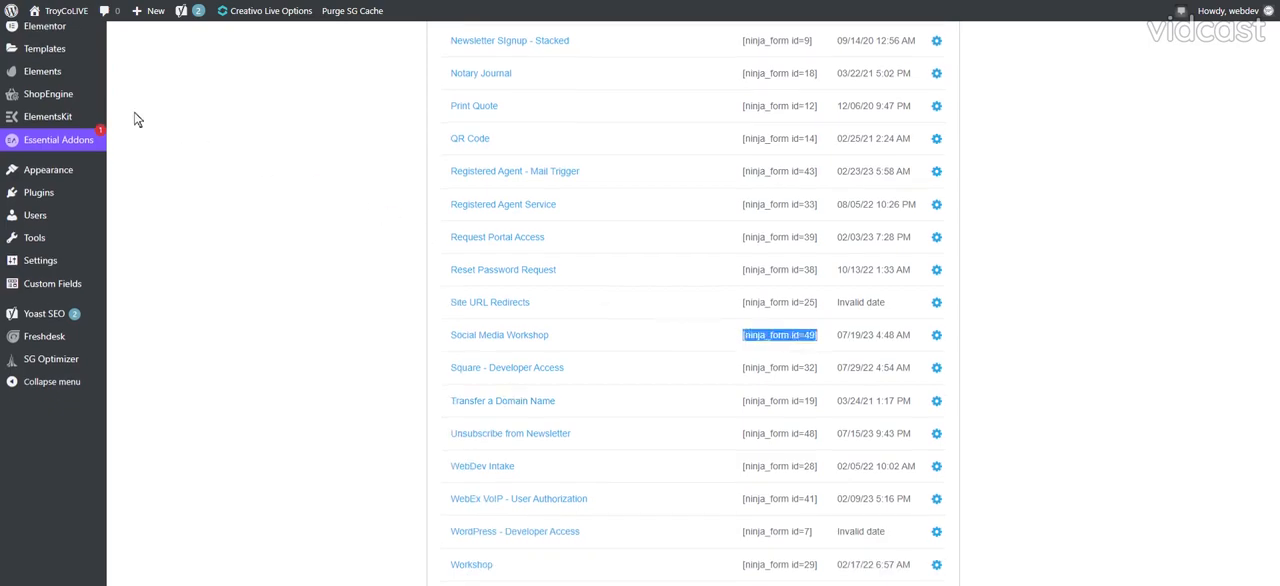
- Add a new WordPress page titled "Workshop test"
scroll(134, 117, "up", 10)
mouse_move(42, 104)
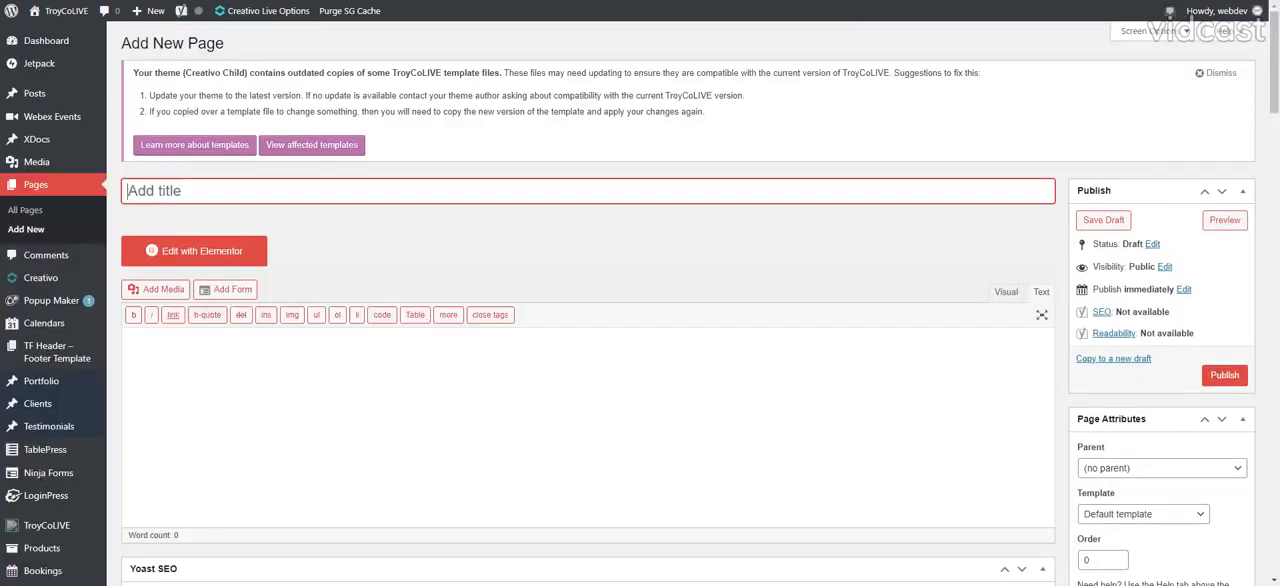
type("Workshop test")
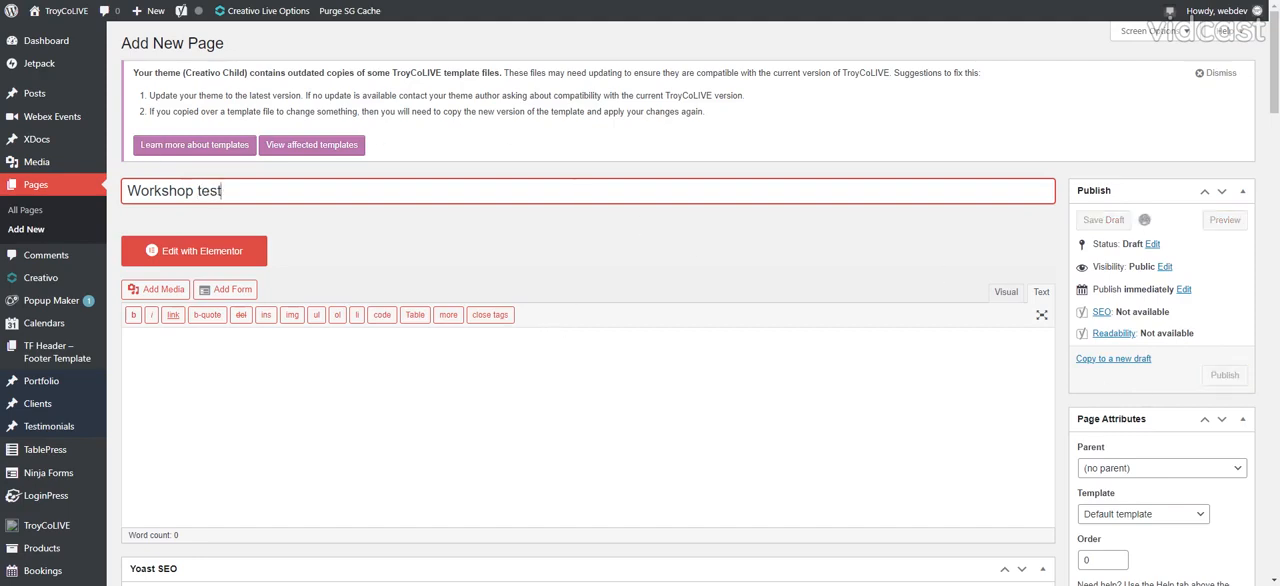
- Set the page template to Elementor Full Width and publish the page
scroll(1147, 424, "down", 10)
scroll(1186, 363, "up", 7)
scroll(1219, 179, "up", 1)
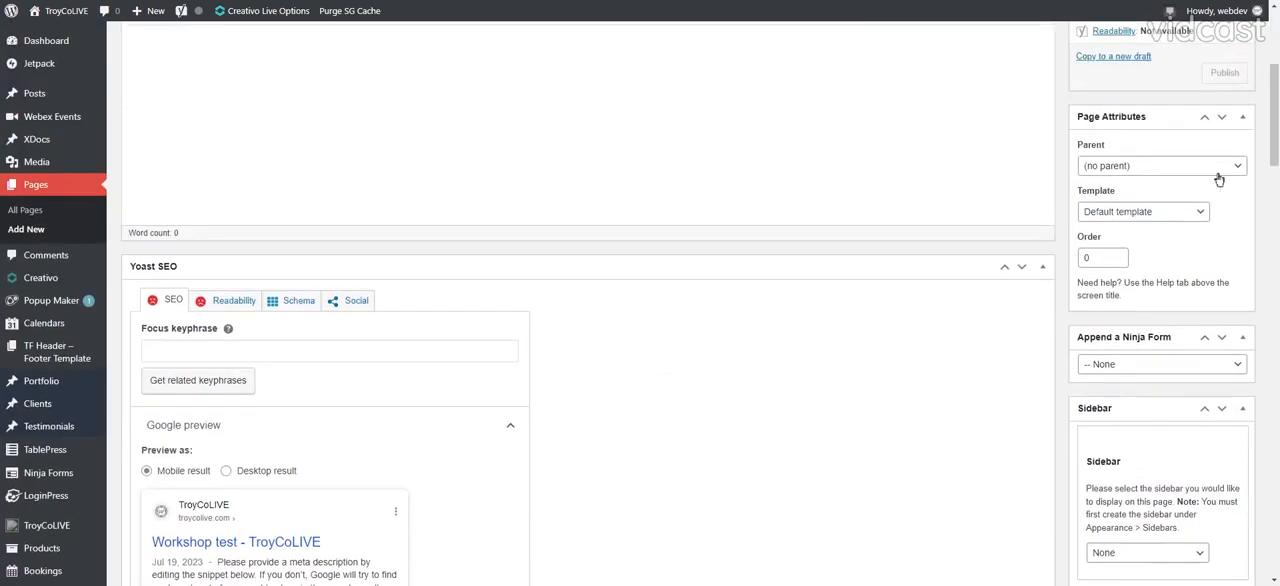
scroll(1219, 179, "up", 5)
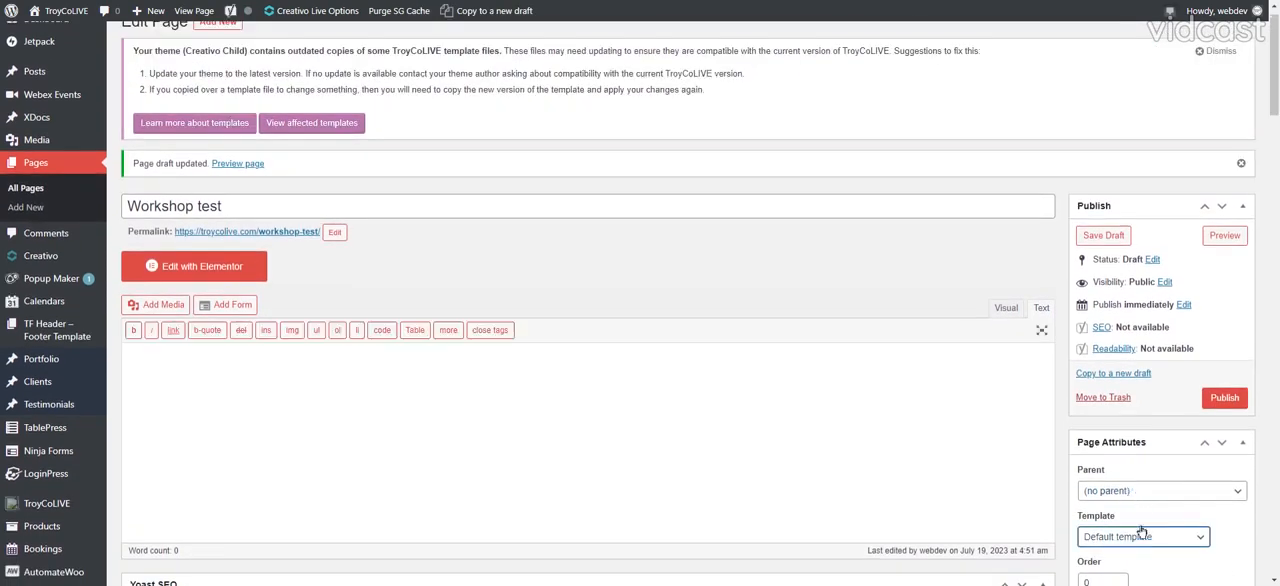
left_click(1141, 531)
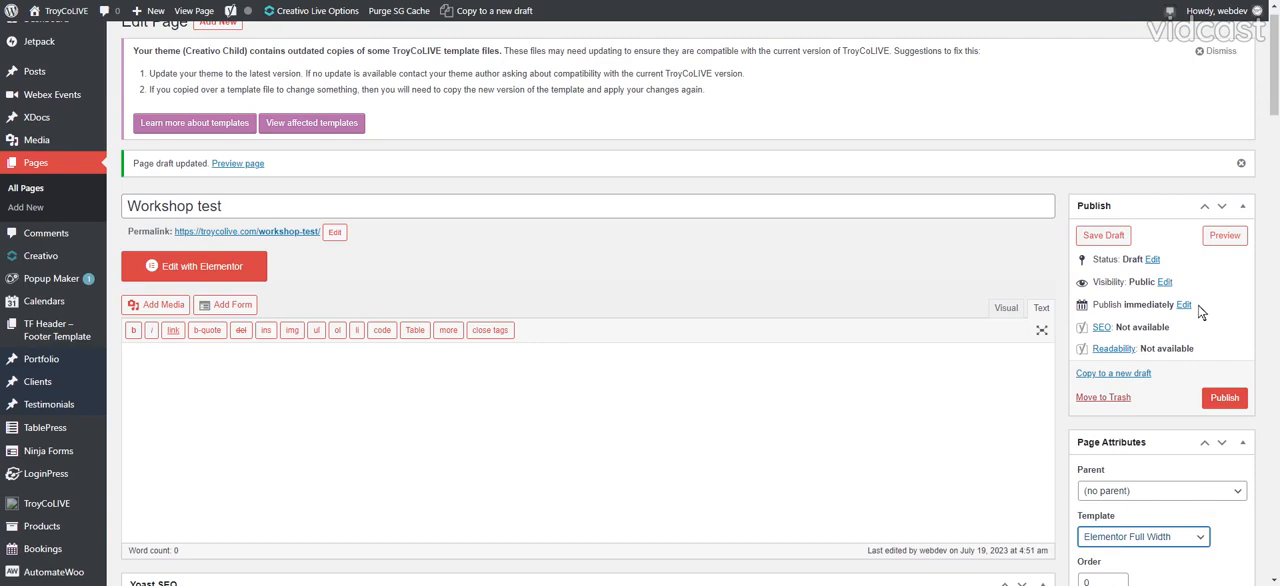
left_click(1225, 397)
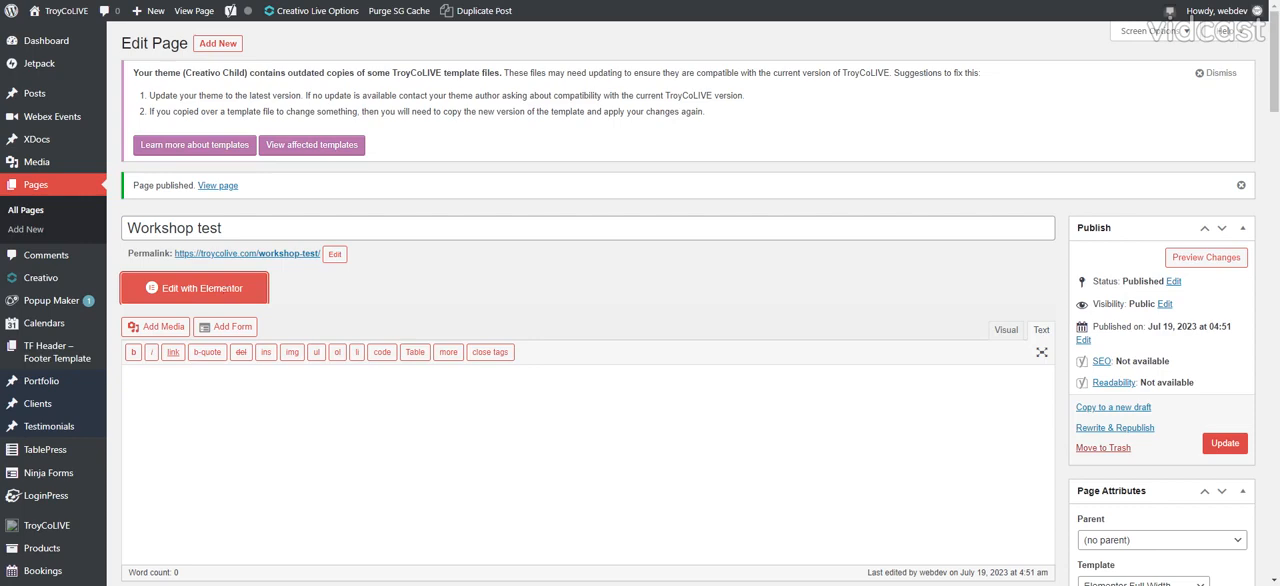
- Open the Workshop test page in Elementor and add a Shortcode widget to the empty content area
left_click(228, 290)
scroll(368, 348, "down", 1)
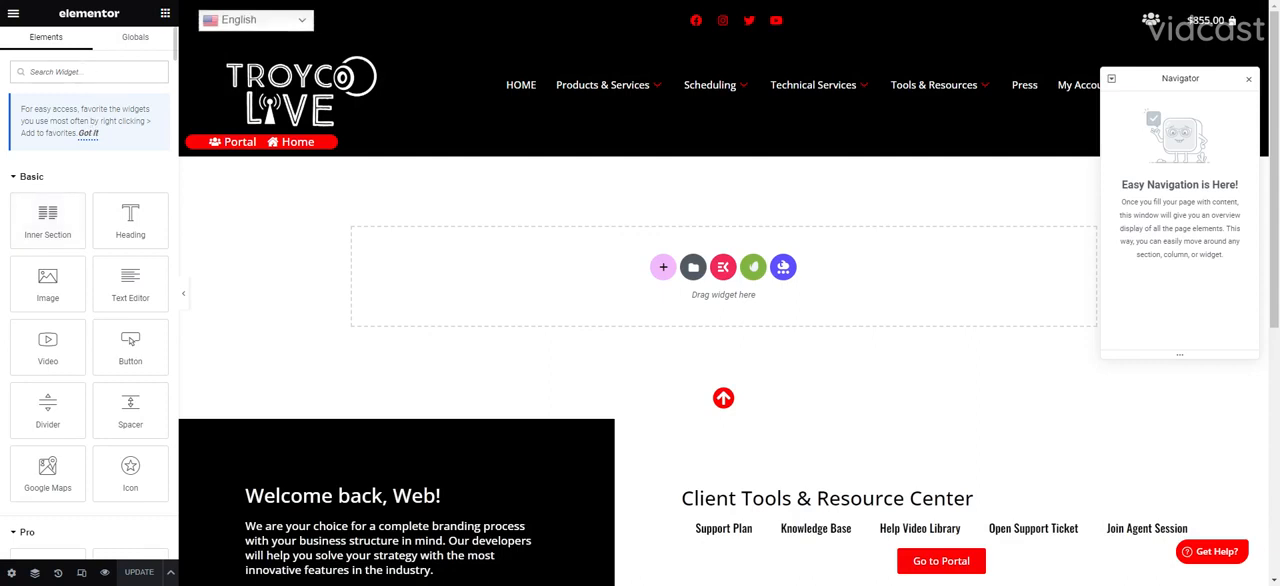
type("short")
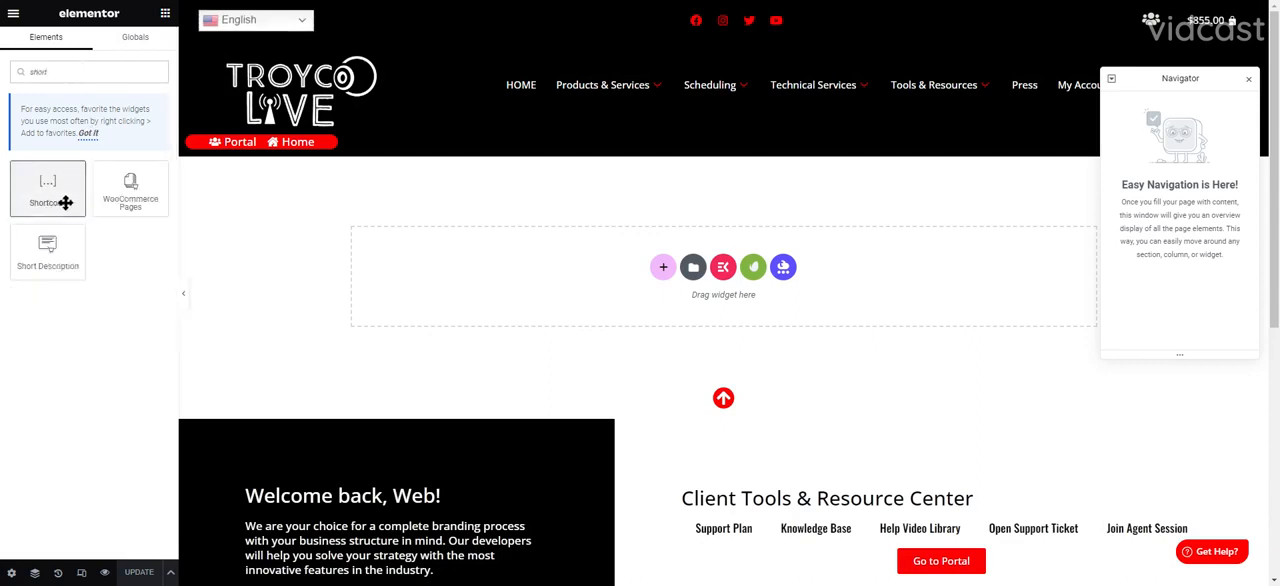
left_click_drag(63, 200, 350, 253)
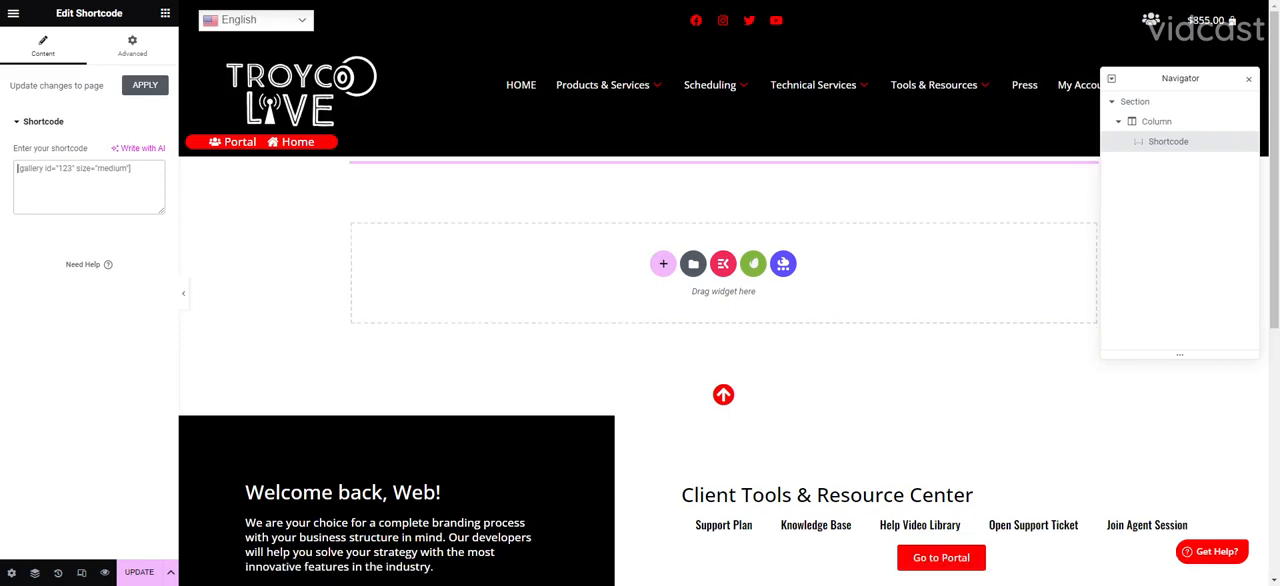
- Paste the form shortcode [ninja_form id=49] into the Shortcode widget and update the page
type("[mnla_form id=49]")
left_click(139, 572)
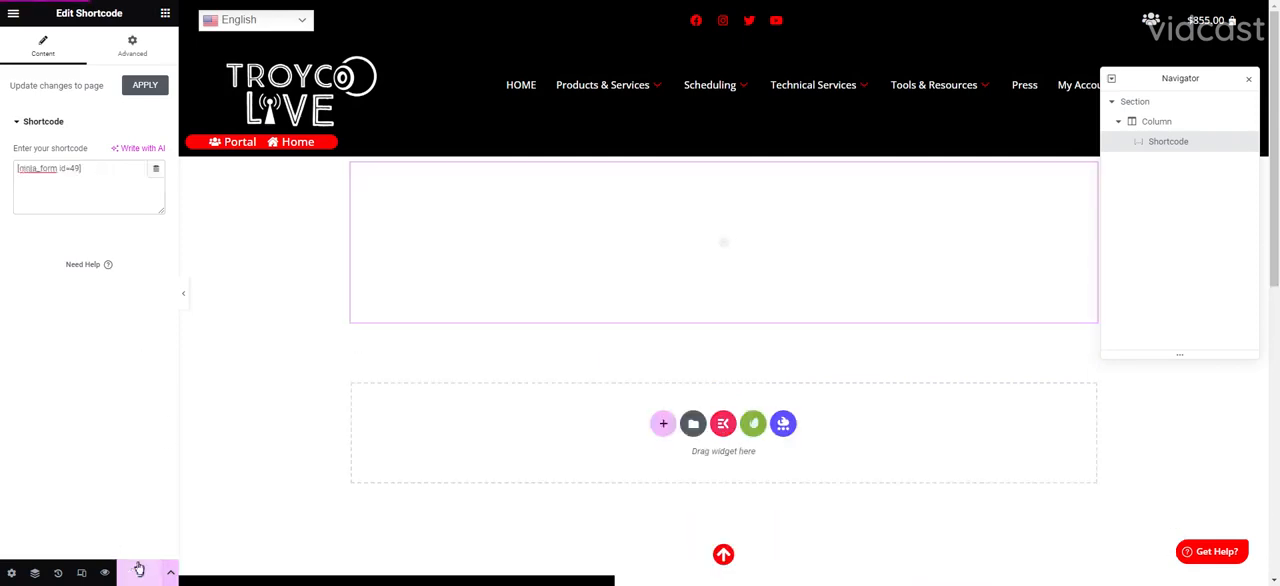